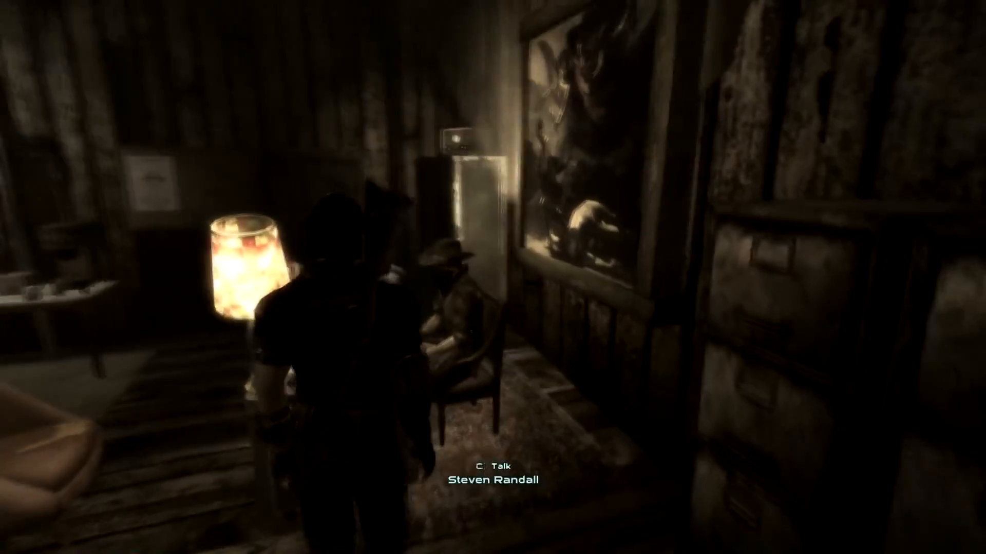
key(e)
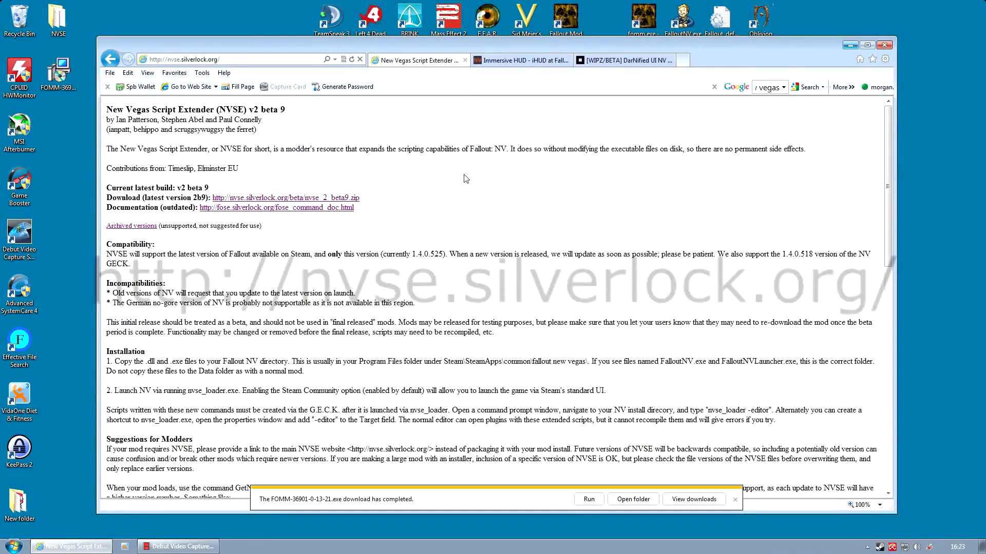
Step: Start downloading nvse_2_beta9.zip from the New Vegas Script Extender page, choosing where to save it
click(331, 199)
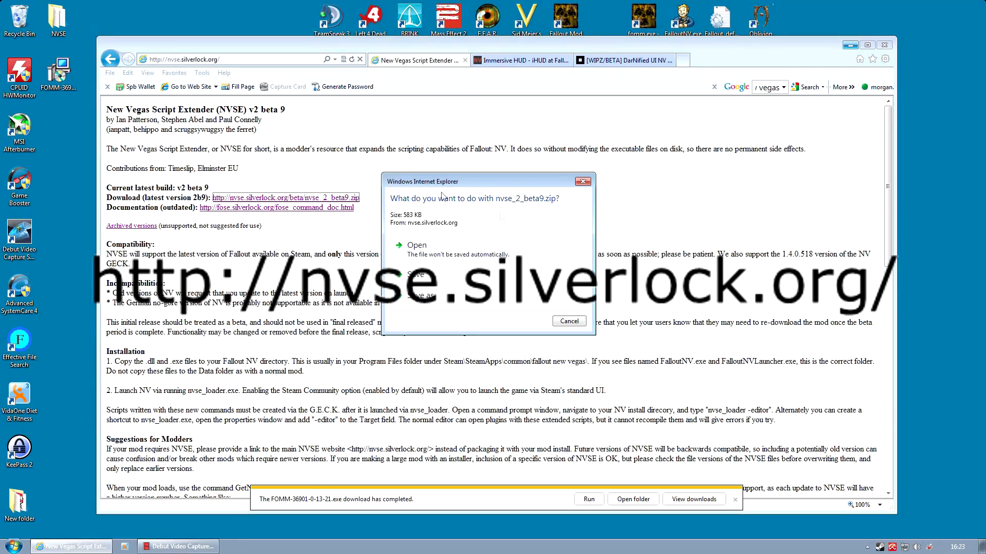
click(440, 294)
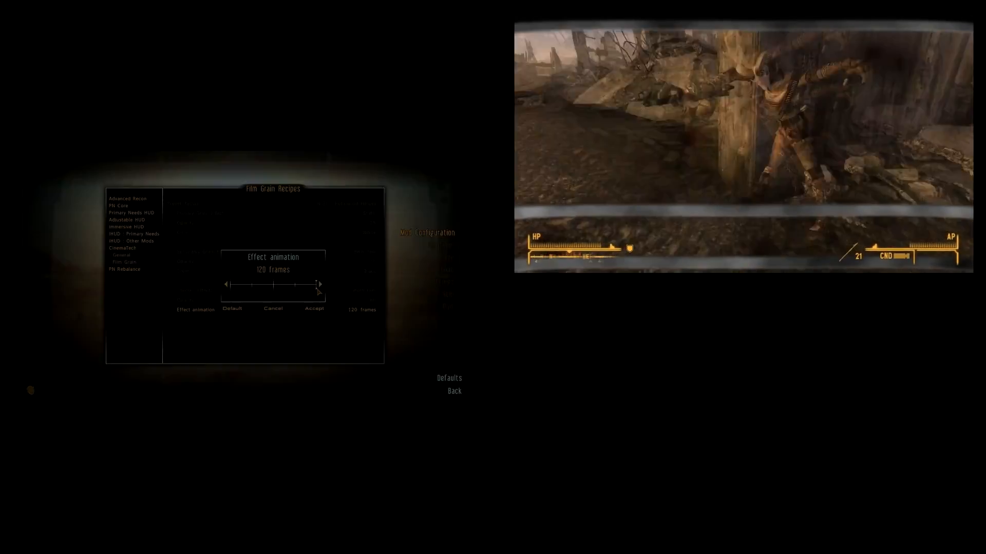
Step: Set the Film Grain effect animation to 30 frames in the game's mod configuration and accept it
drag(317, 291, 231, 293)
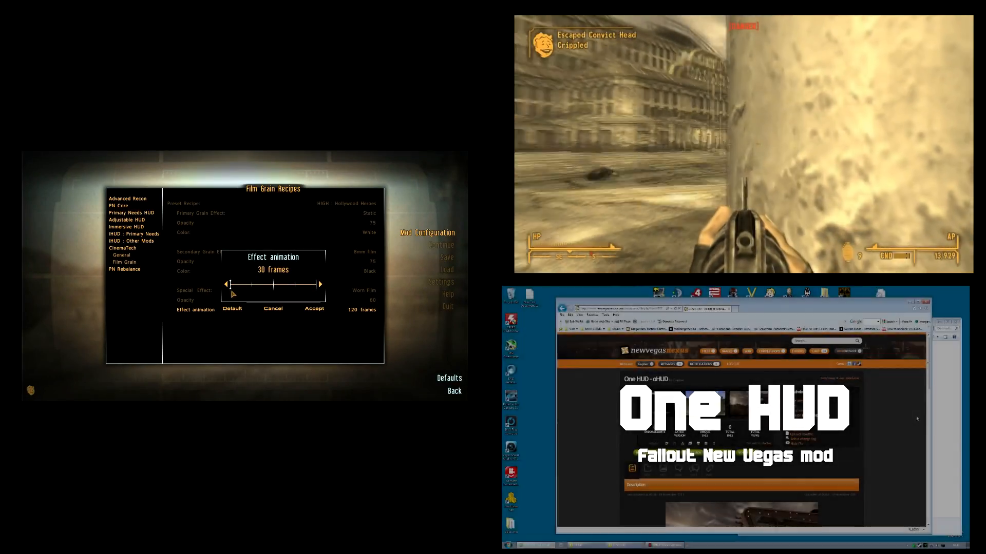
click(315, 309)
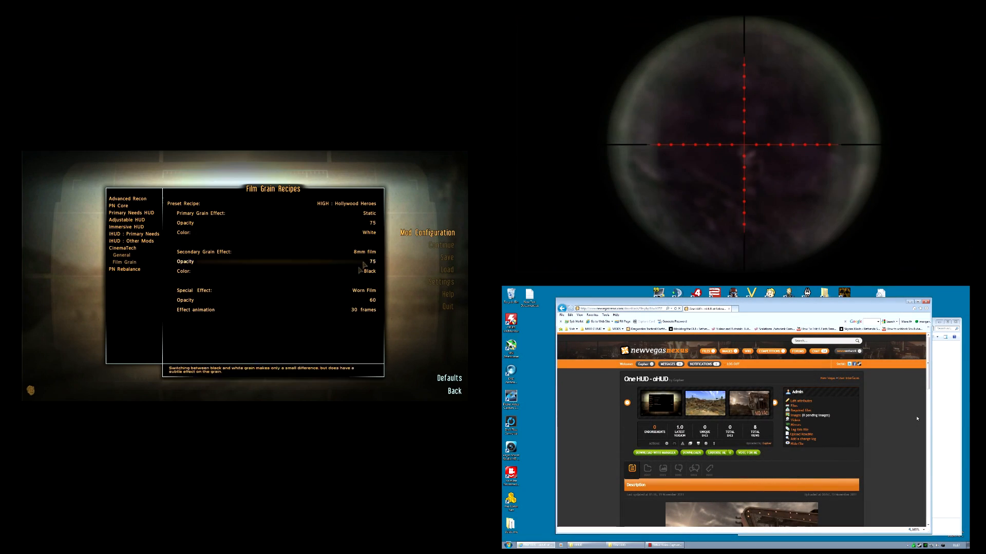
key(Escape)
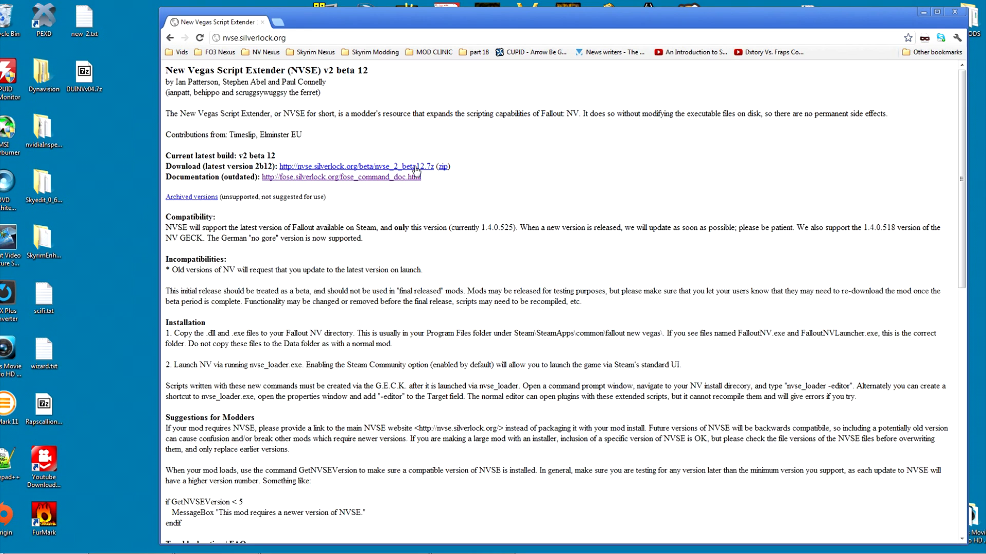
Step: Save the zip version of the New Vegas Script Extender as nvse_2_beta12.zip on the Desktop
right_click(442, 168)
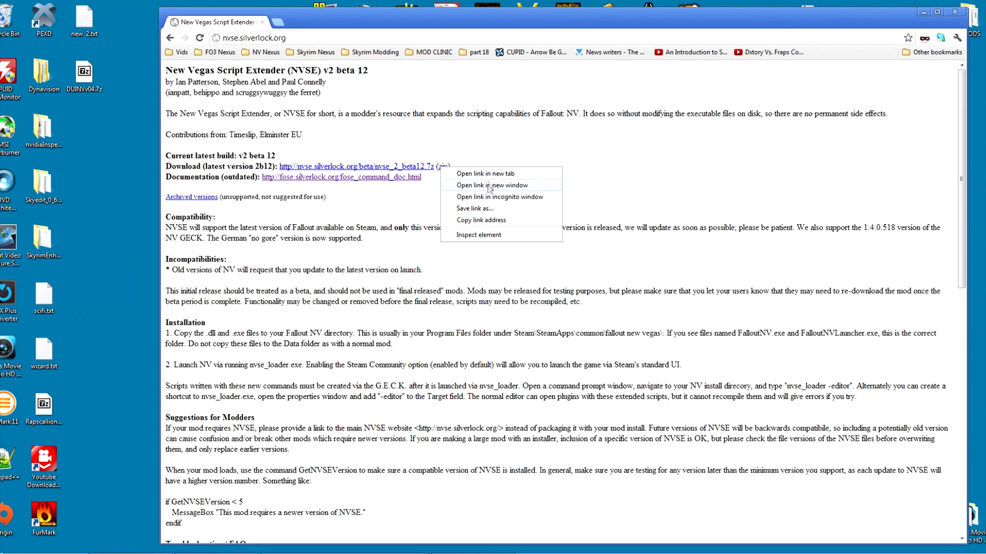
click(487, 210)
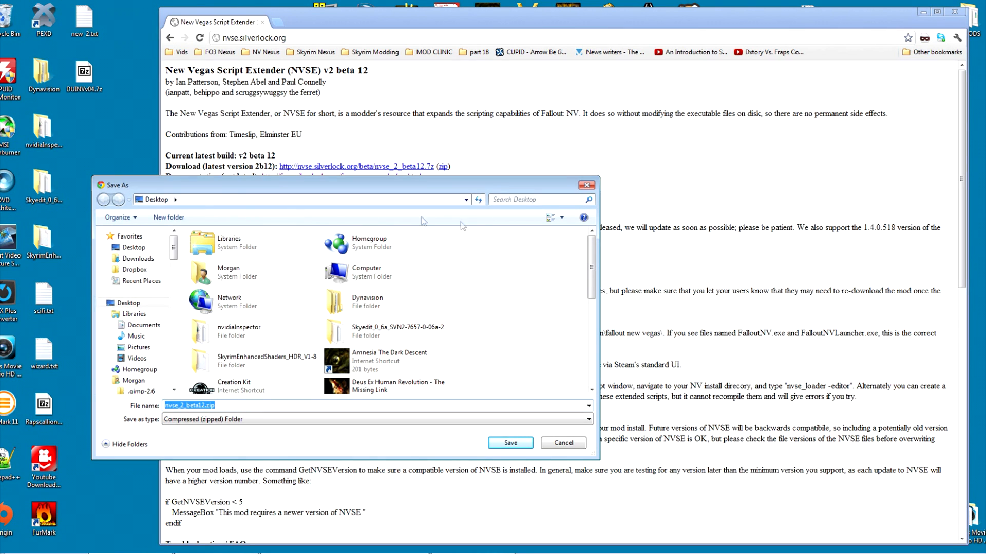
click(508, 443)
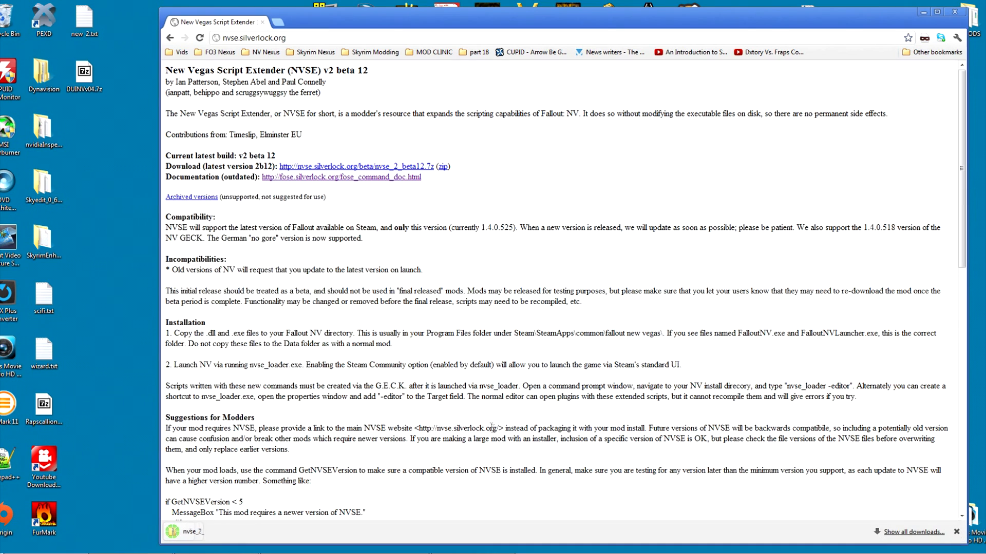
Step: Minimize the browser and open the nvse_2_beta12 folder inside the downloaded archive
click(923, 16)
drag(80, 129, 140, 224)
key(Return)
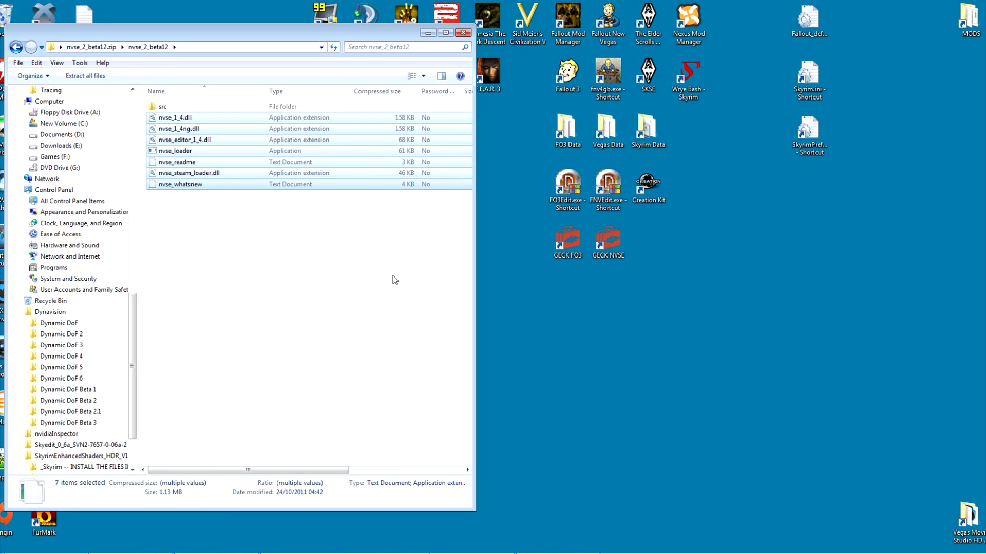
Step: Open the fallout new vegas game folder beside the archive window and select the FalloutNV application
double_click(607, 129)
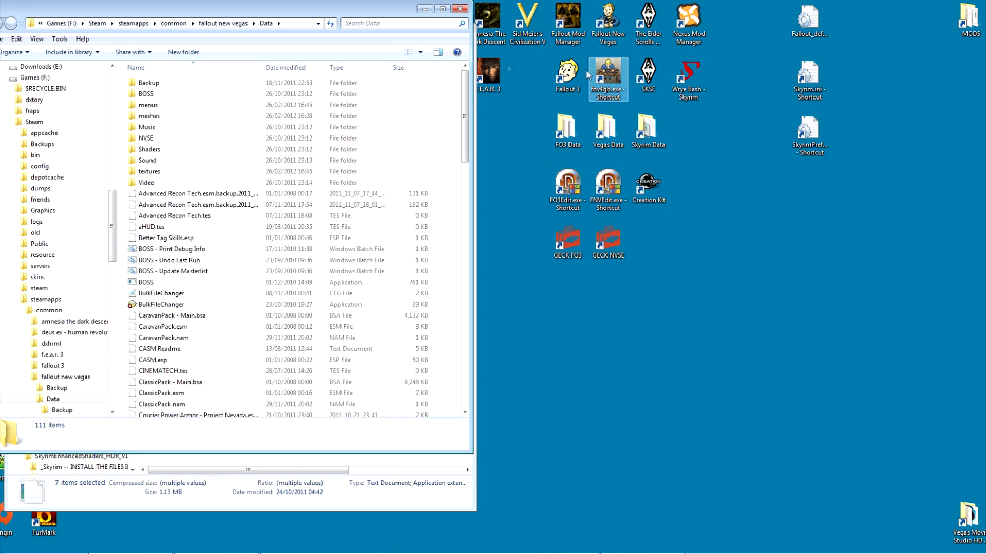
drag(353, 12, 798, 53)
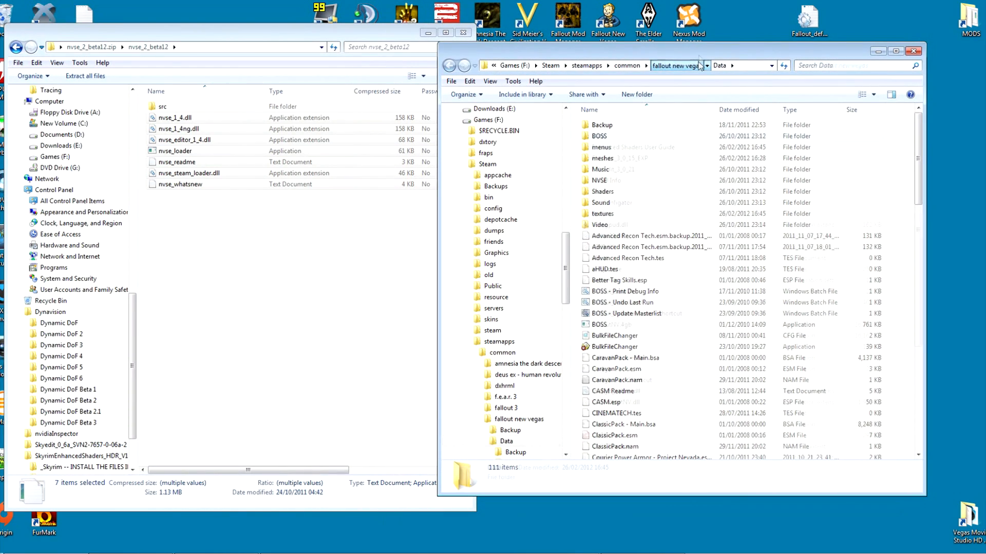
click(682, 65)
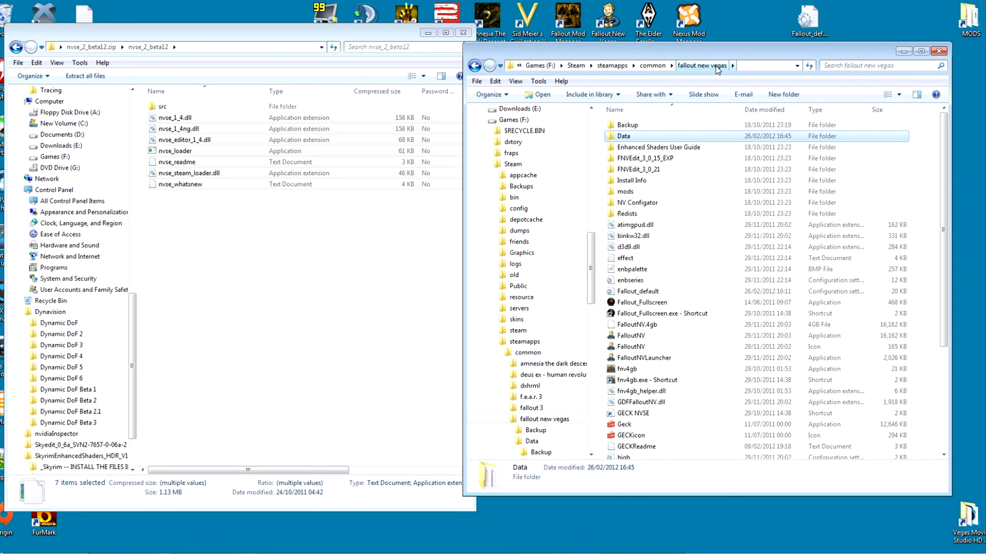
scroll(951, 191, down, 2)
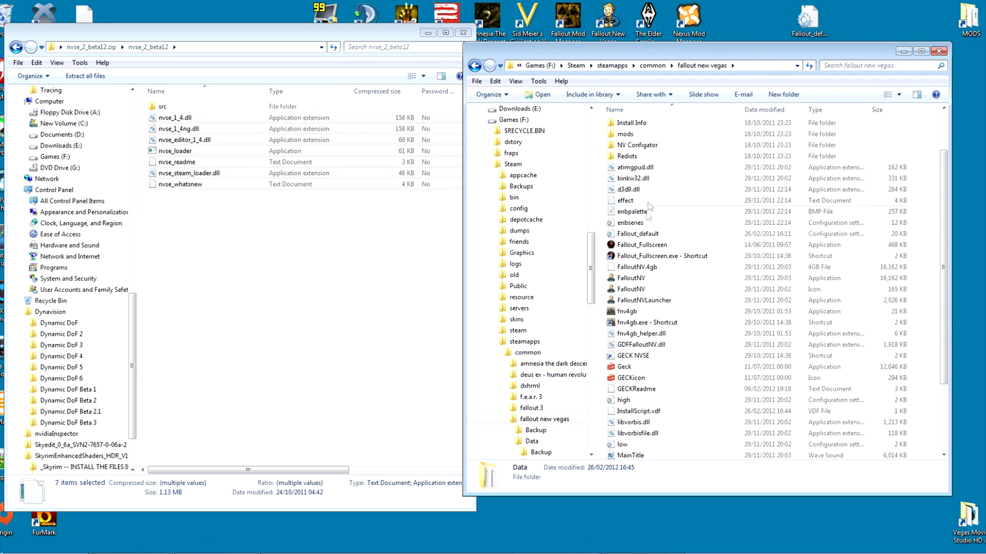
click(645, 278)
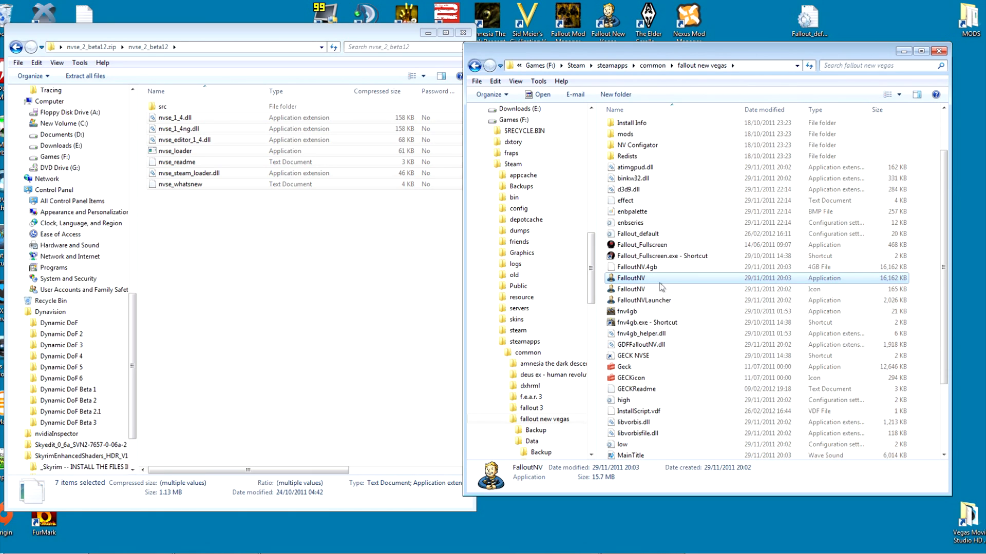
Step: Turn off hiding of extensions for known file types in Folder Options and select FalloutNV.exe
click(538, 82)
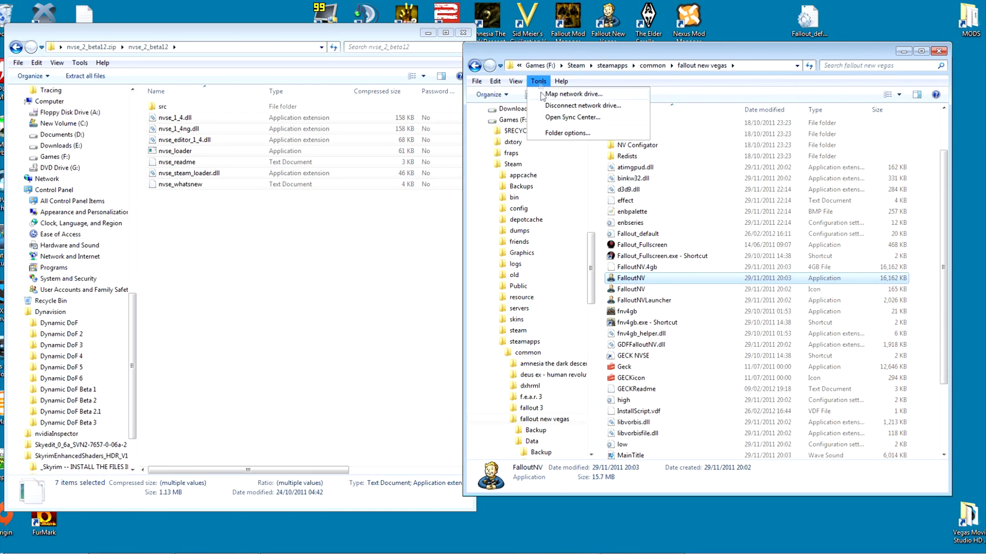
click(565, 134)
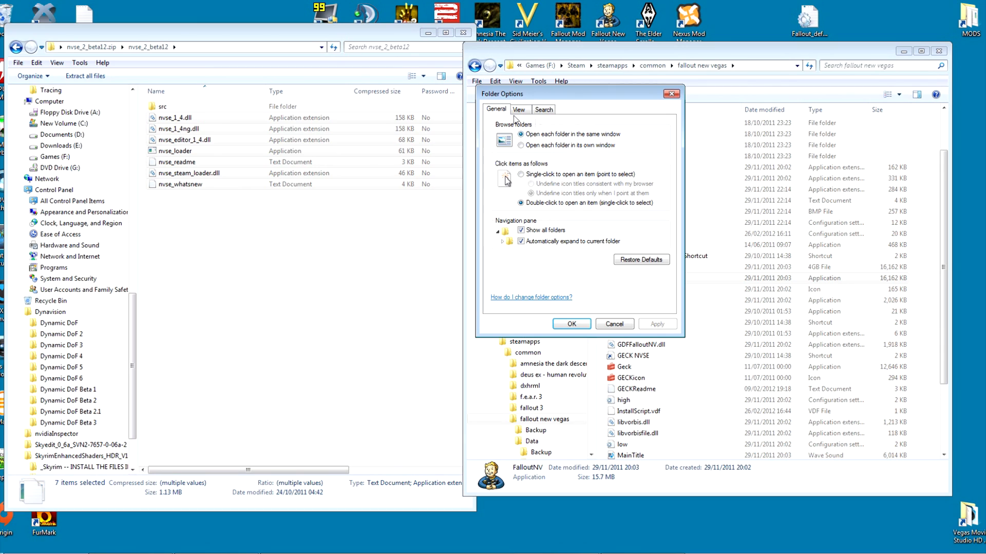
click(518, 110)
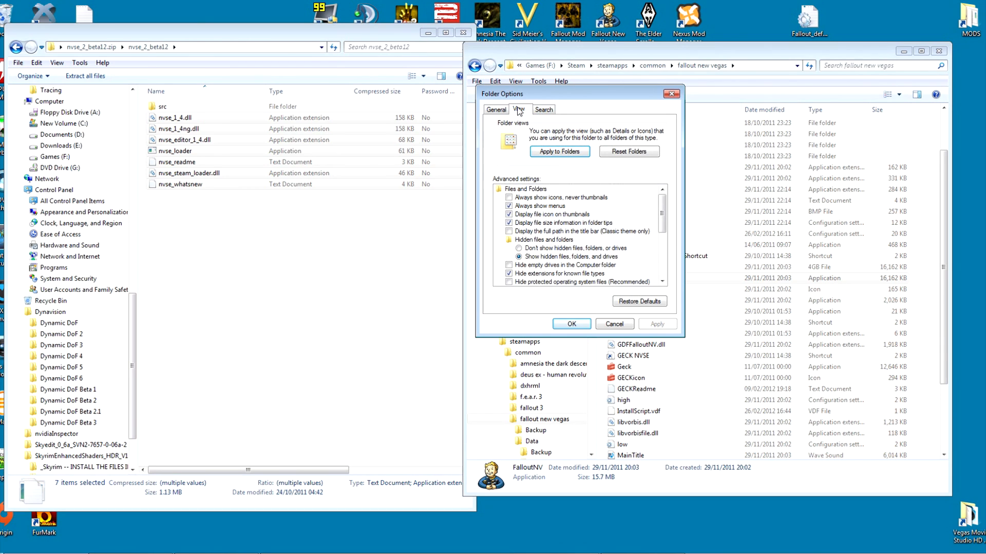
click(509, 273)
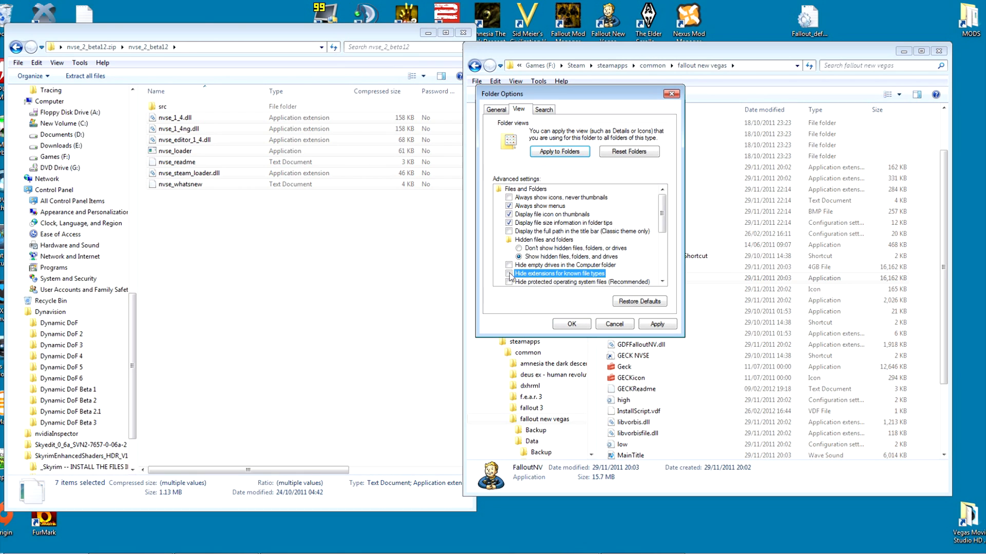
click(672, 323)
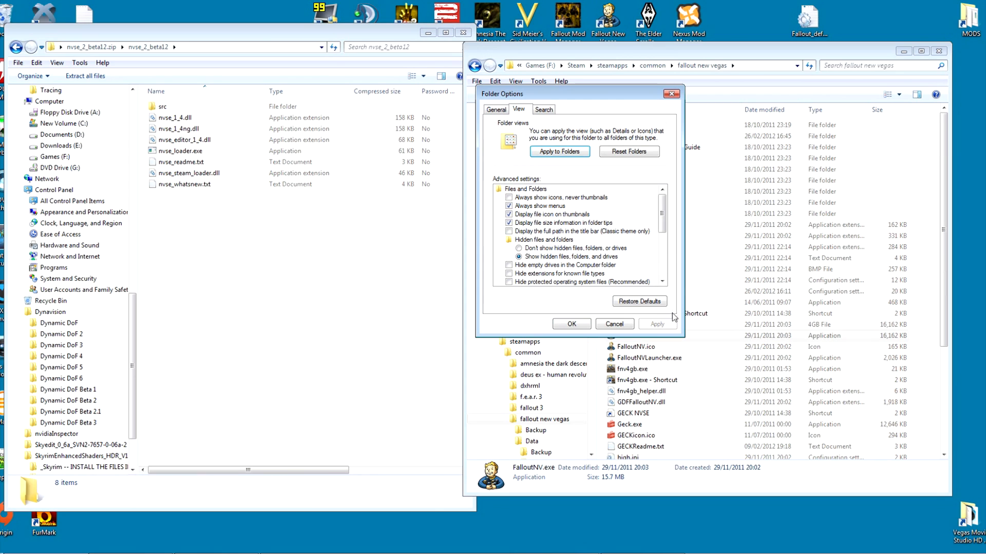
click(572, 324)
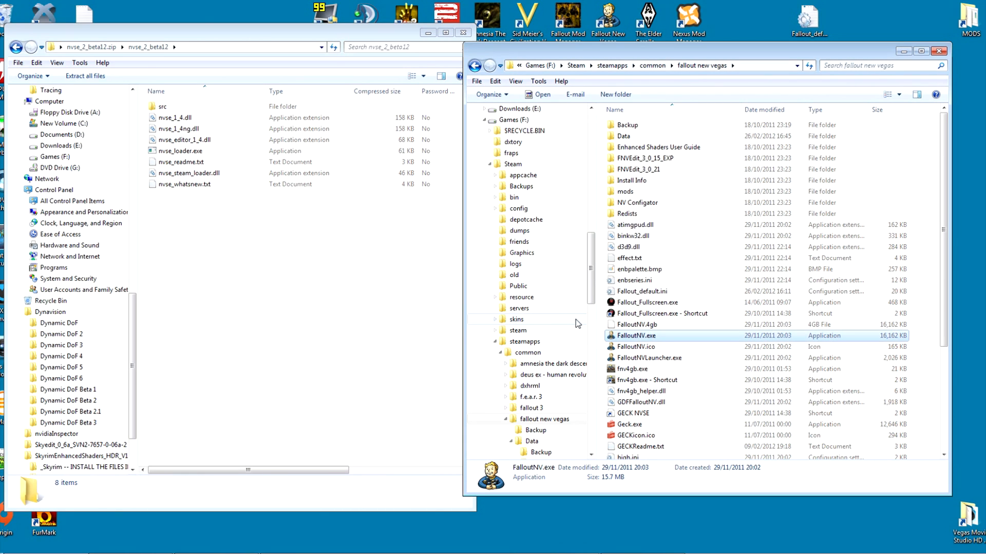
click(637, 348)
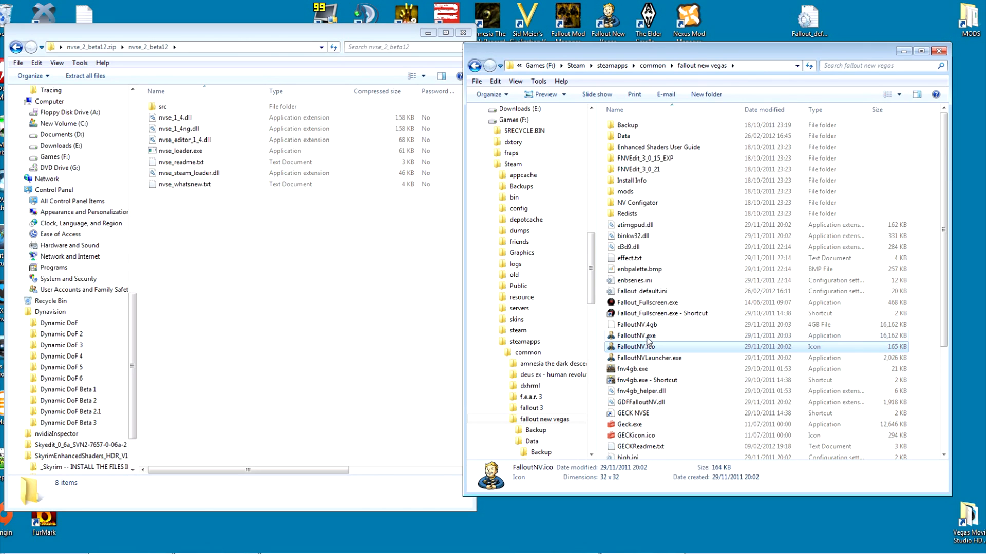
click(648, 337)
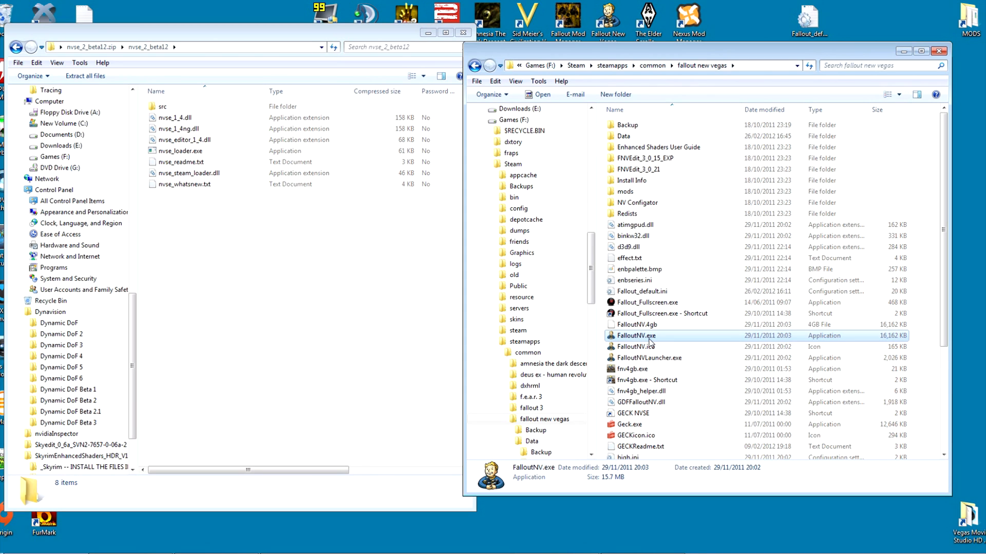
Step: Copy all NVSE files from nvse_1_4.dll through nvse_whatsnew.txt, without the src folder, into the fallout new vegas folder
click(195, 119)
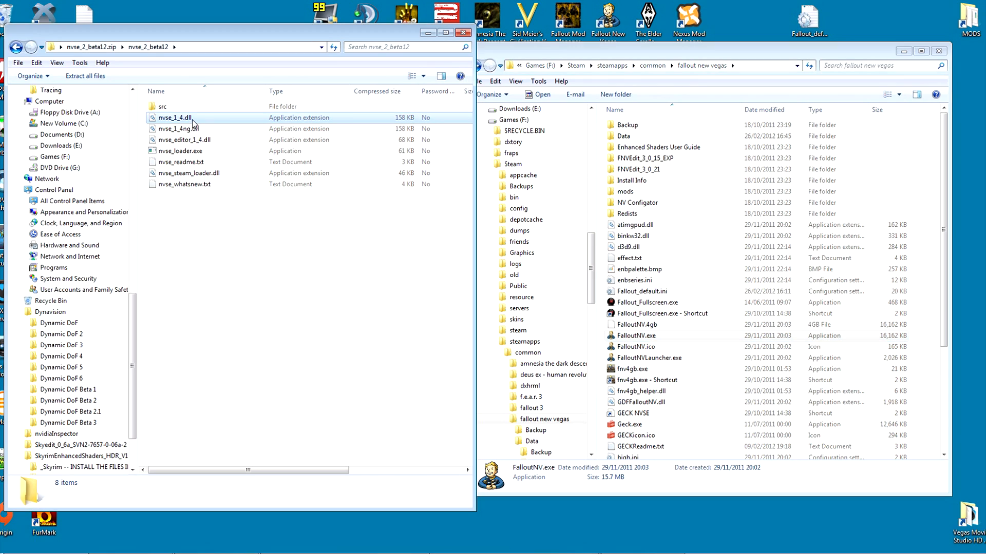
shift+click(172, 186)
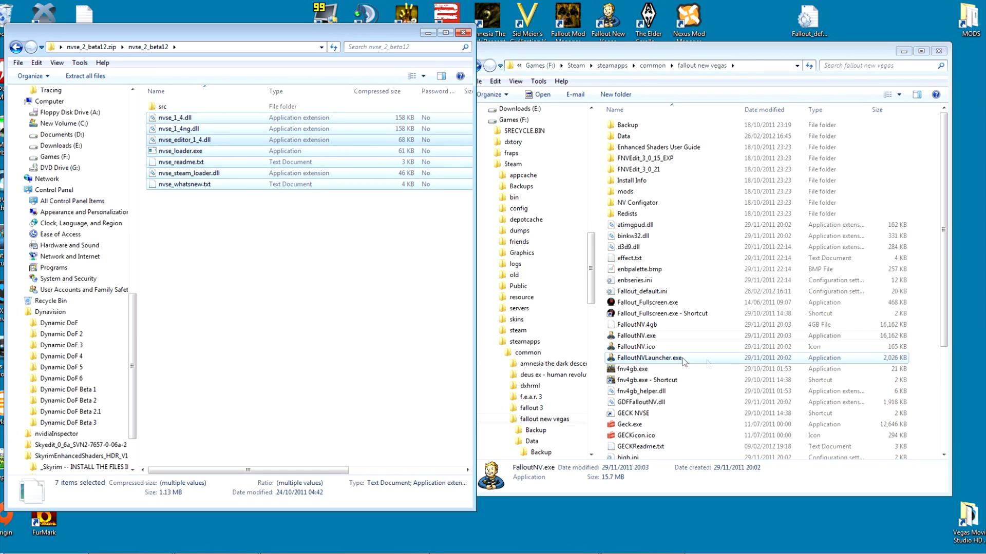
click(924, 380)
key(ctrl+v)
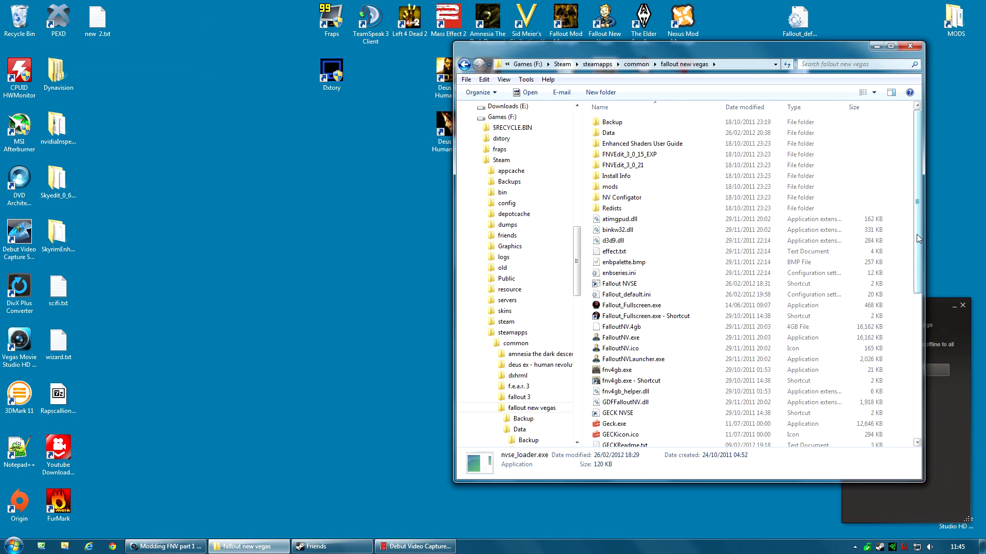
Step: Check the game folder for nvse_loader.exe and the other script extender files
drag(915, 236, 914, 357)
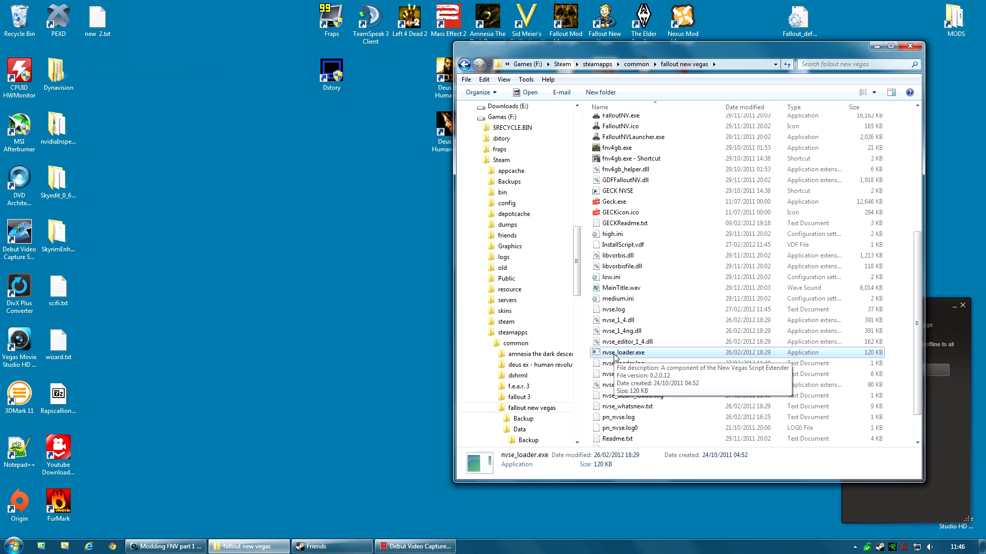
scroll(632, 359, up, 7)
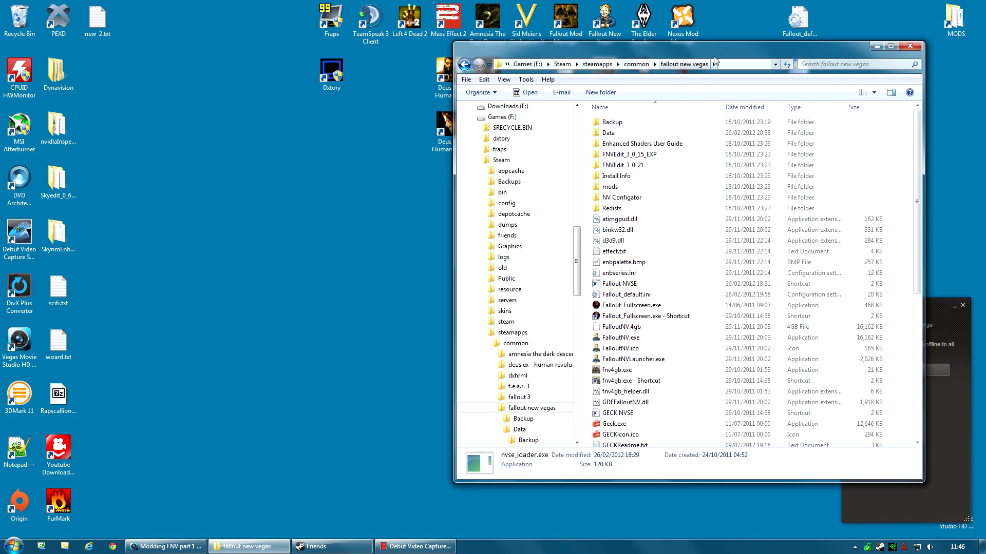
scroll(680, 363, down, 4)
scroll(680, 362, down, 3)
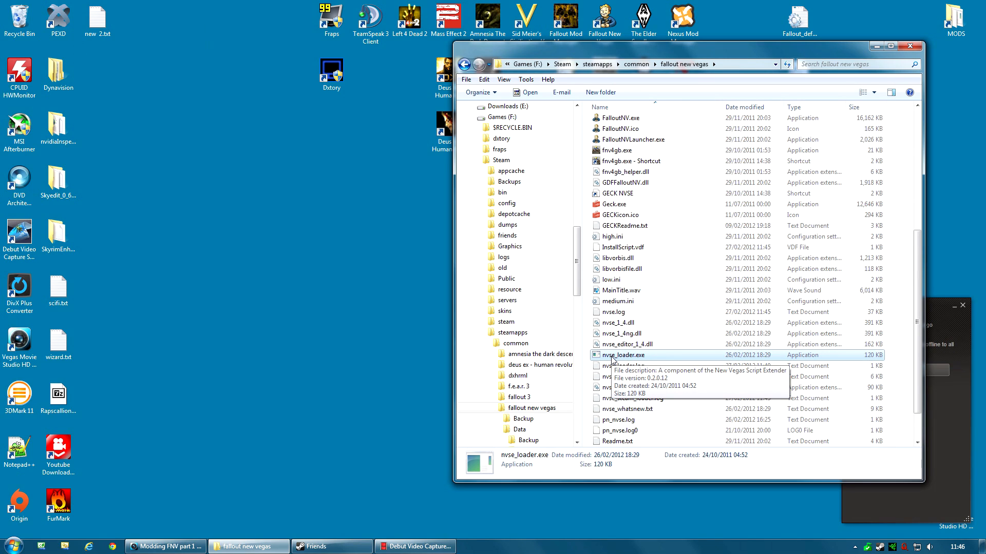
scroll(612, 359, up, 6)
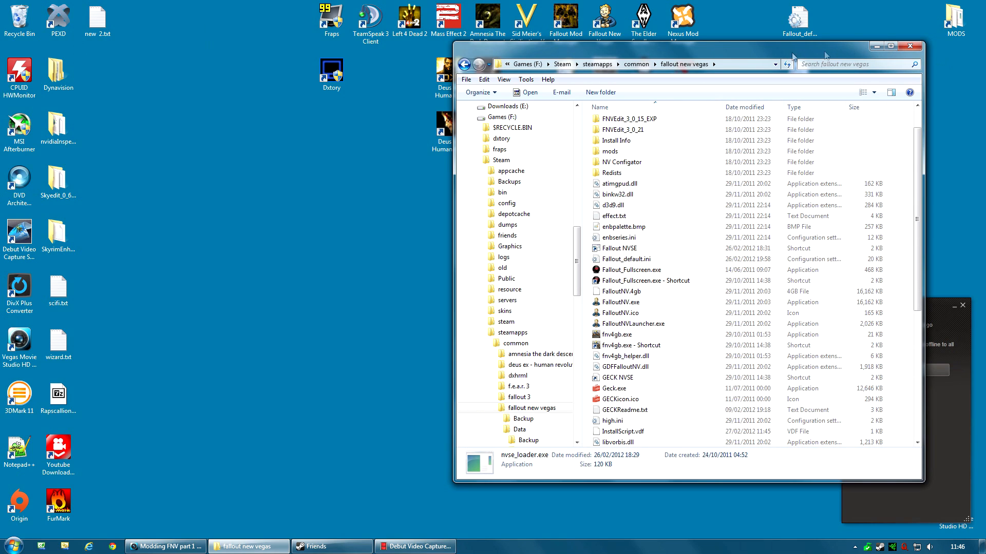
Step: Launch Fallout New Vegas from the desktop and run GetNVSEVersion in the main menu's console
click(606, 27)
click(607, 26)
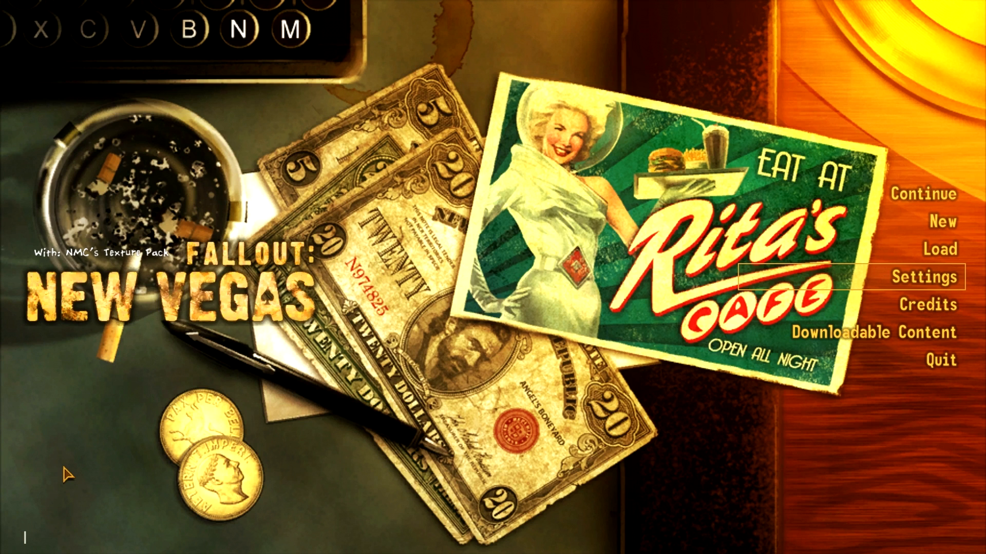
text(GetNVSEVersion)
key(Return)
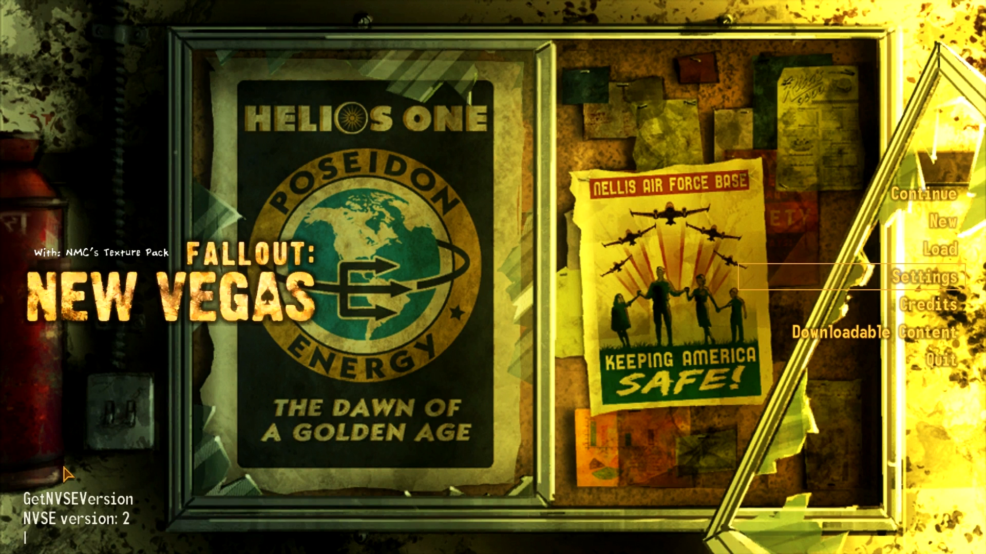
key(grave)
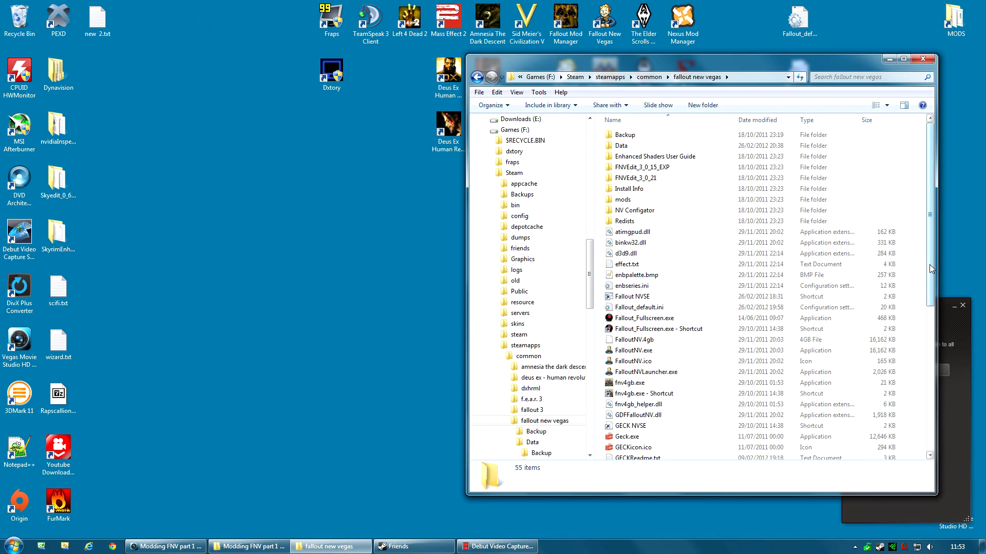
Step: Create a shortcut to nvse_loader.exe in the fallout new vegas folder and place it on the desktop below GECK NVSE
drag(930, 266, 933, 354)
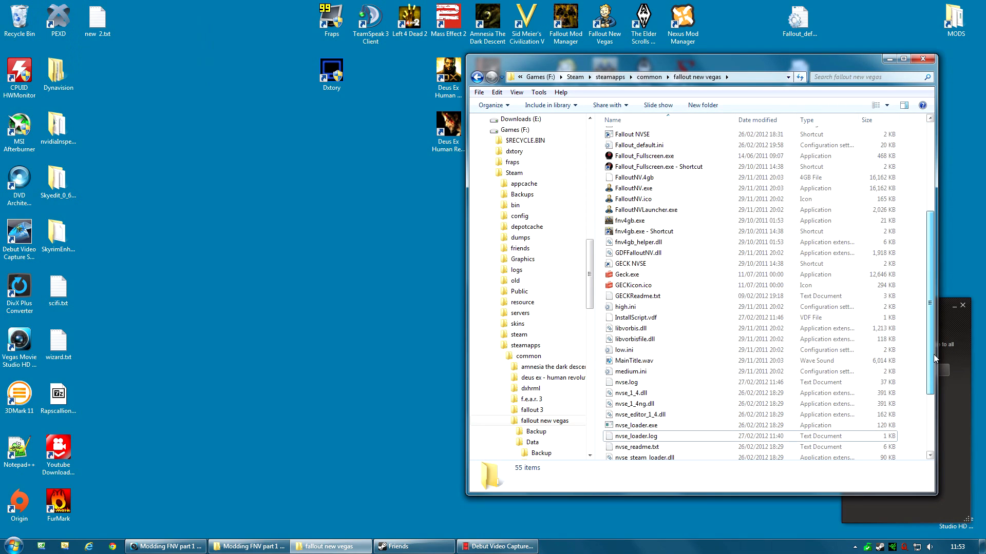
click(637, 428)
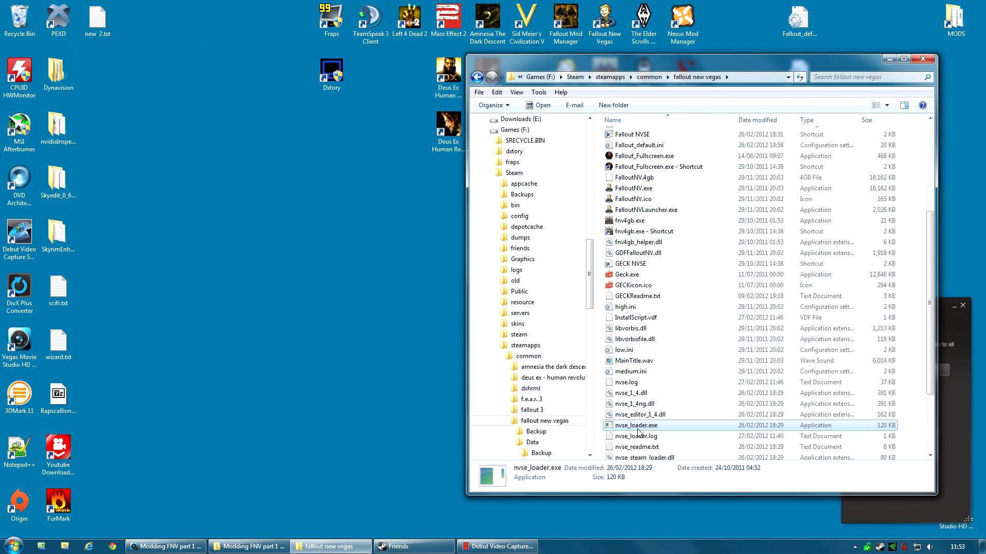
right_click(638, 428)
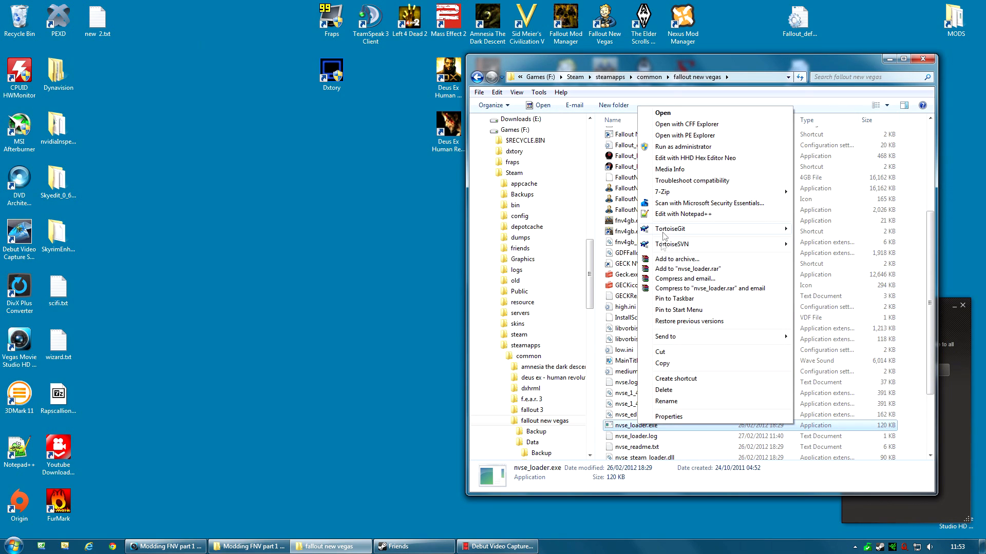
click(678, 380)
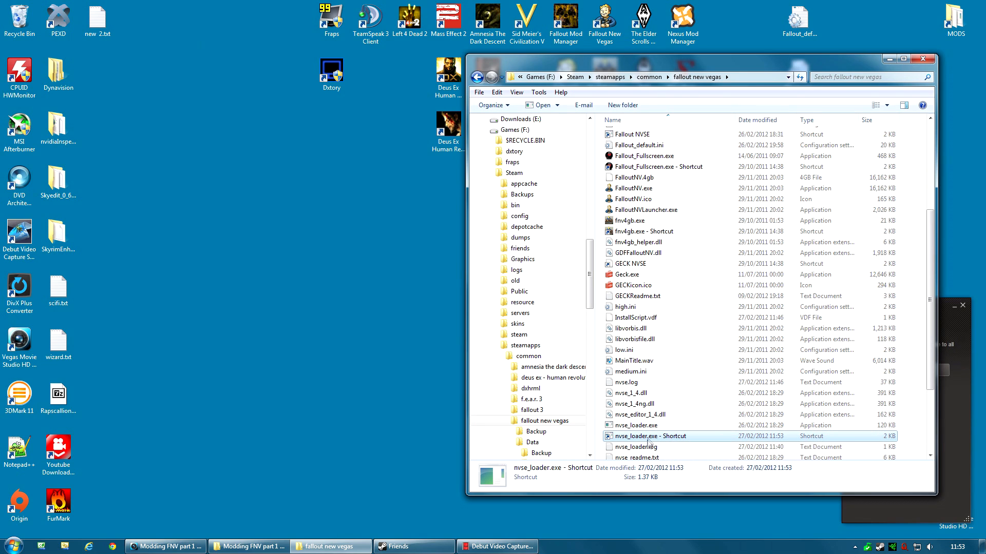
drag(648, 438, 328, 252)
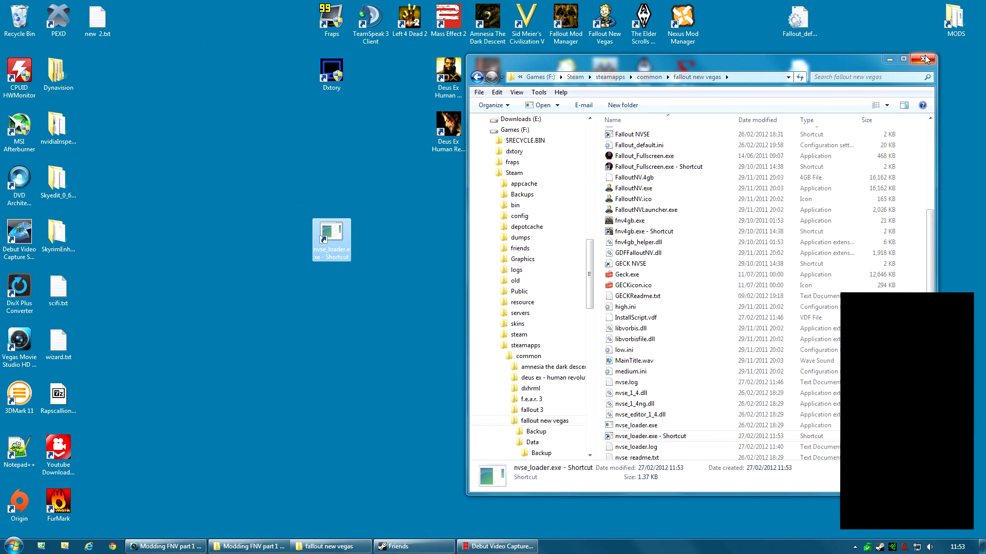
click(925, 59)
drag(321, 252, 601, 290)
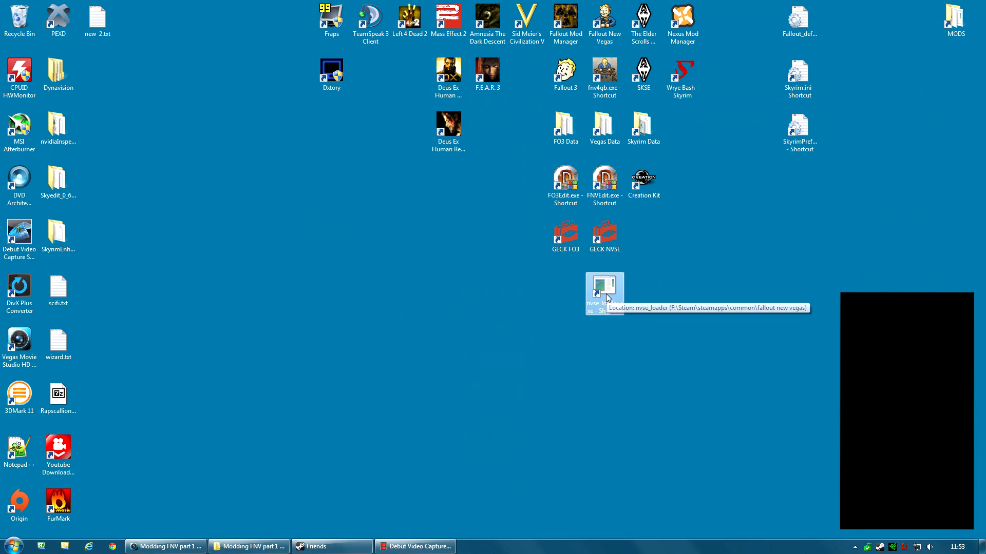
Step: Rename the nvse_loader.exe desktop shortcut to Fallout NV NVSE
right_click(608, 296)
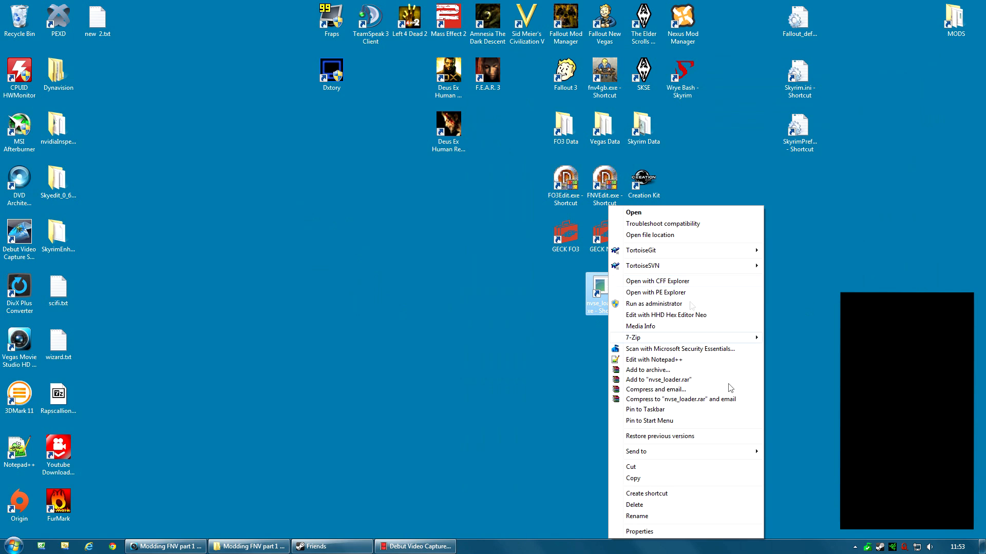
click(655, 516)
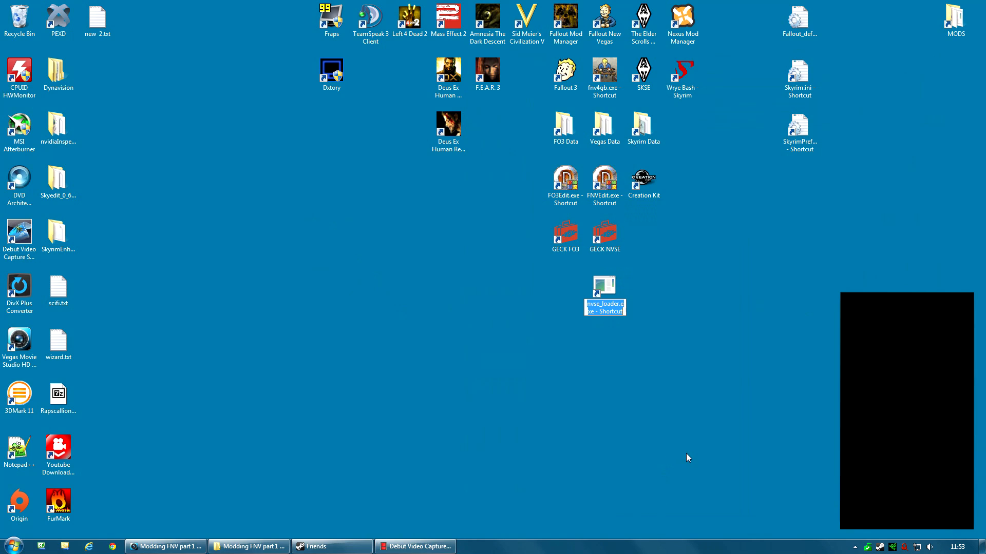
text(Fallout NV)
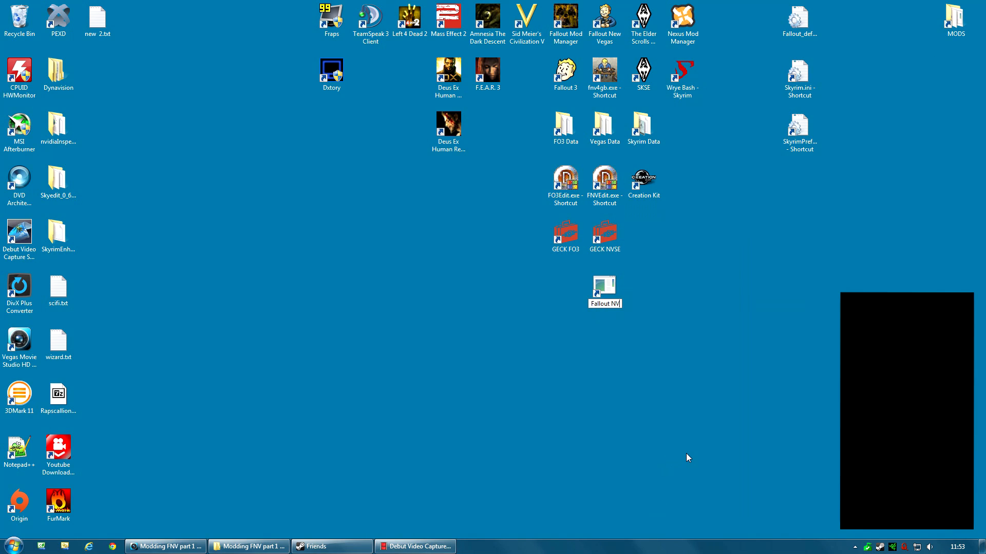
text( NVSE)
key(Return)
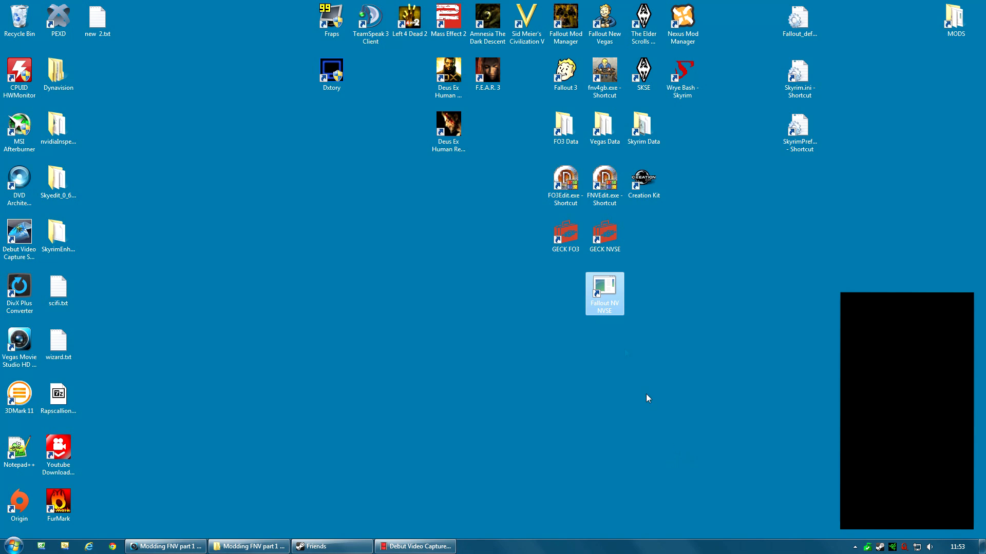
right_click(606, 304)
click(636, 532)
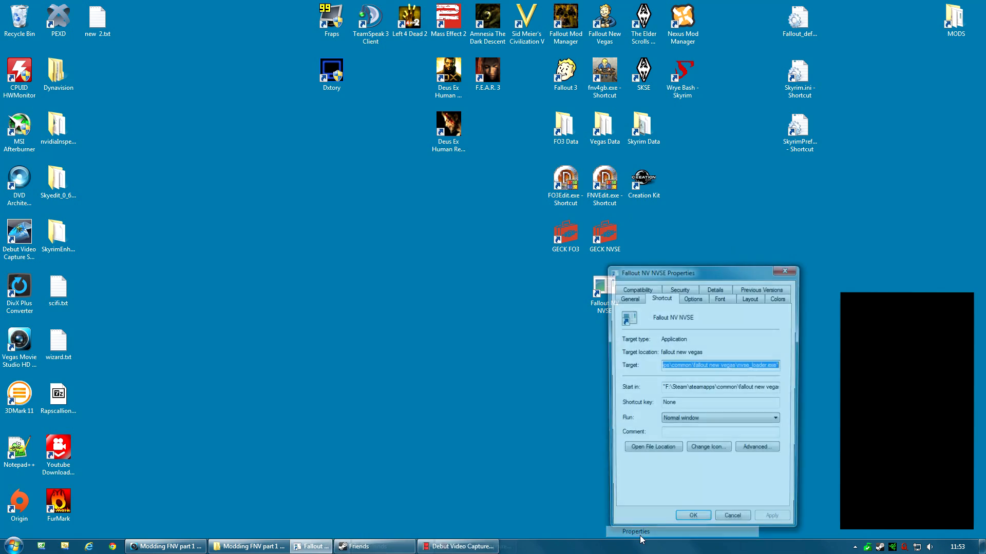
click(734, 523)
Step: Change the Fallout NV NVSE shortcut's icon to the Vault Boy icon from Steam's steam\games folder and run the shortcut
right_click(603, 286)
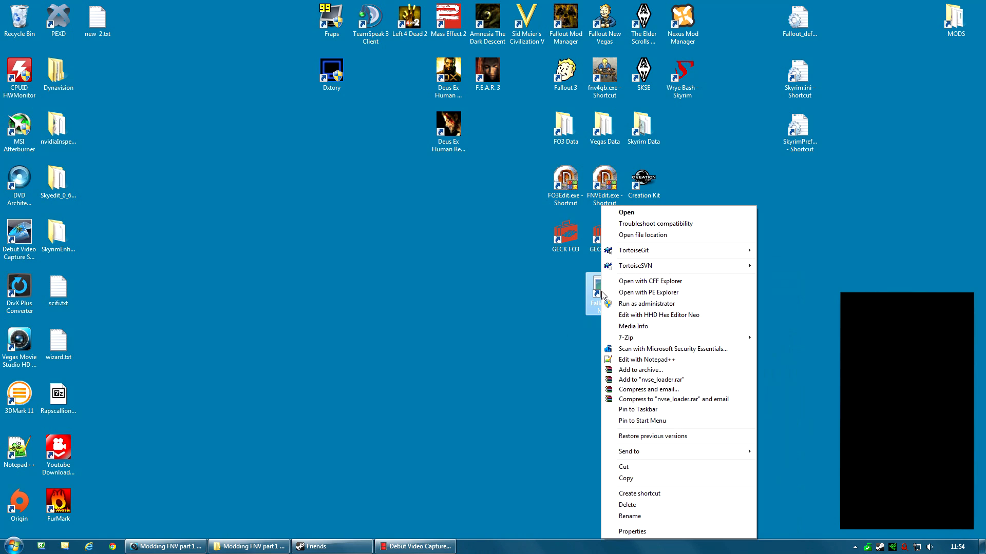
click(632, 532)
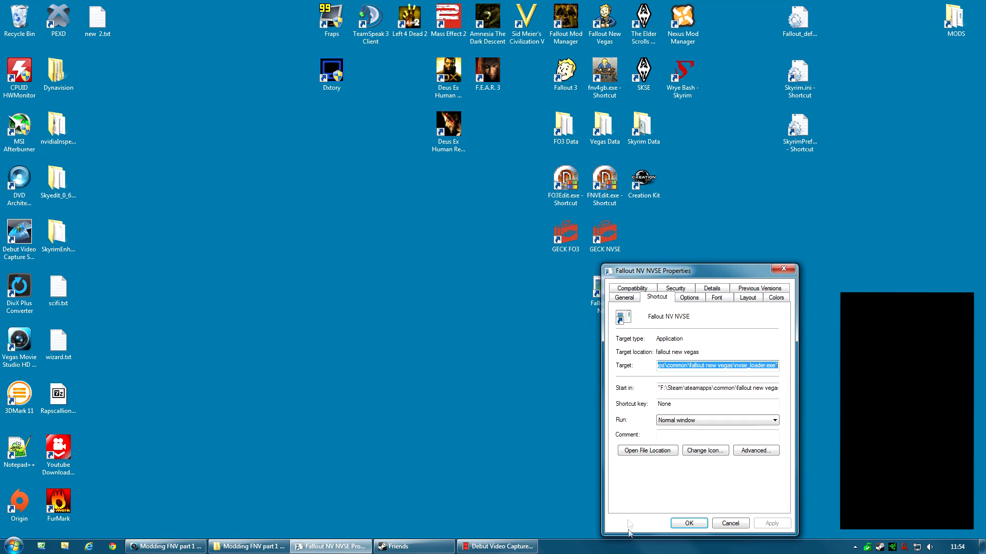
click(705, 453)
click(609, 283)
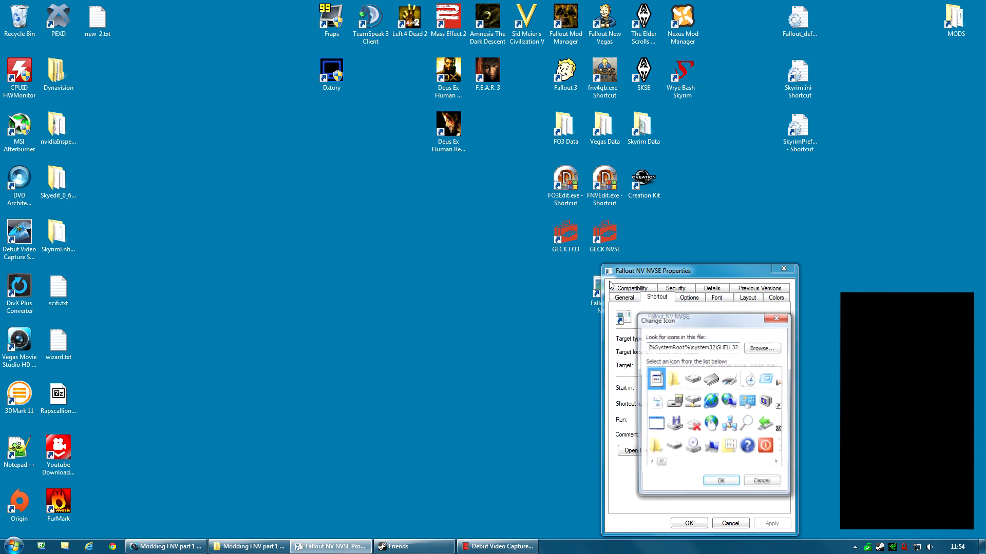
click(763, 348)
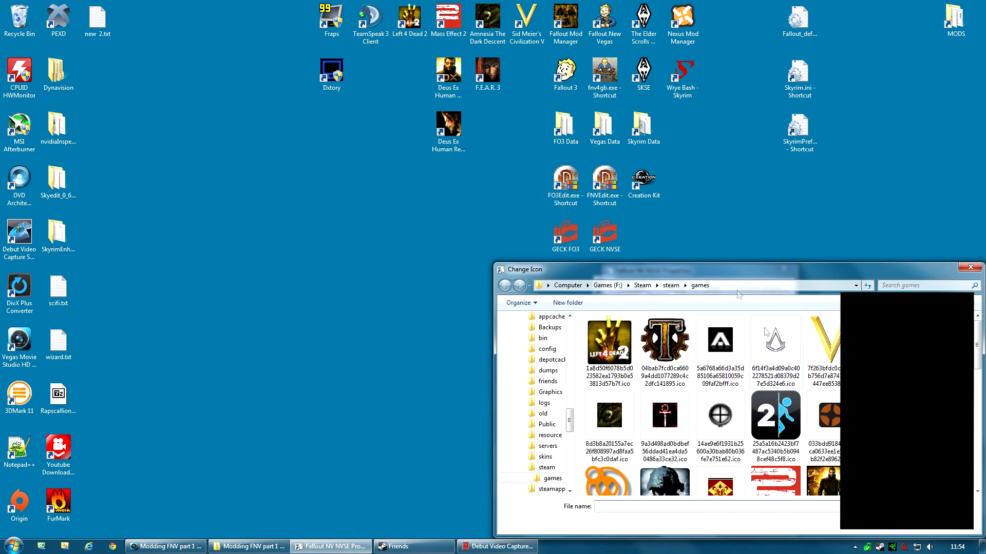
drag(564, 271, 359, 166)
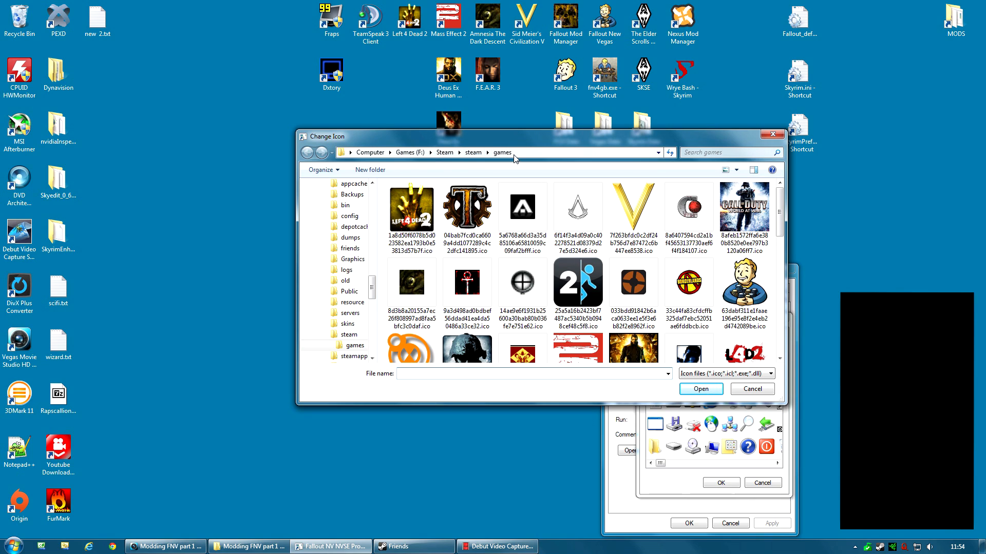
mouse_move(779, 214)
mouse_down()
mouse_move(779, 296)
mouse_move(779, 219)
mouse_up()
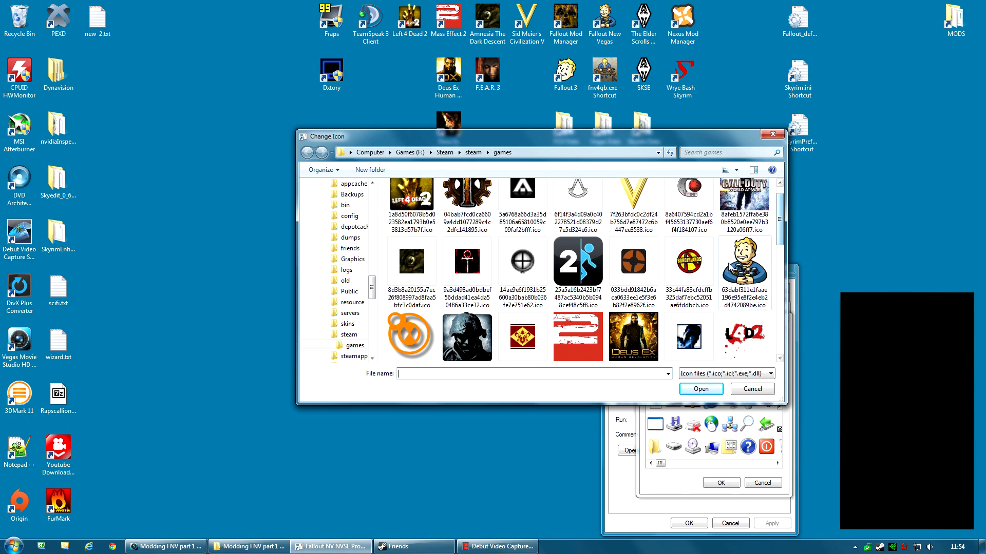
click(729, 268)
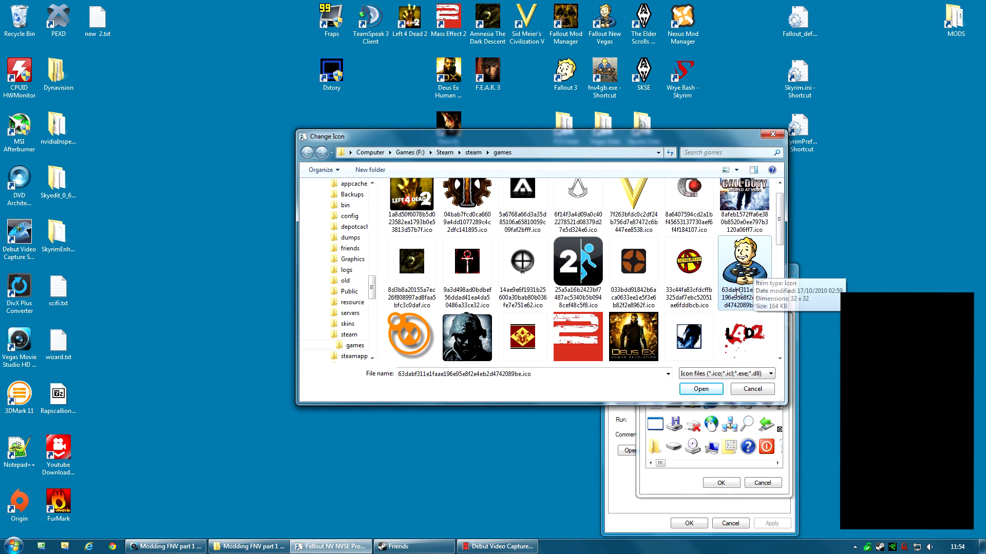
click(712, 388)
click(721, 483)
click(688, 523)
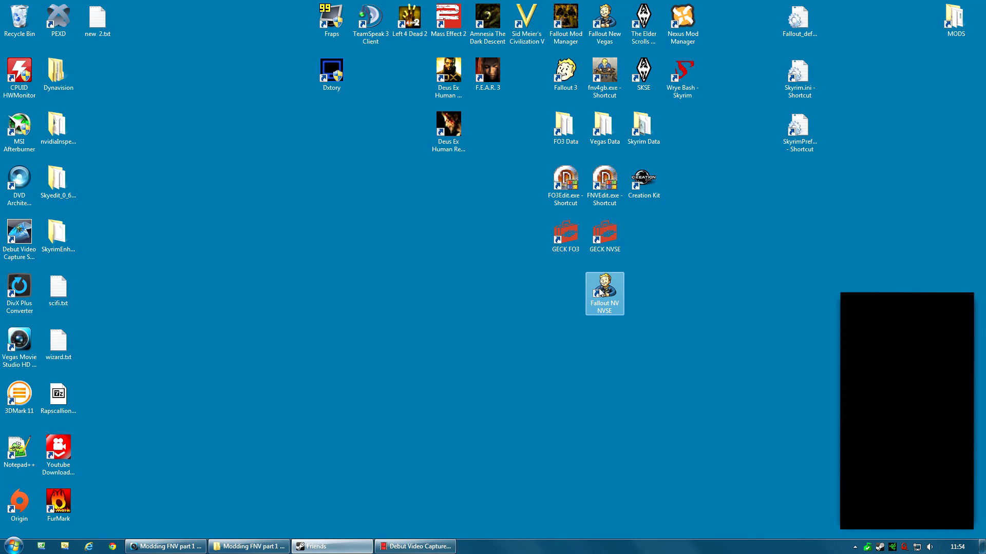
double_click(600, 292)
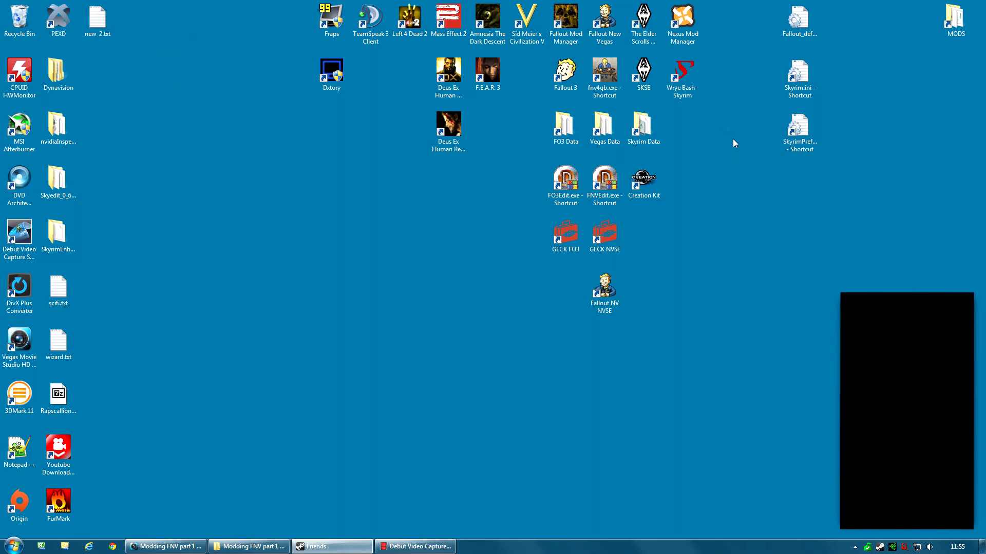
Step: Open Nexus Mod Manager for Fallout: New Vegas and view its available launch options
click(685, 28)
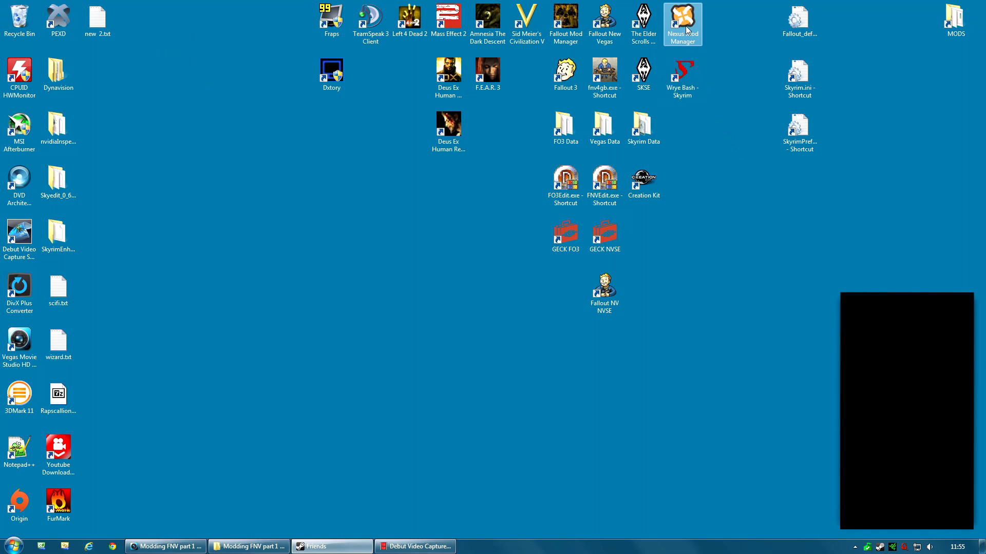
double_click(686, 29)
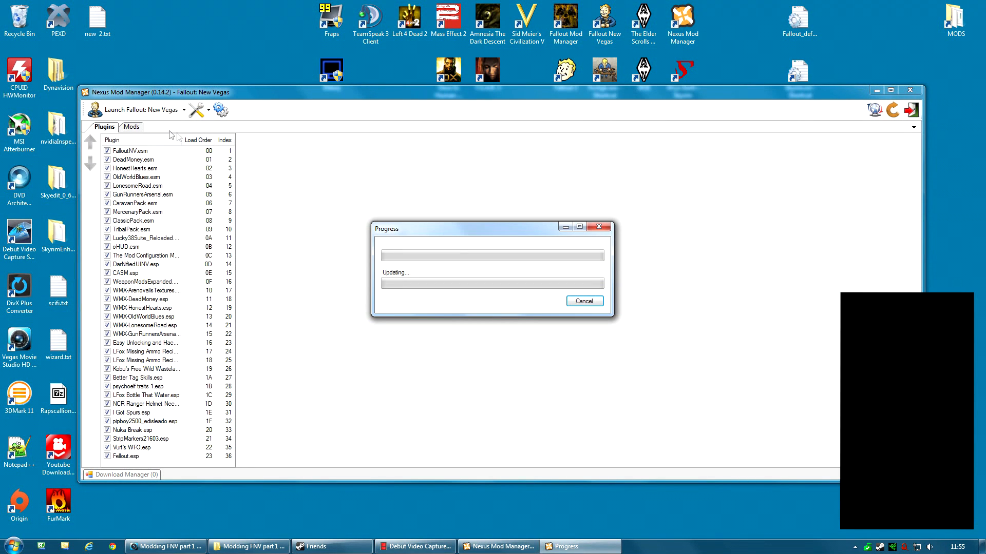
click(183, 110)
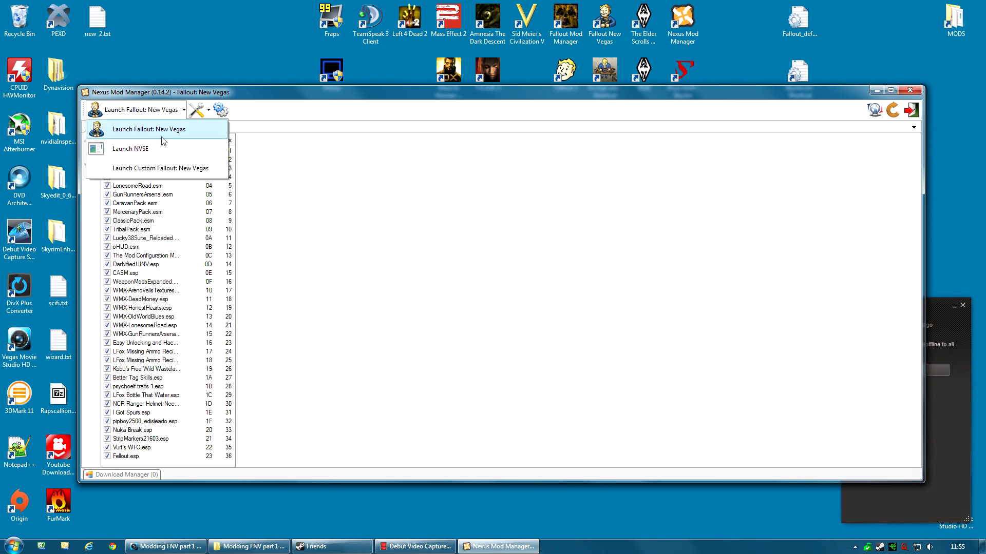
click(514, 124)
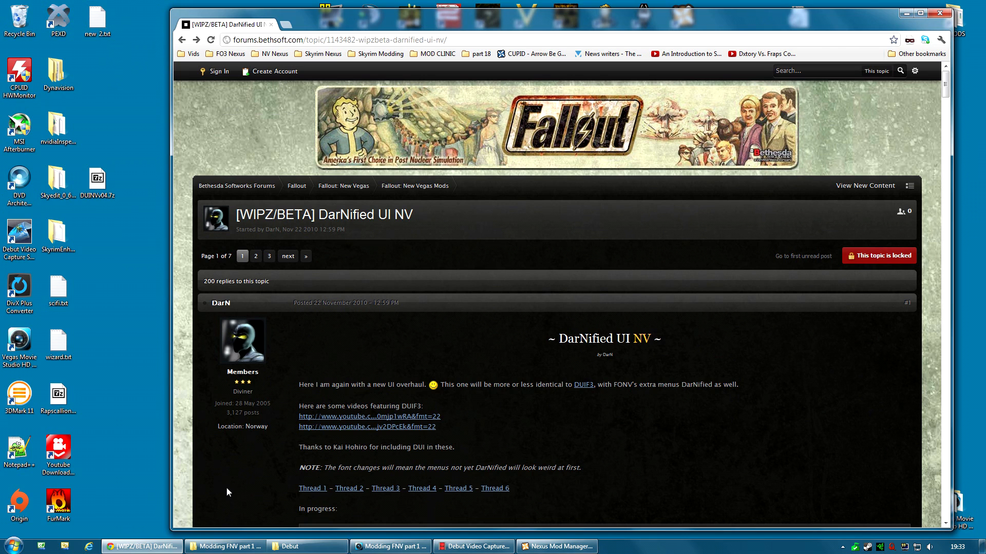
Step: Look through the DarNified UI NV forum post for the DUINV Test version 4 download and the options for saving it
scroll(225, 488, down, 8)
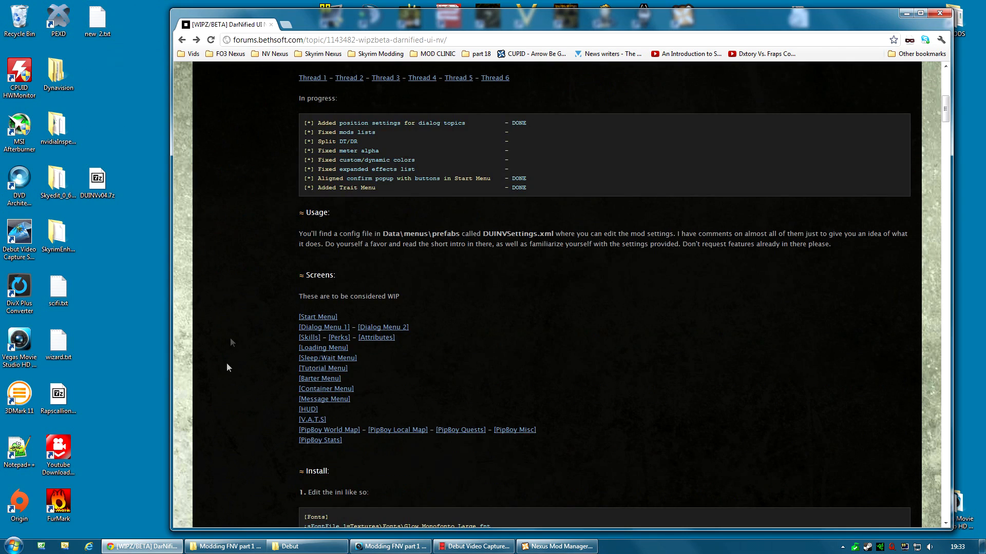
scroll(223, 387, down, 8)
scroll(244, 202, down, 4)
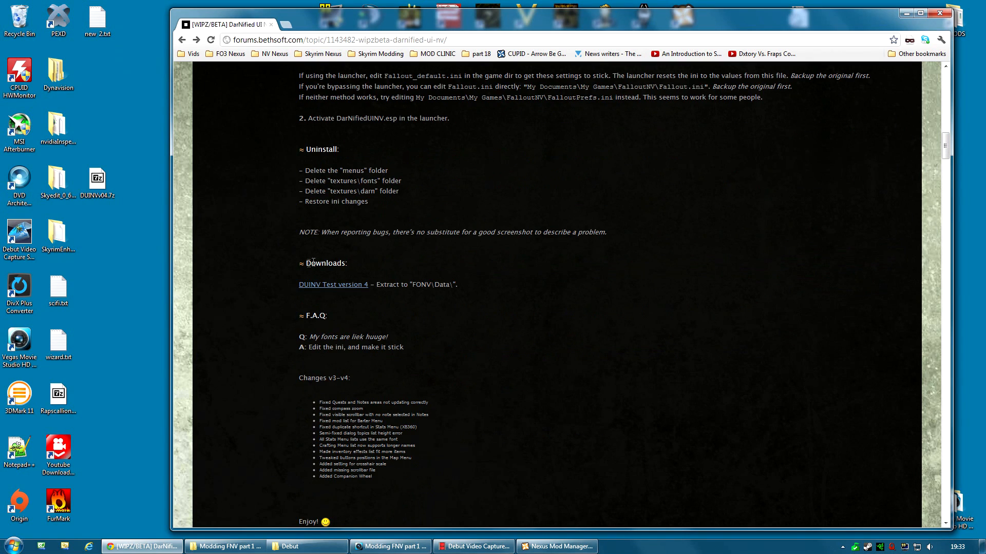
scroll(260, 280, down, 2)
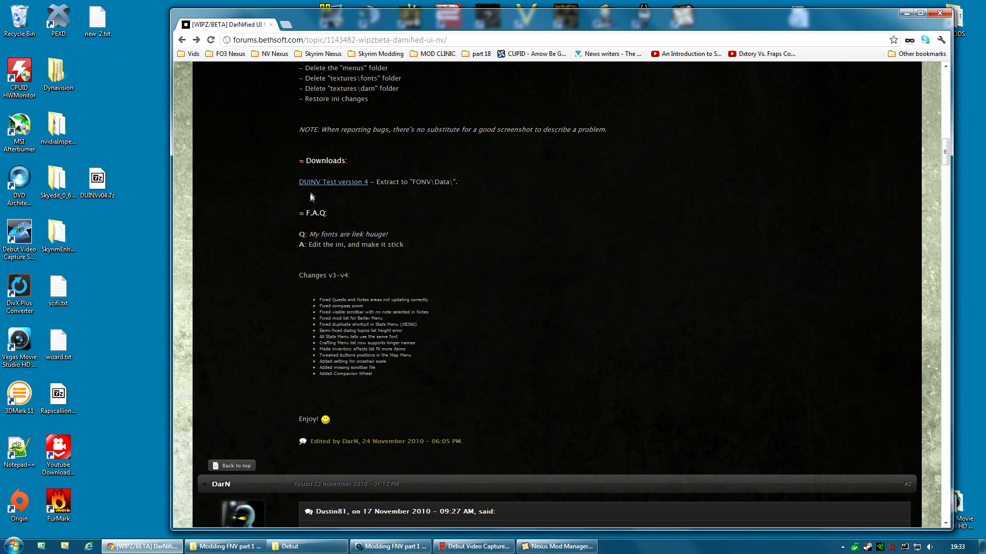
right_click(364, 183)
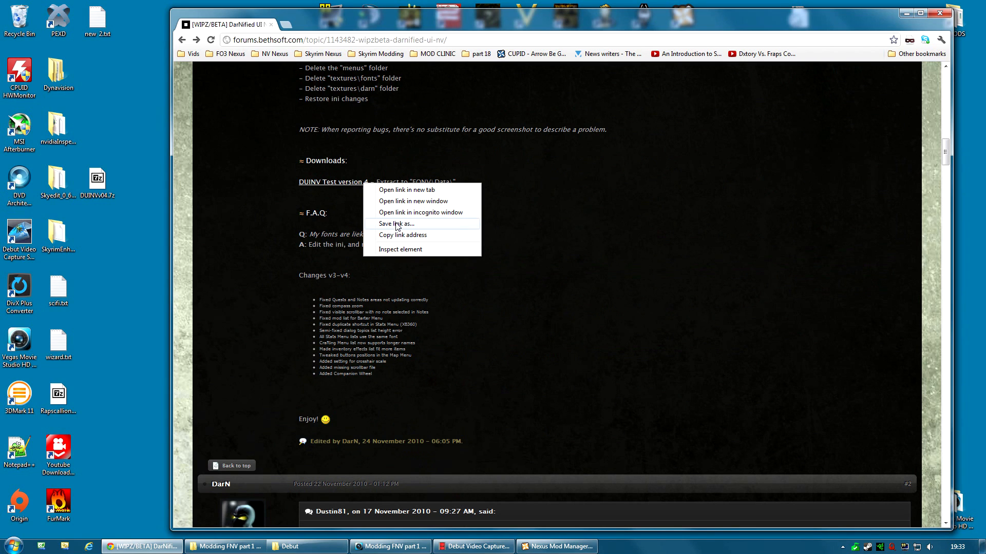
click(253, 180)
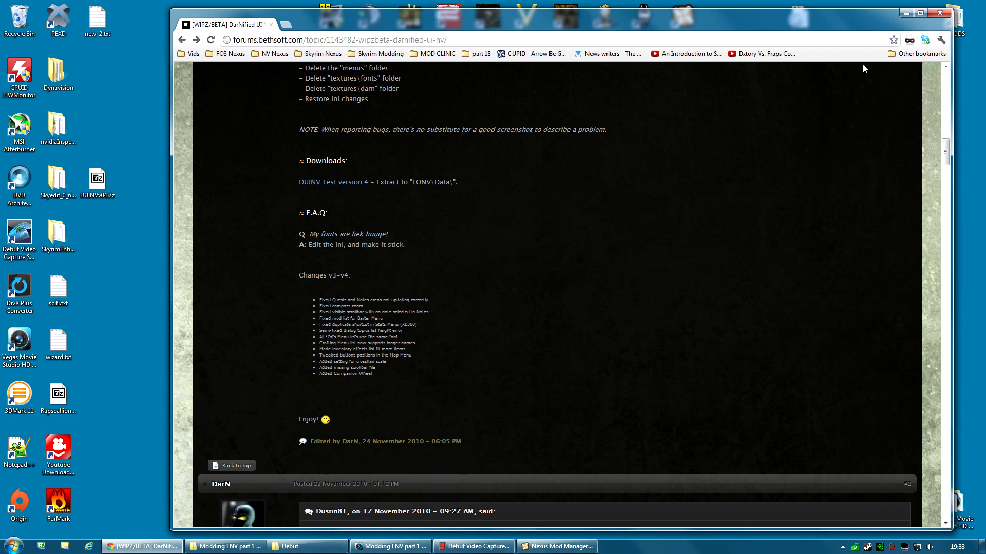
click(904, 13)
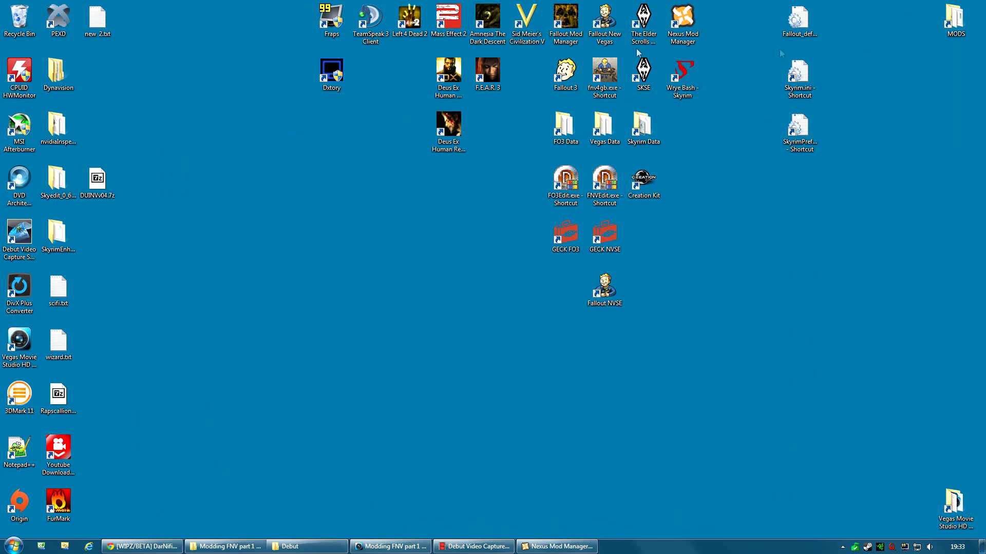
Step: Move the DUINVv04.7z archive next to the SkyrimEnh... folder on the desktop and look through the mod list in Nexus Mod Manager
drag(97, 180, 109, 240)
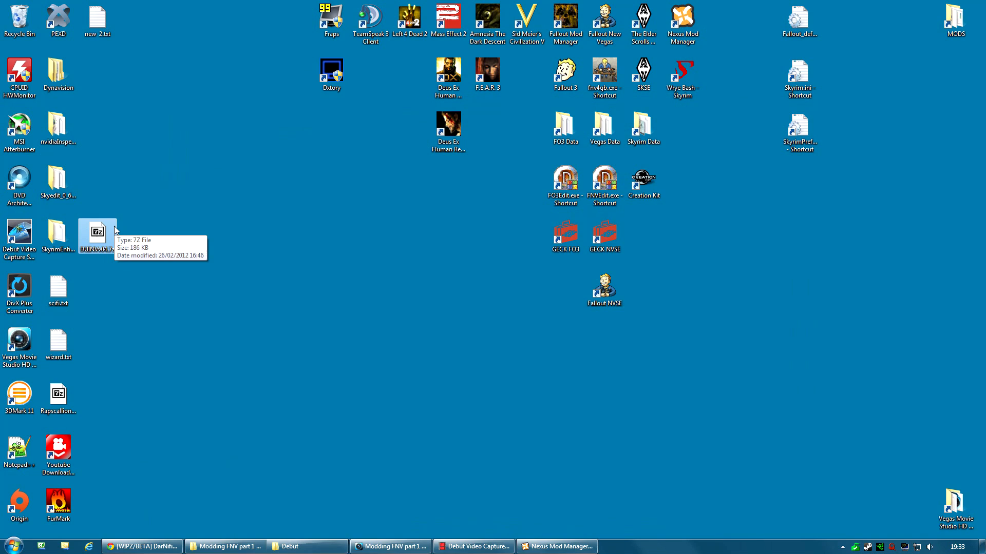
click(557, 547)
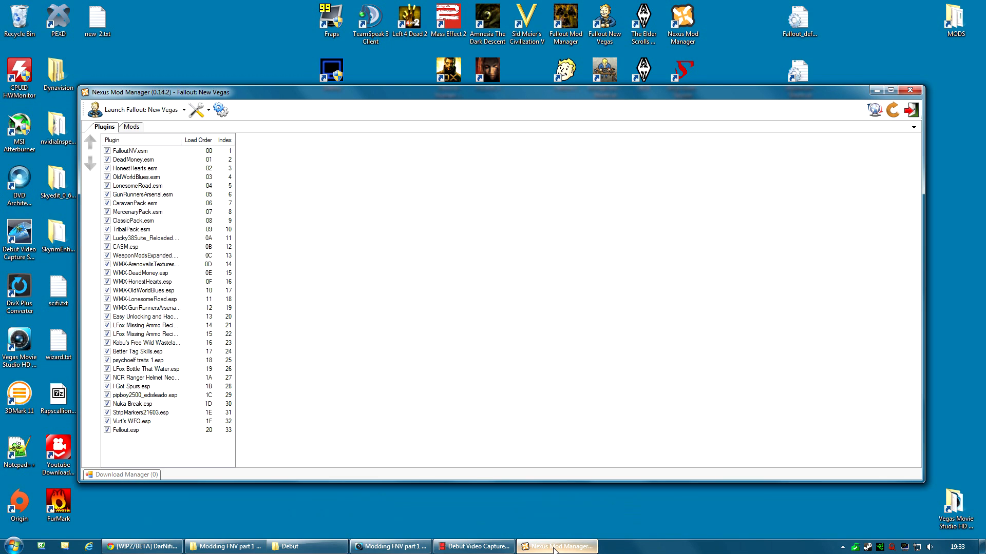
click(132, 128)
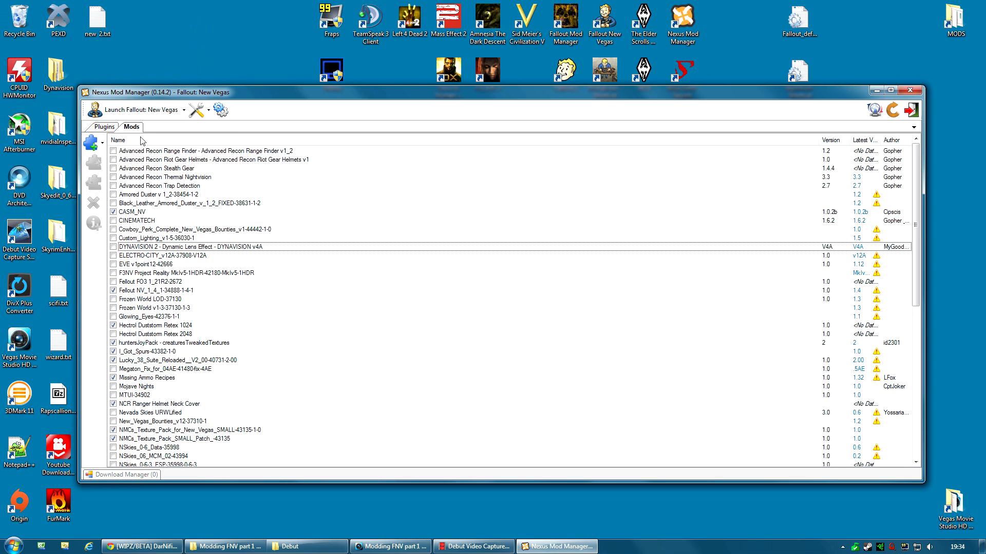
scroll(252, 331, down, 11)
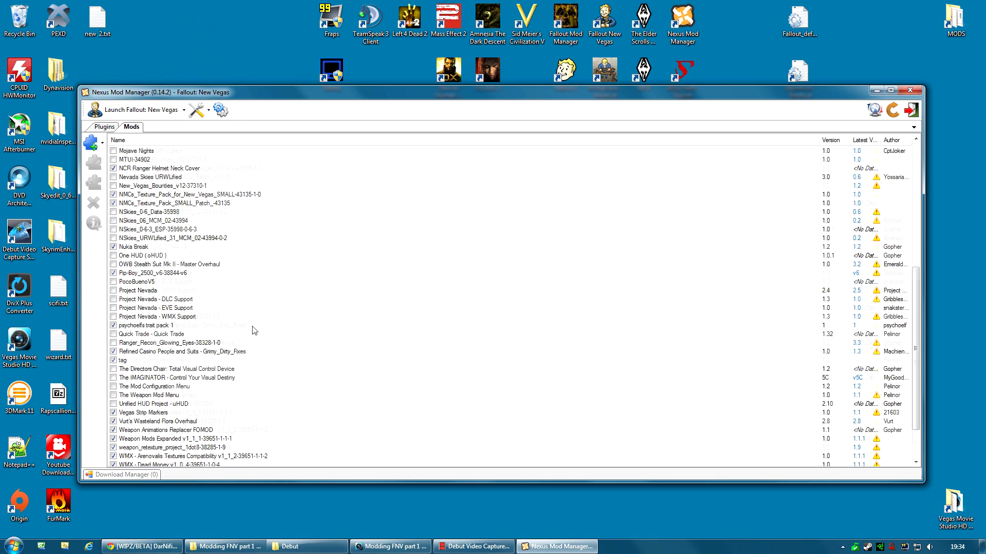
scroll(238, 357, up, 11)
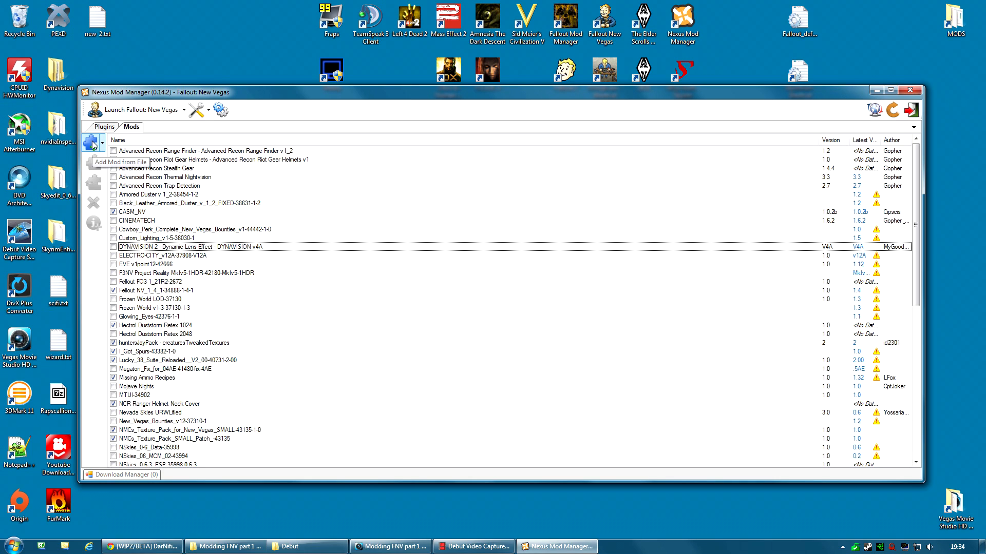
Step: Add DUINVv04.7z from the desktop to the Fallout: New Vegas mod list and activate the DUINVv04 mod
click(92, 144)
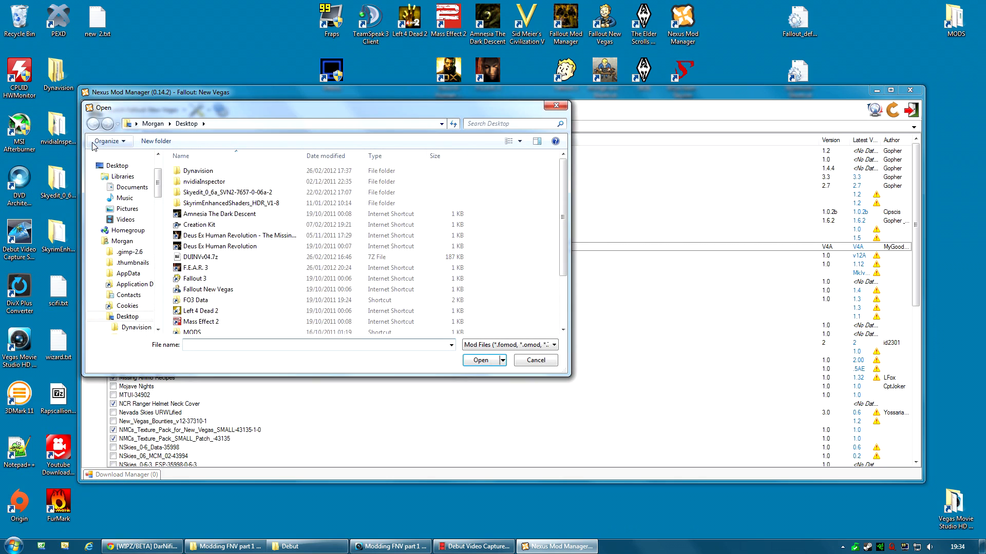
drag(566, 198, 566, 215)
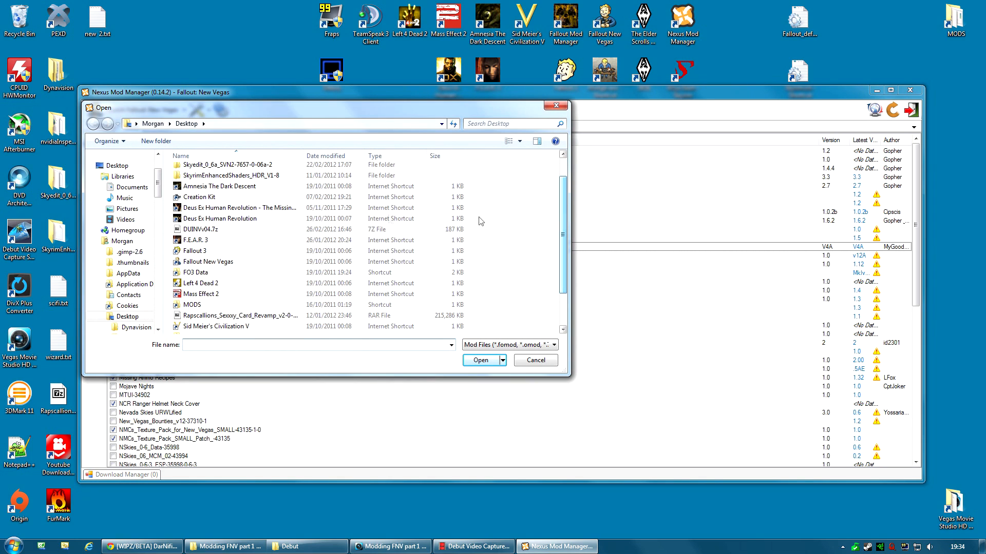
click(198, 232)
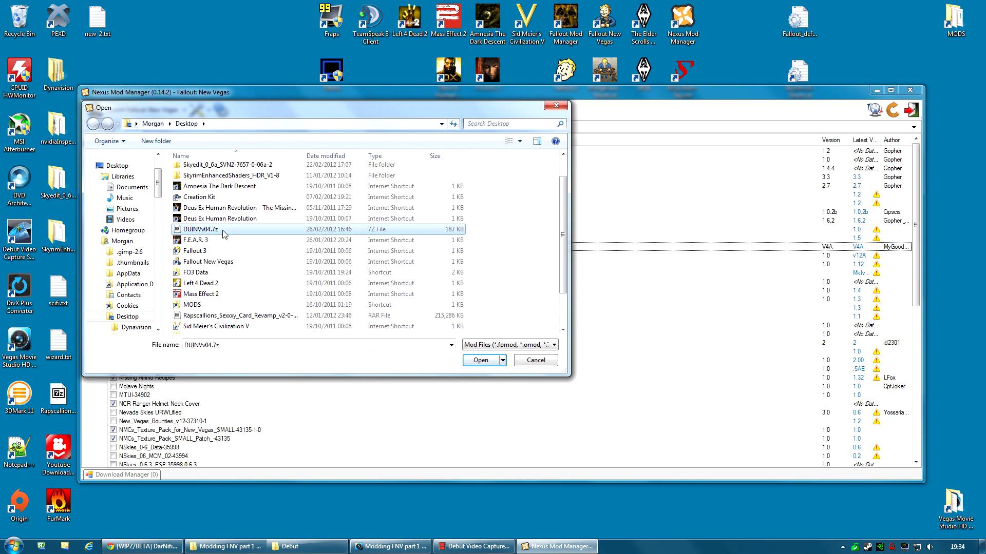
click(479, 360)
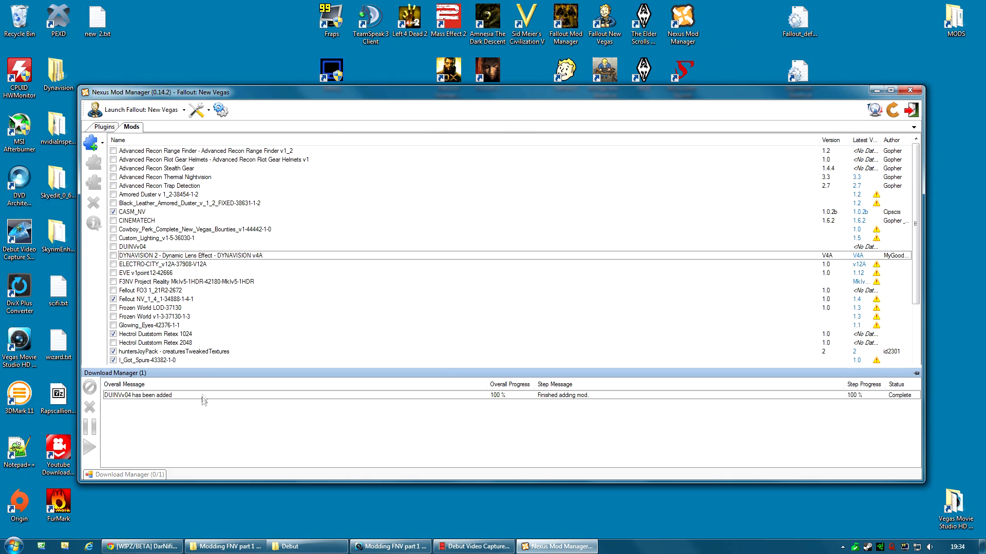
click(144, 250)
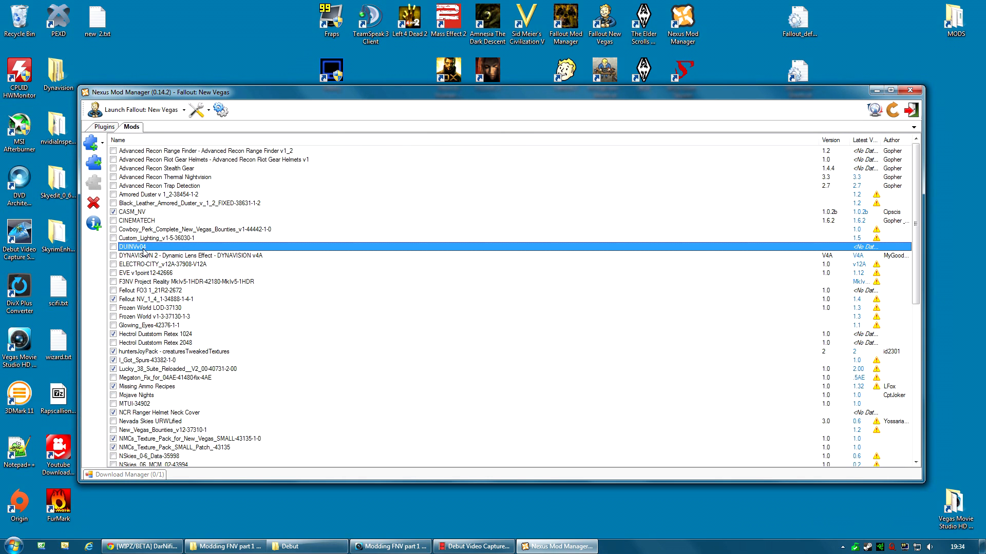
click(96, 170)
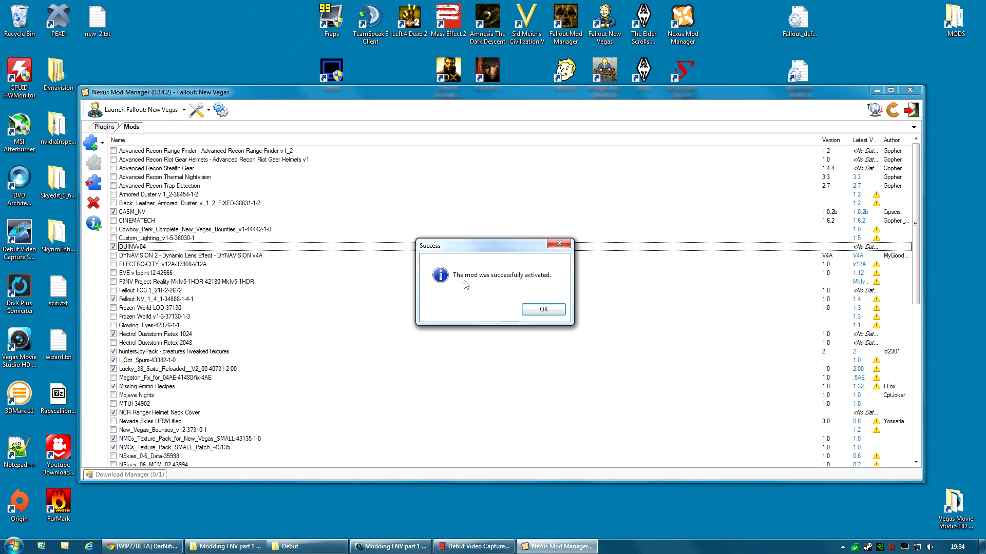
click(541, 313)
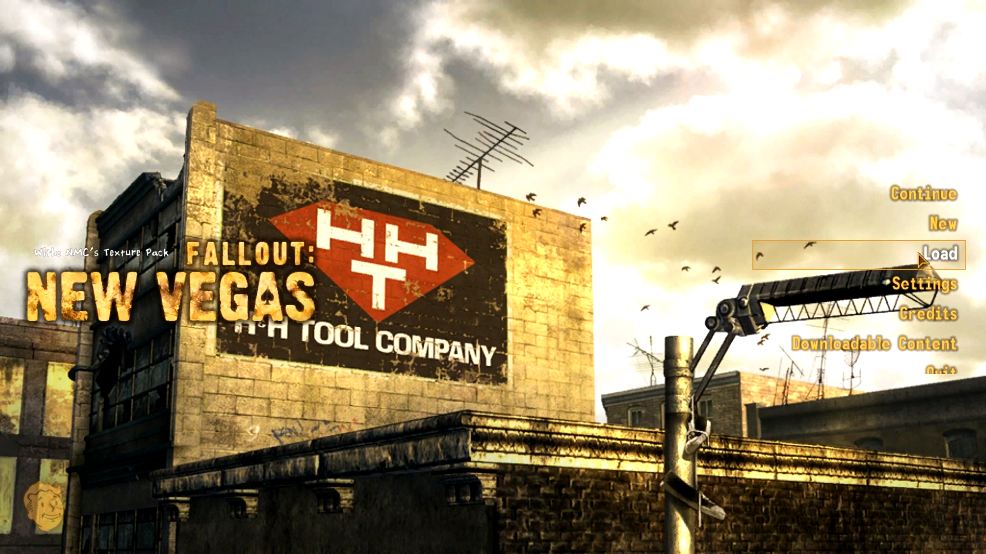
Step: In Fallout: New Vegas, load save #3770, Profile 1 Save 19, and accept continuing despite the missing content
click(938, 262)
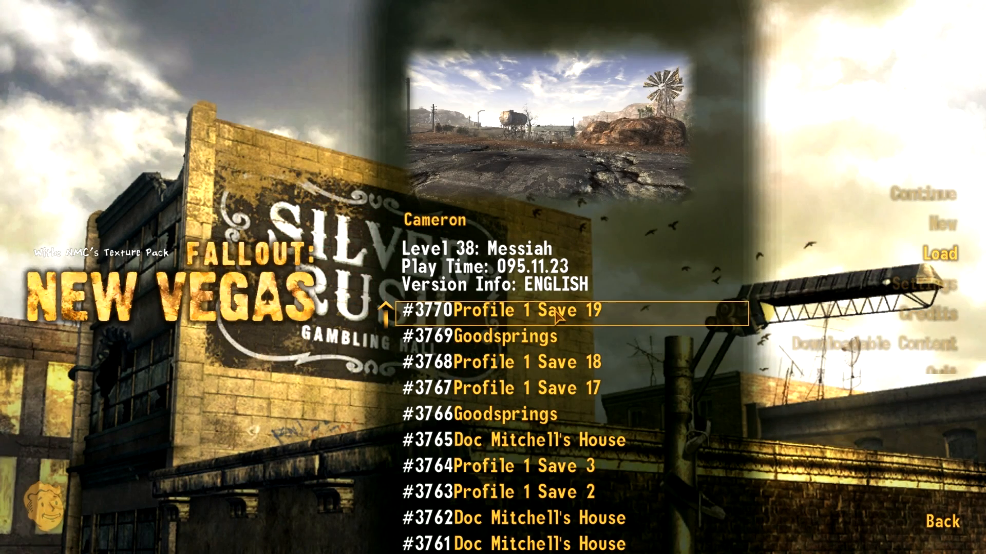
click(557, 316)
click(558, 340)
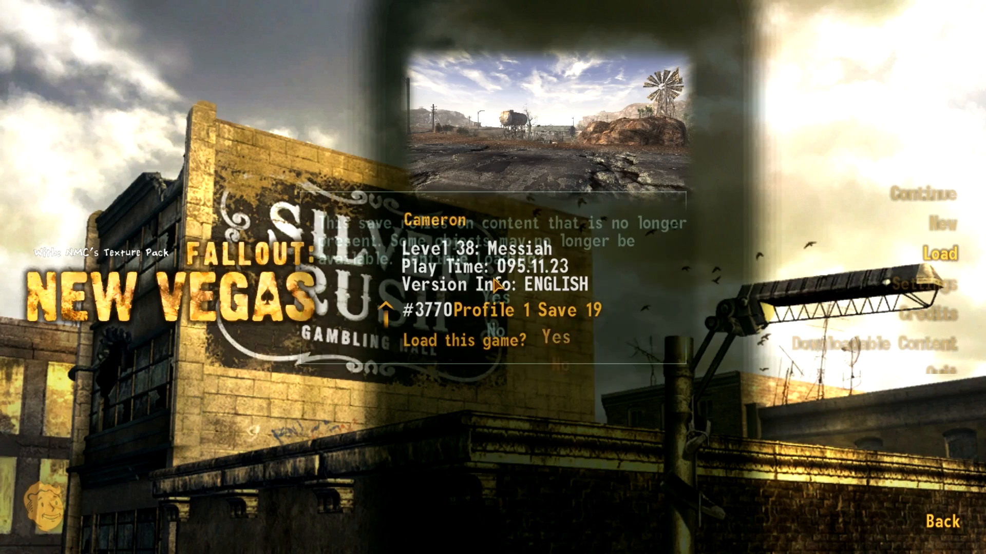
click(496, 296)
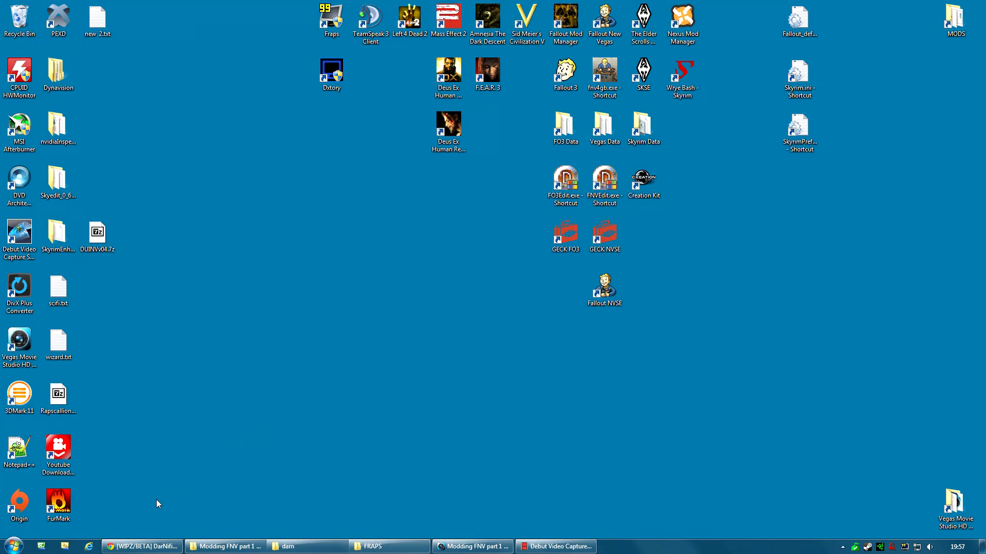
Step: Copy the complete [Fonts] block from the Install section of the DarNified UI NV forum post and minimize the browser
click(141, 546)
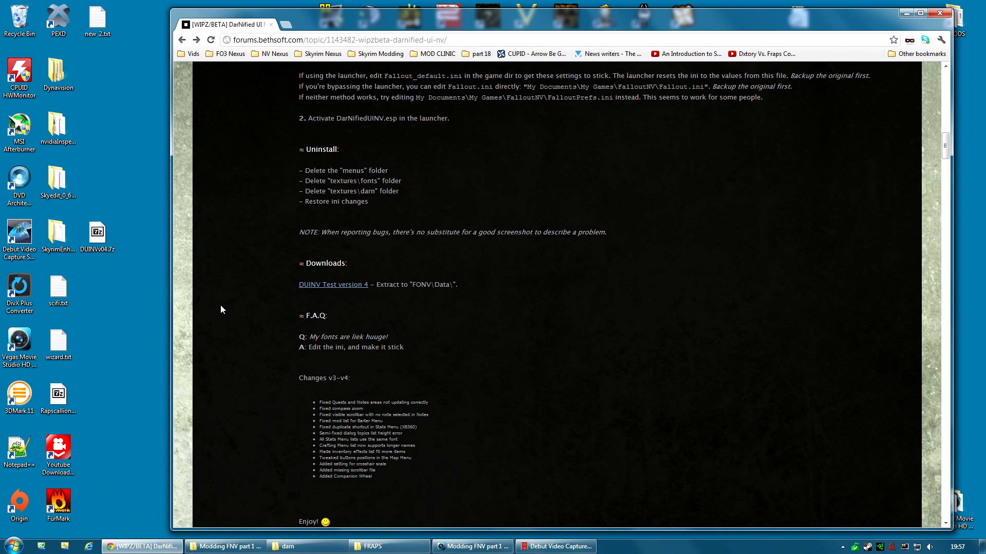
scroll(244, 297, up, 7)
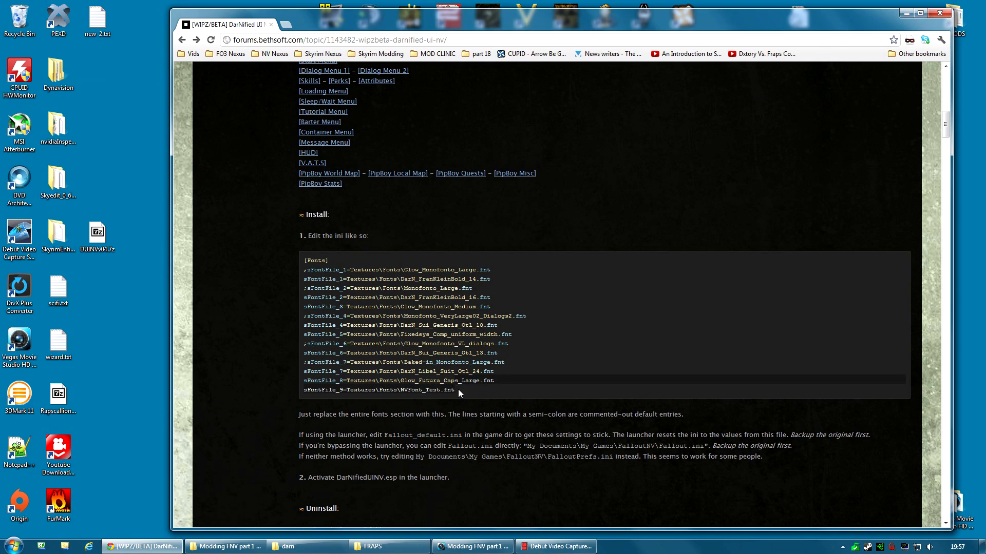
drag(455, 393, 306, 261)
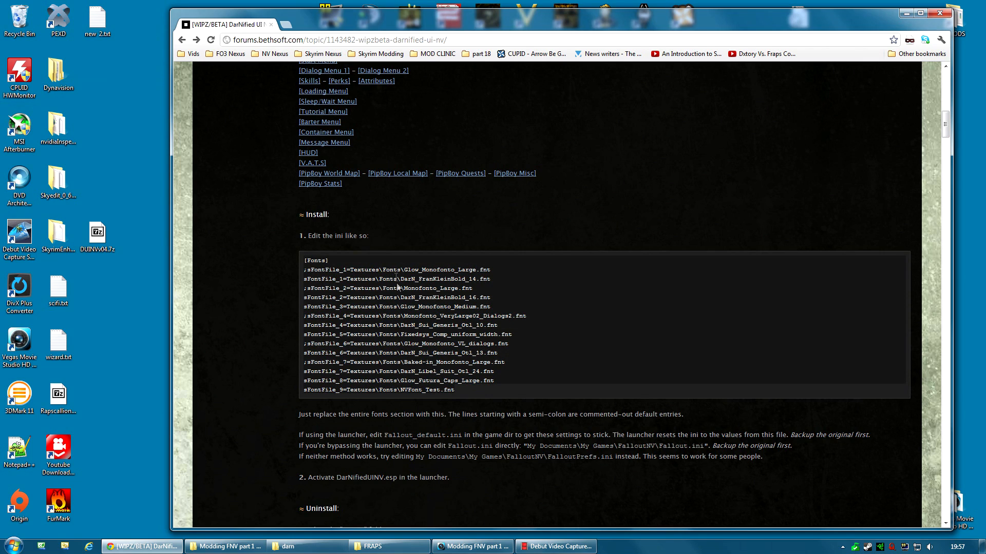
right_click(388, 297)
click(395, 306)
click(903, 15)
Step: Go up from the Vegas Data folder to the fallout new vegas folder and open Fallout_default.ini for editing in Notepad
double_click(605, 130)
click(724, 25)
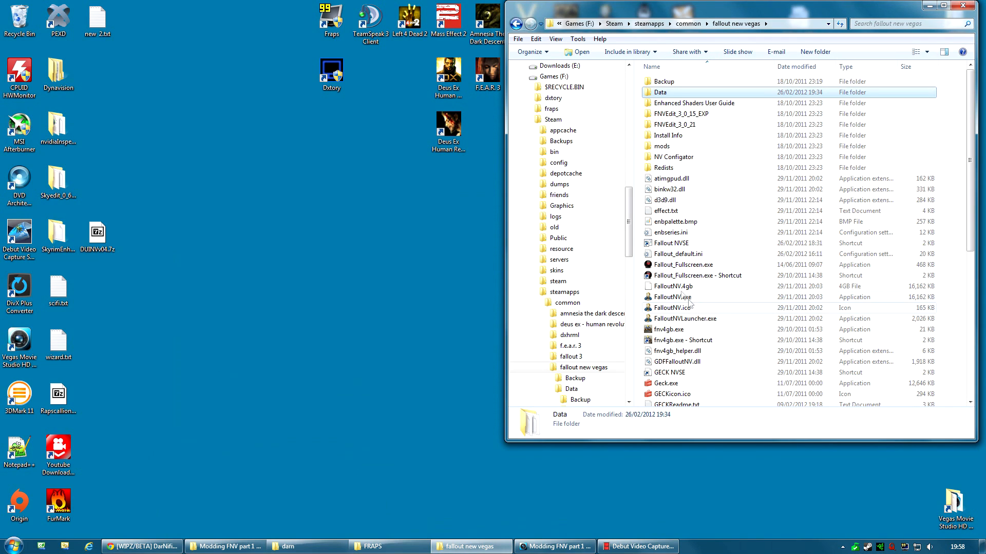
mouse_move(688, 303)
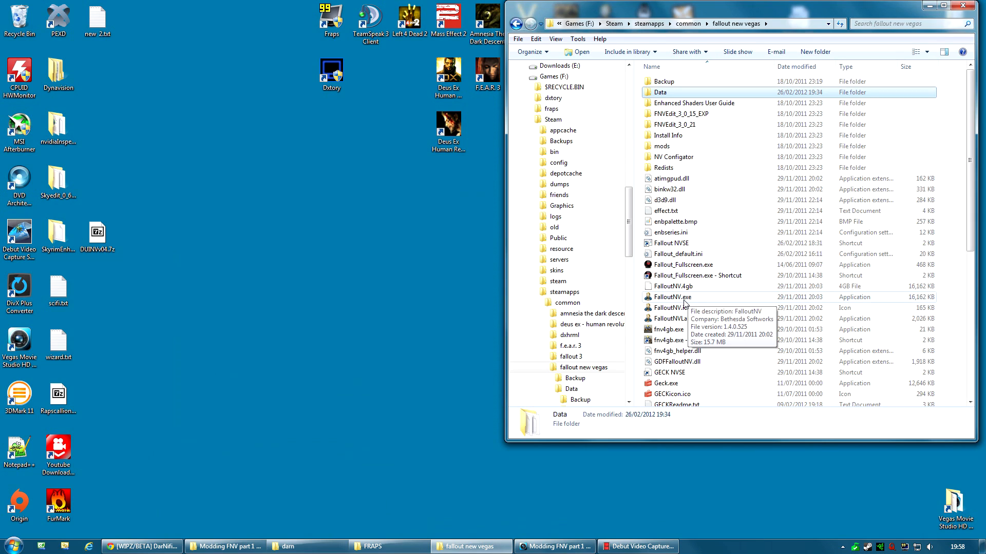
click(689, 255)
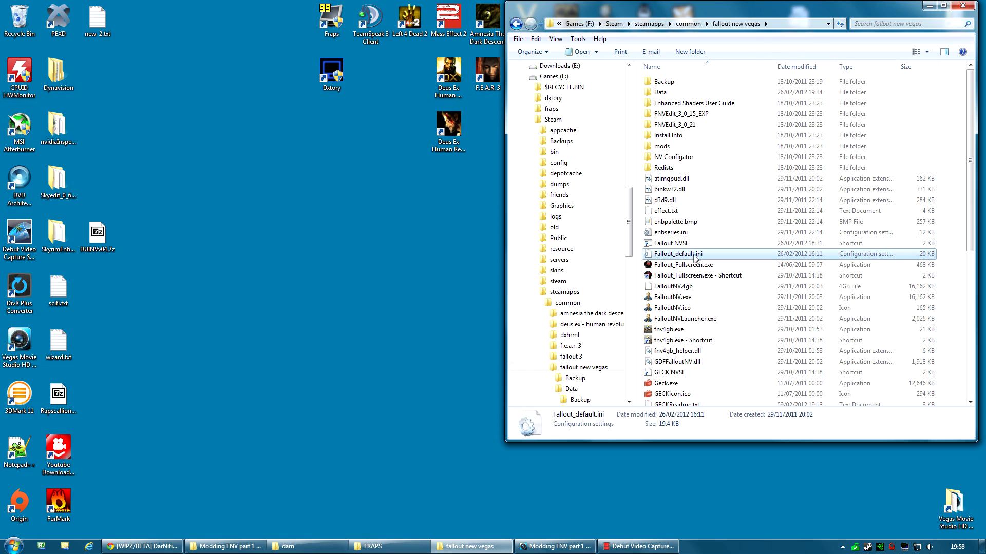
right_click(689, 257)
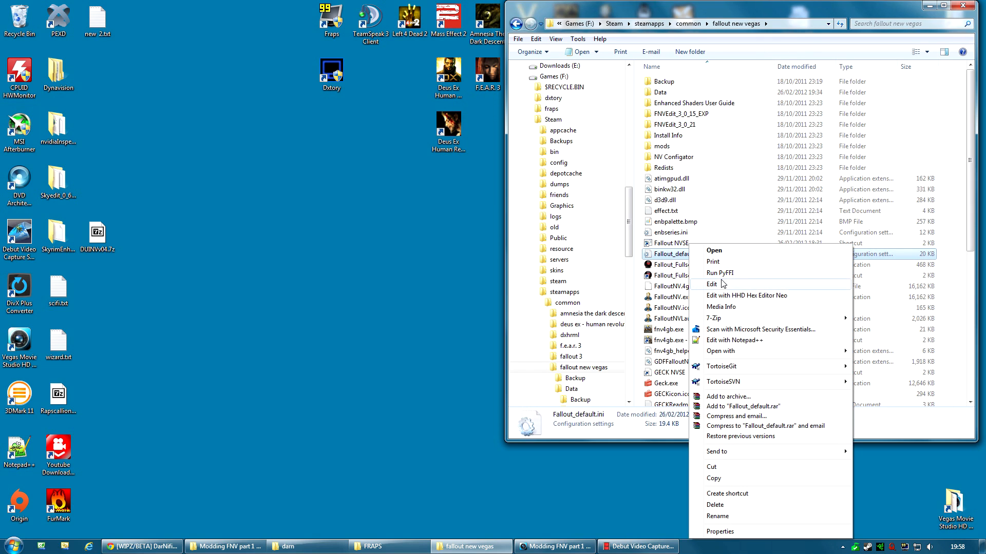
click(713, 284)
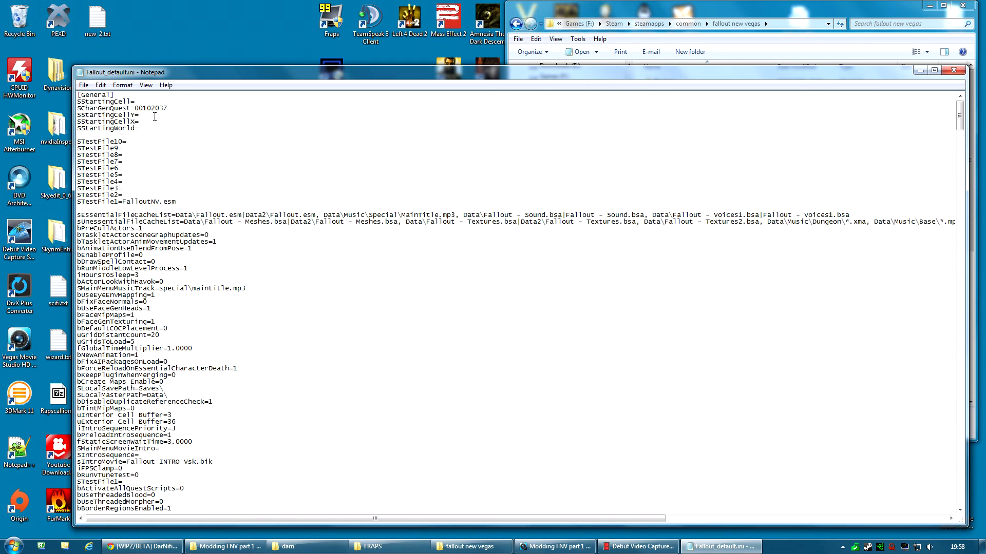
Step: Search Fallout_default.ini for "fonts" and replace the entire [Fonts] section with the block copied from the forum post
click(100, 85)
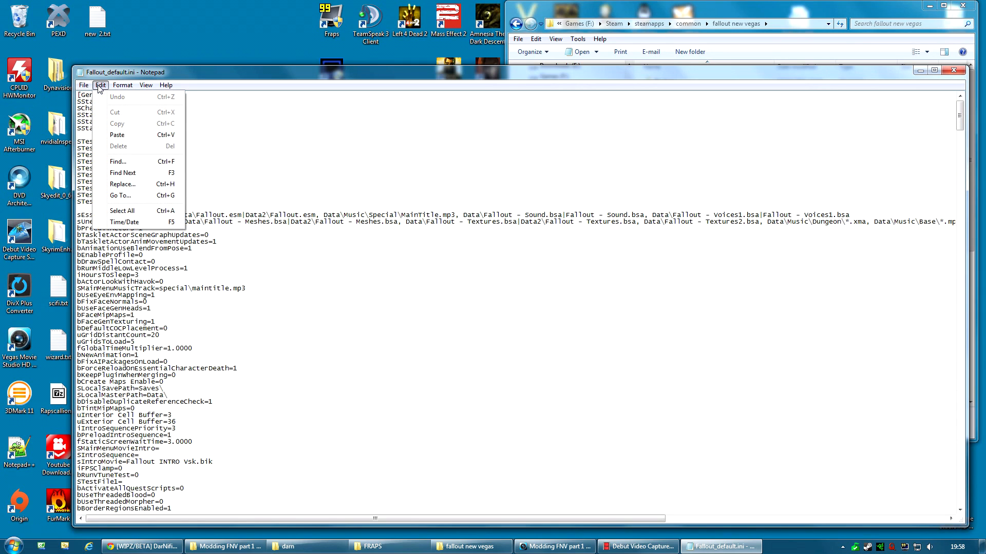
click(154, 162)
text(fonts)
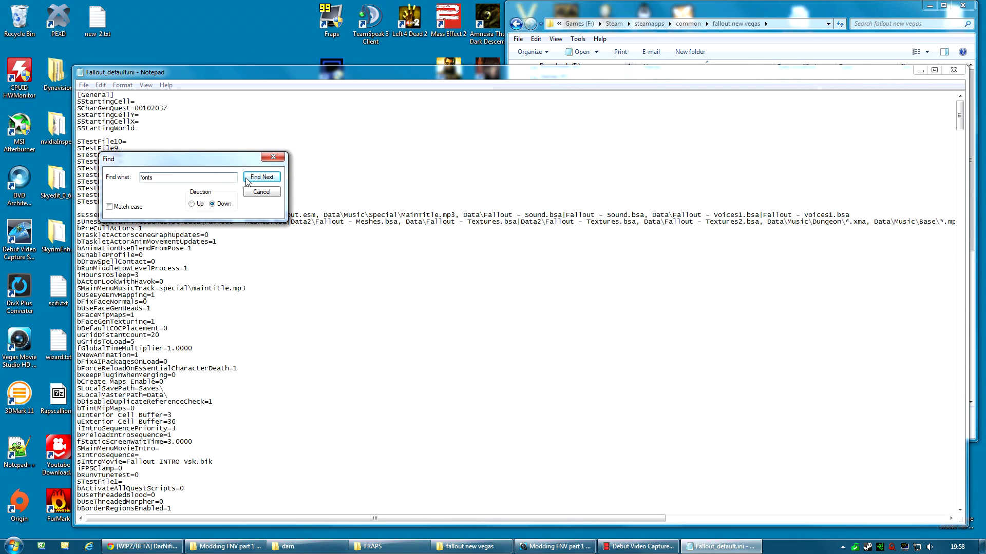
click(247, 181)
click(266, 157)
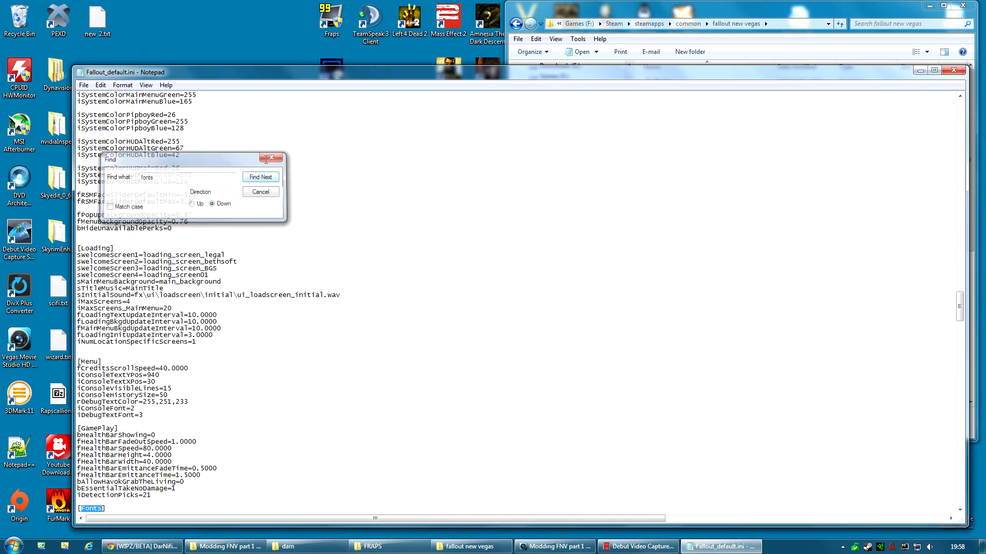
scroll(264, 272, down, 11)
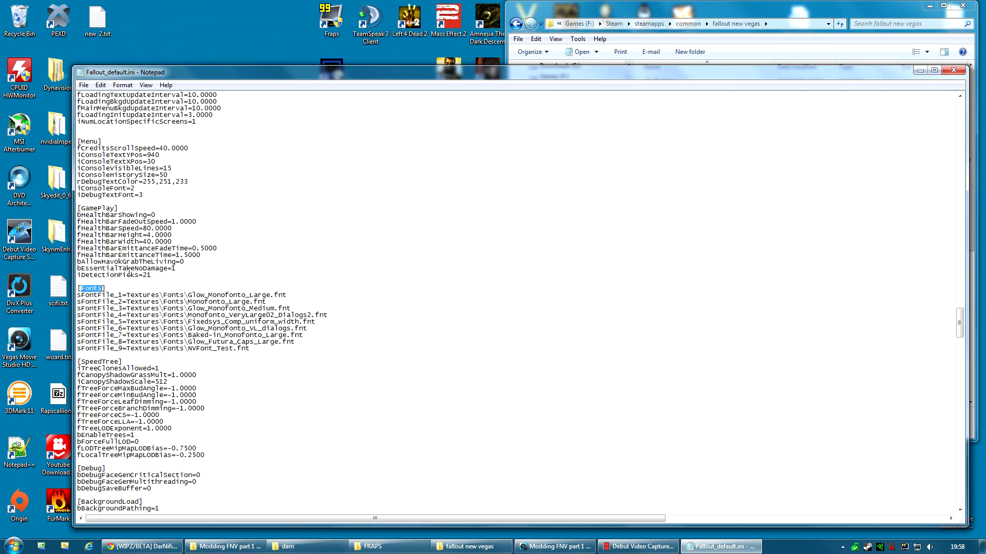
click(253, 349)
drag(253, 350, 79, 289)
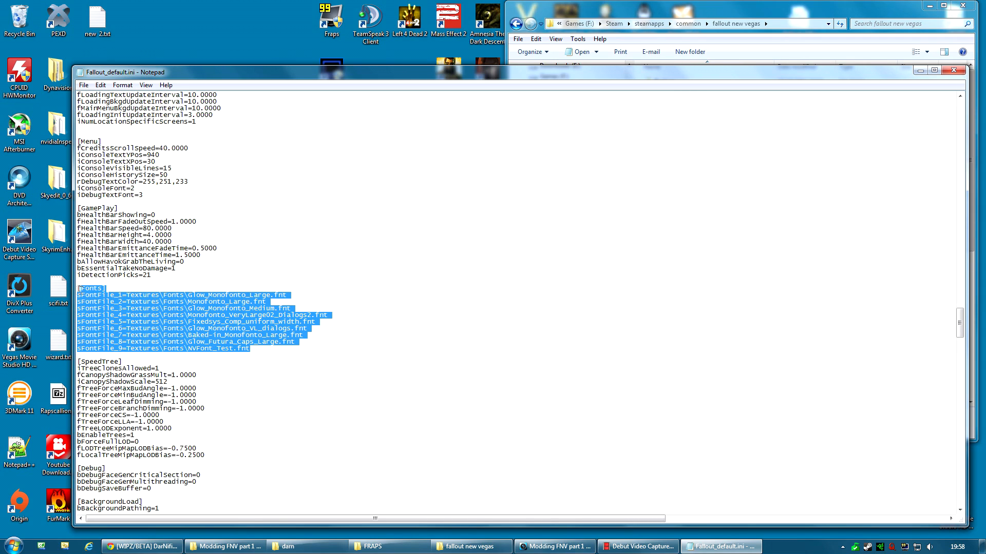
right_click(127, 311)
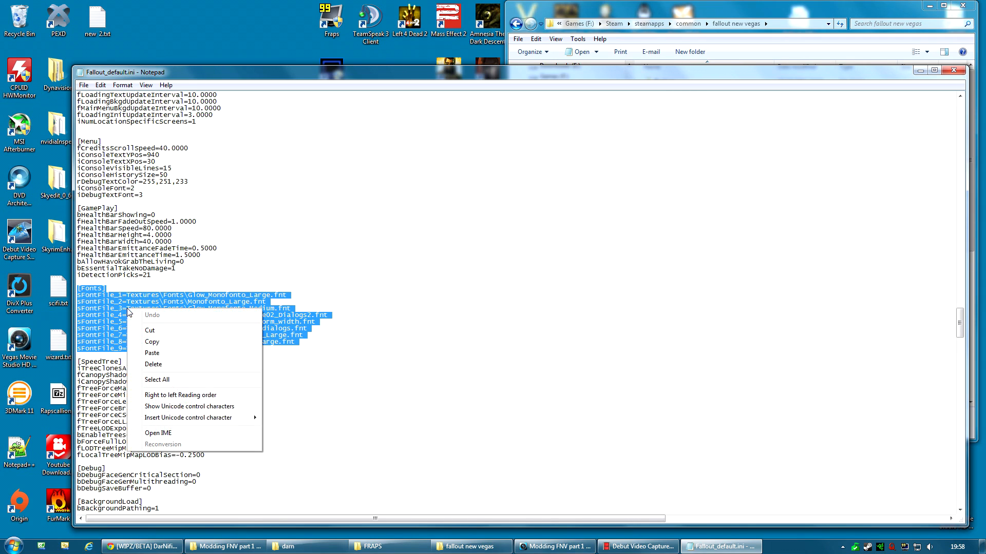
click(152, 353)
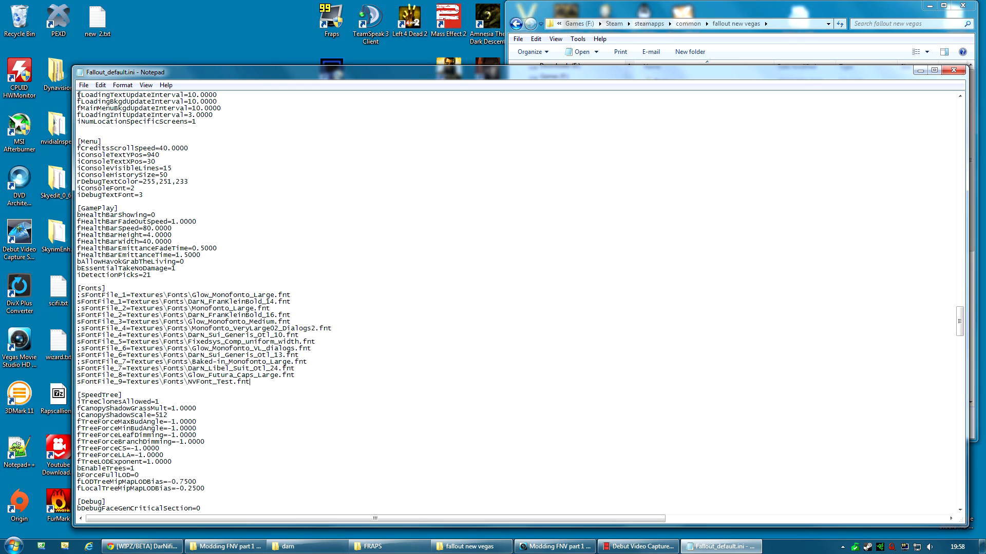
Step: Save Fallout_default.ini, then close the file and the fallout new vegas folder
click(82, 85)
click(99, 117)
click(956, 72)
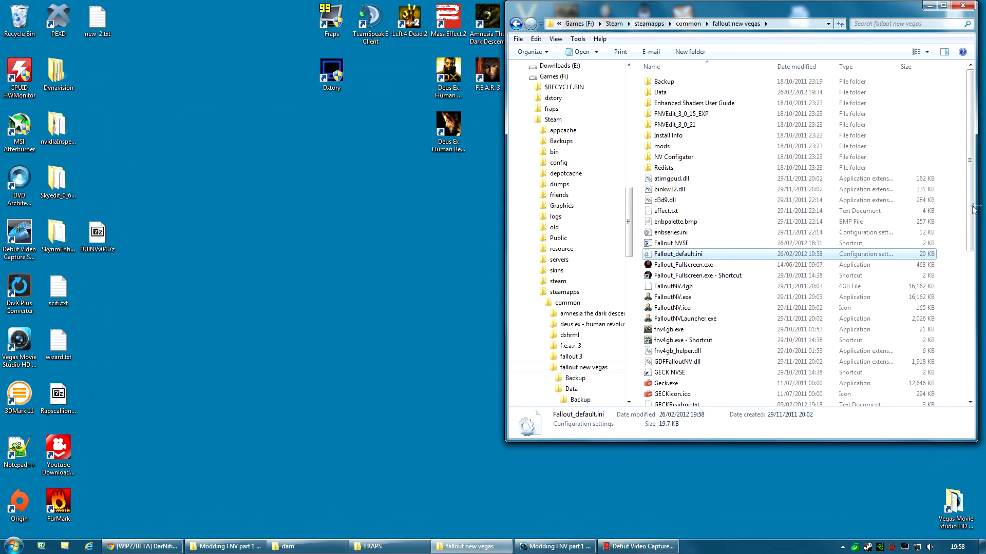
click(962, 5)
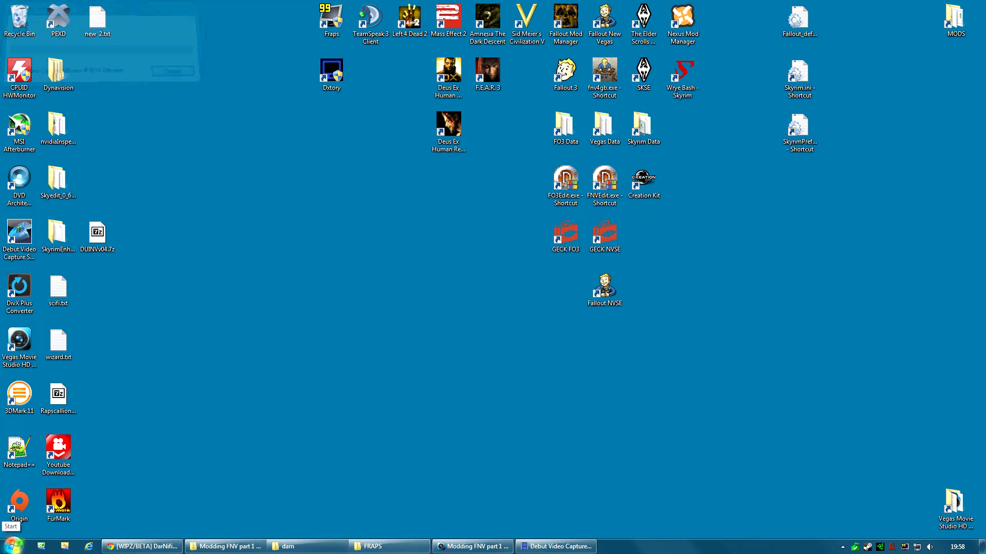
Step: Open Fallout.ini from the My Games\FalloutNV folder in Documents for editing in Notepad
click(13, 546)
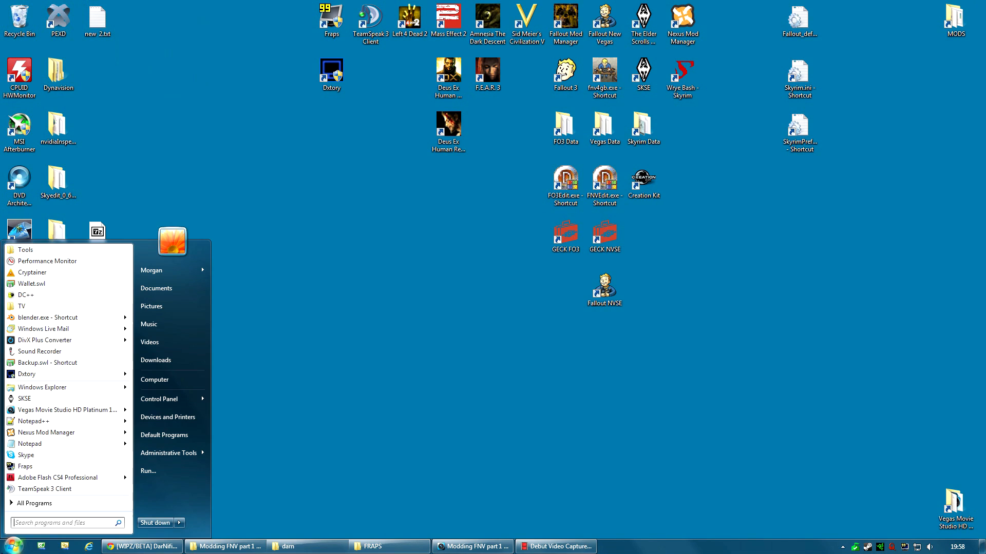
click(156, 288)
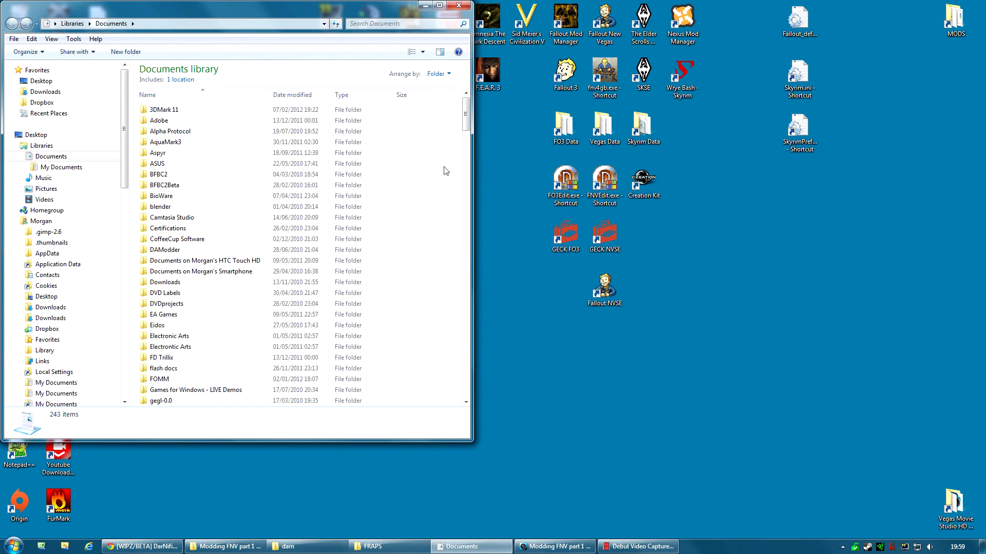
scroll(466, 230, down, 3)
scroll(466, 230, down, 6)
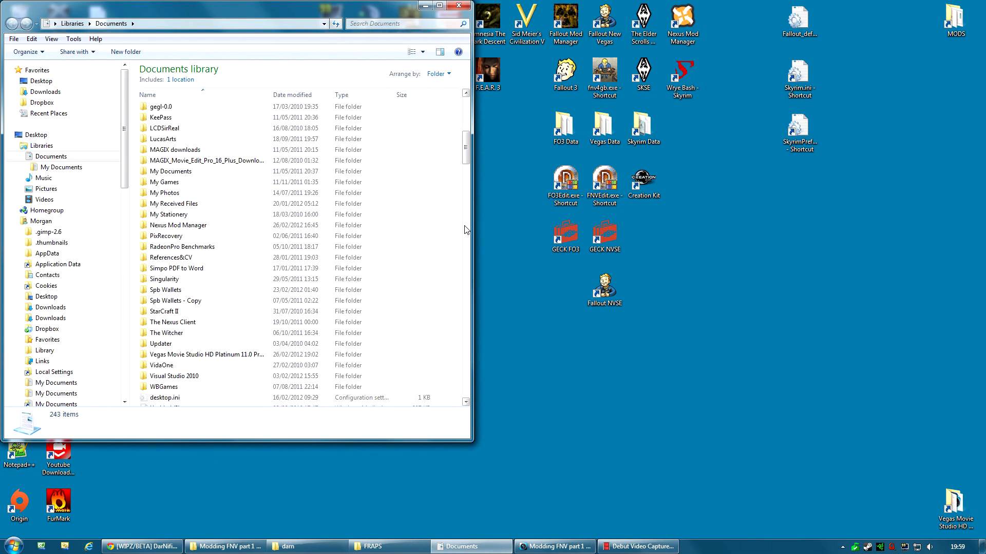
double_click(190, 184)
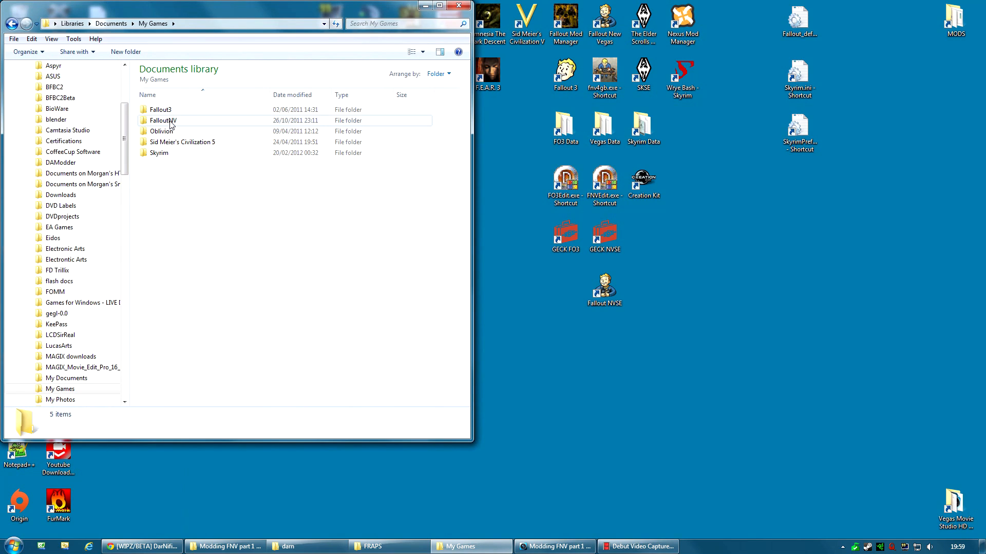
double_click(163, 120)
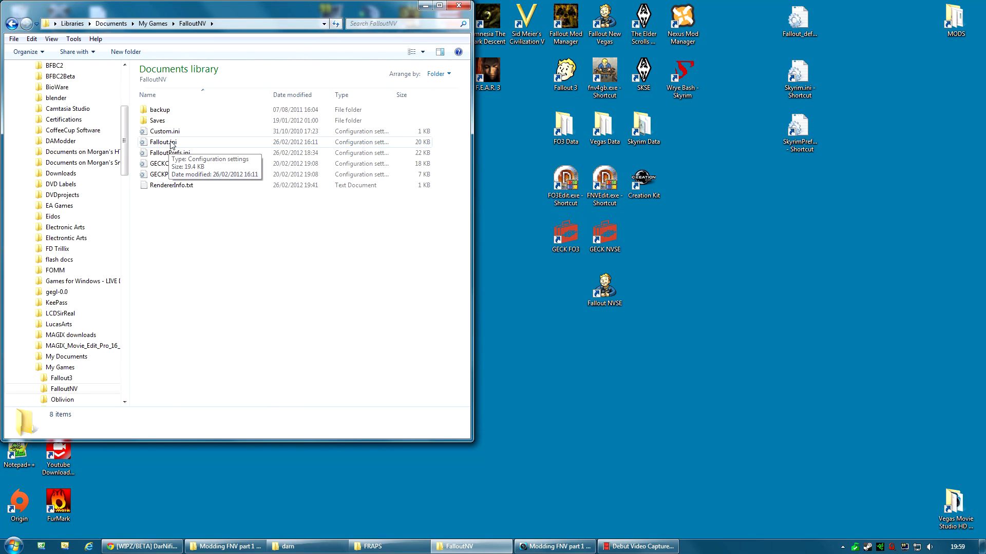
right_click(173, 145)
click(193, 184)
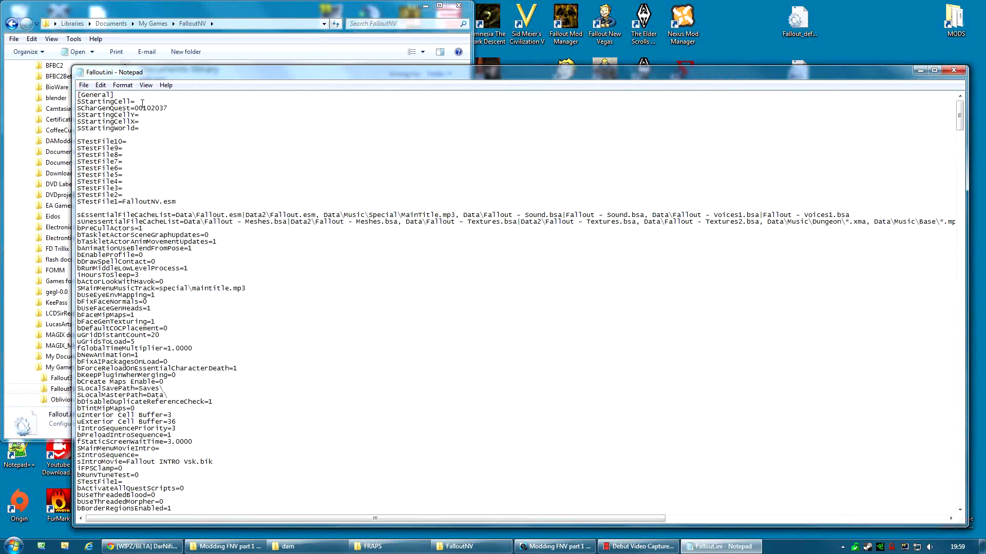
Step: Find "fonts" in Fallout.ini and replace the entire [Fonts] section with the copied DarN font block
click(105, 86)
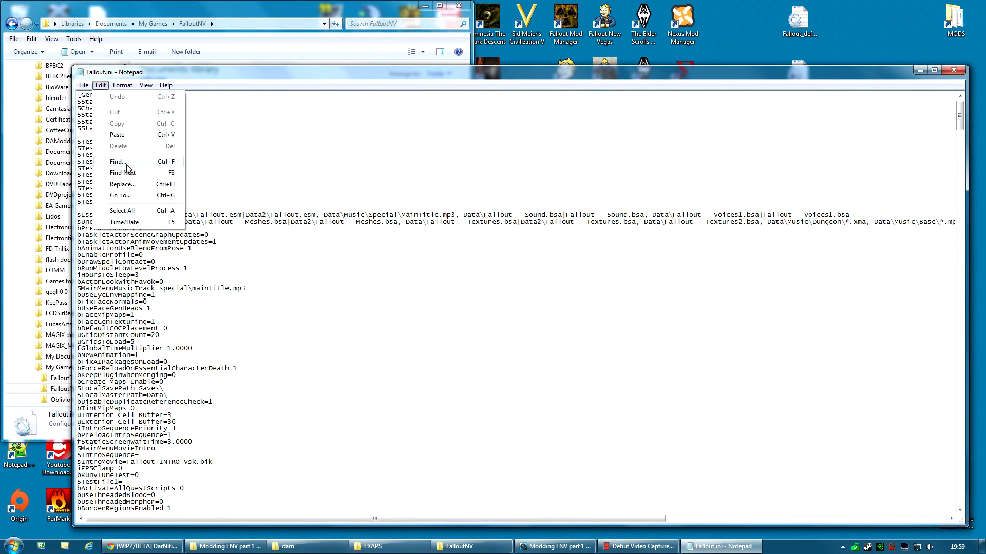
click(132, 163)
text(font)
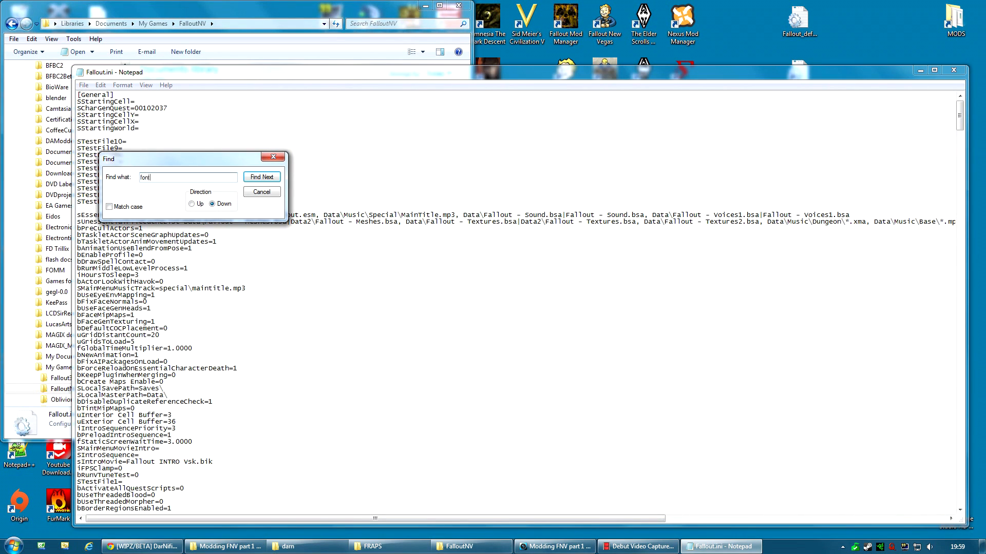
click(262, 176)
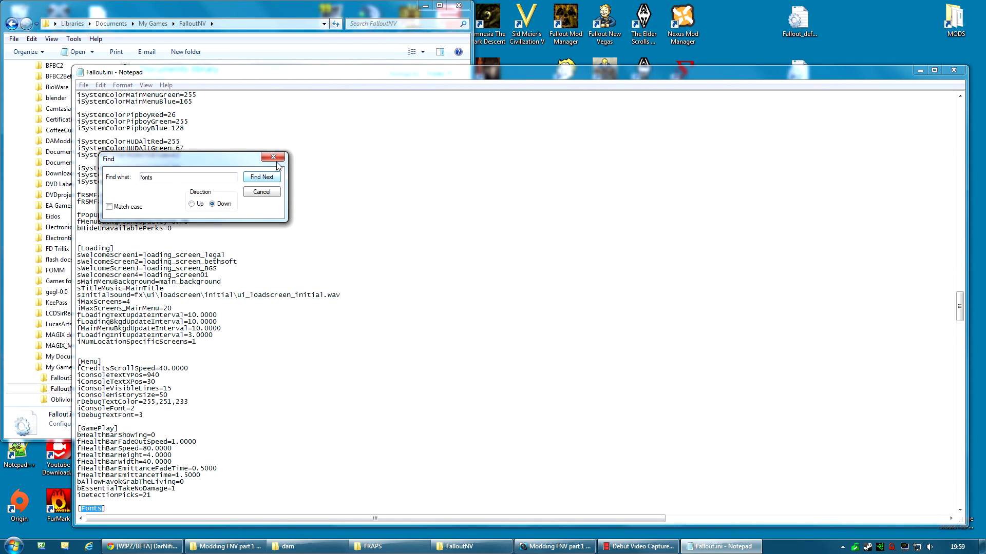
click(273, 157)
scroll(300, 320, down, 4)
scroll(299, 320, down, 3)
drag(264, 432, 54, 369)
right_click(135, 385)
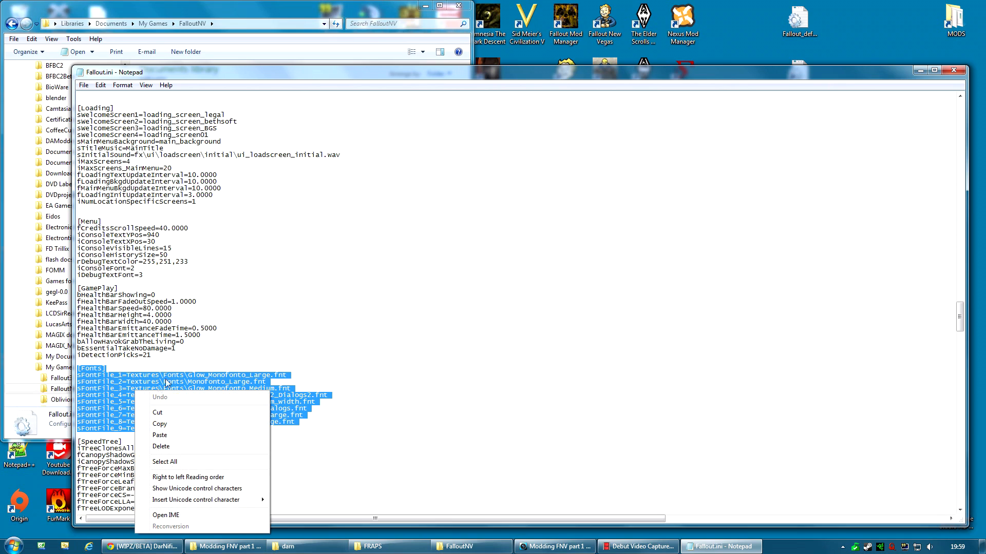
click(166, 434)
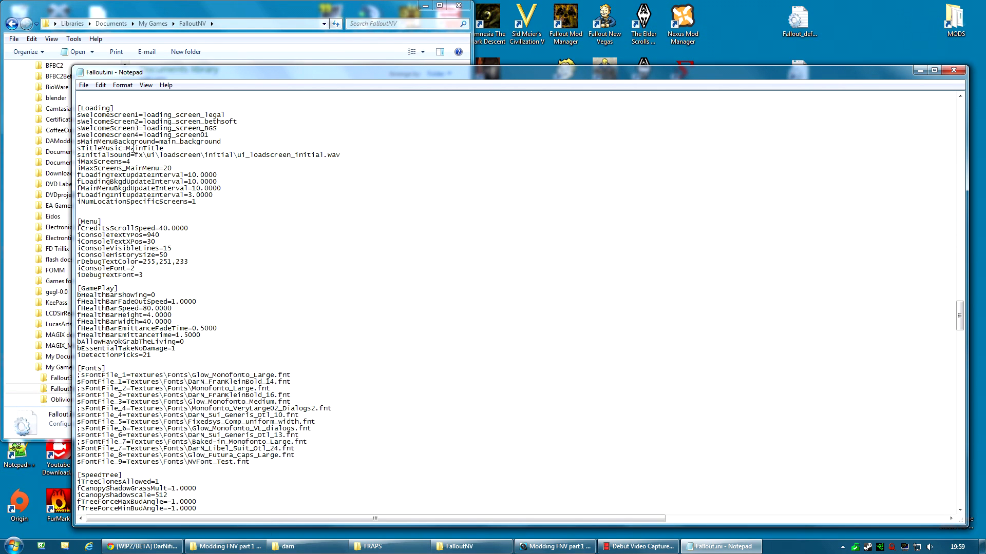
Step: Save the edited Fallout.ini and close it
click(83, 85)
click(95, 119)
click(954, 70)
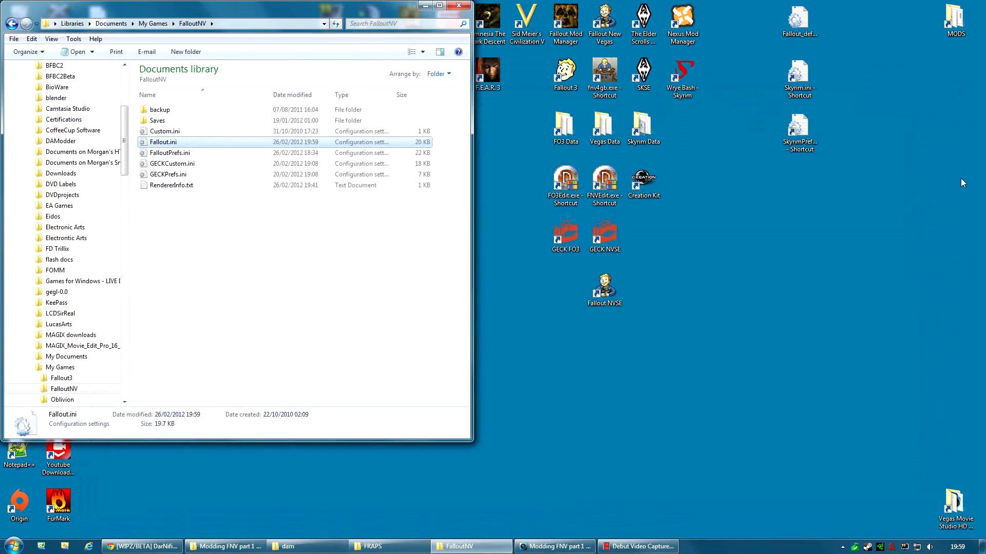
Step: Open FalloutPrefs.ini from the FalloutNV folder for editing and find its "fonts" section
right_click(172, 157)
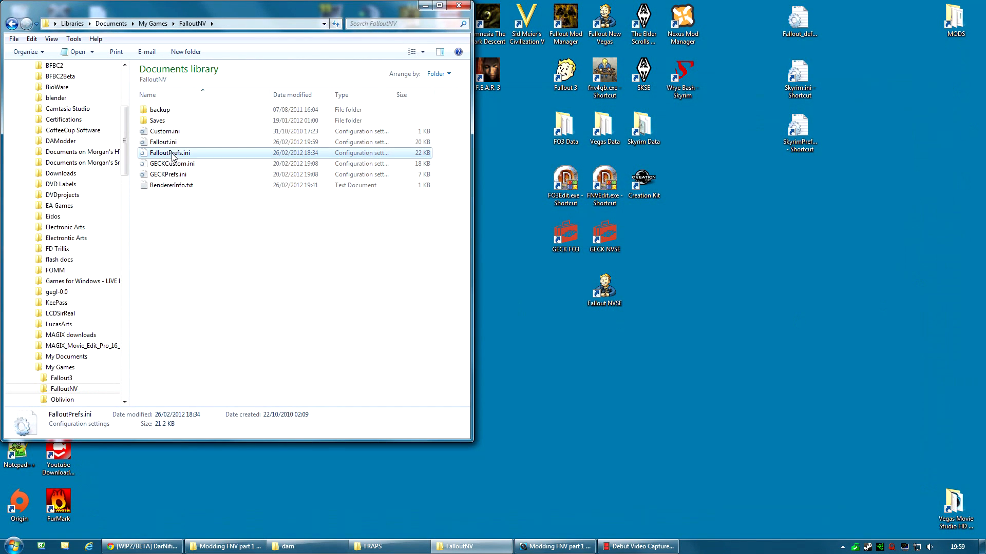
click(204, 195)
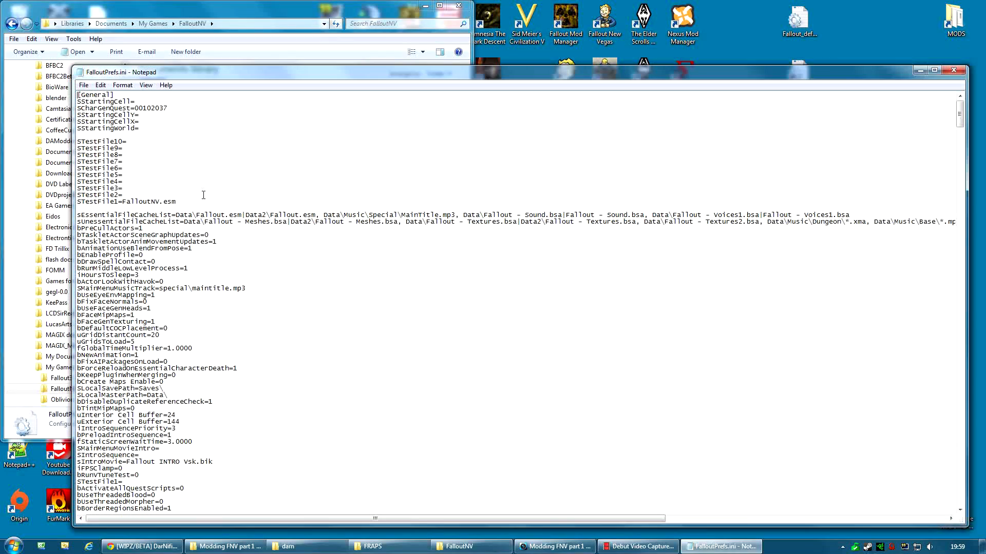
click(100, 85)
click(126, 161)
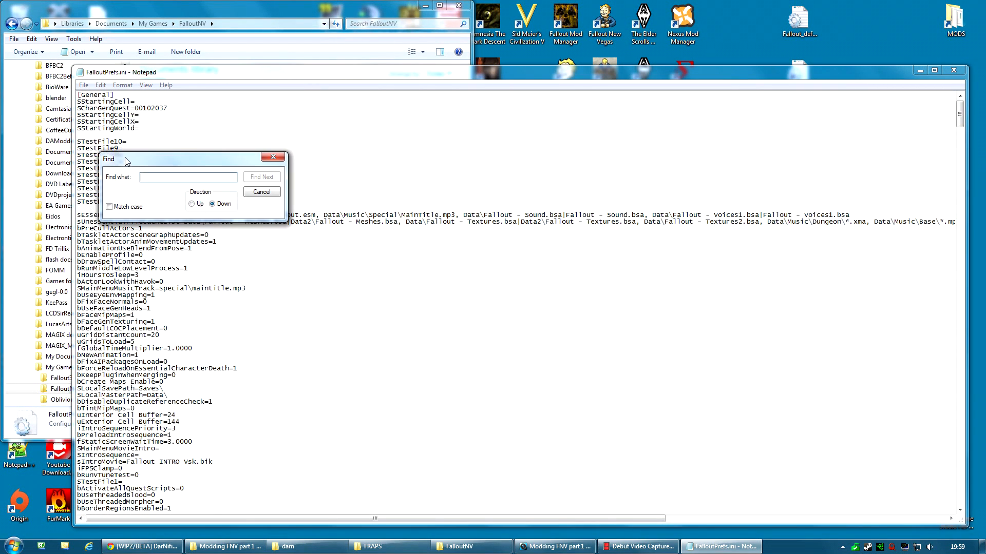
text(fonts)
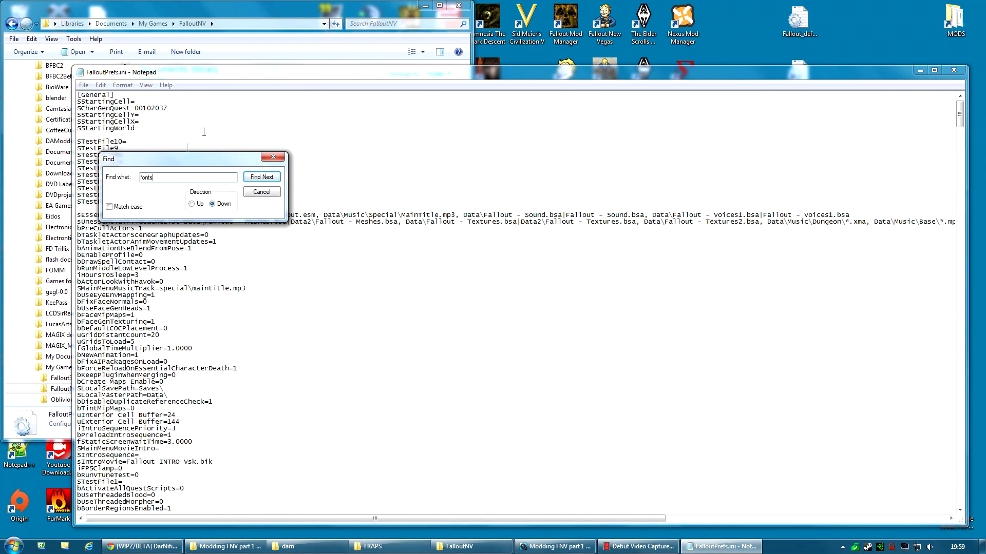
click(261, 176)
click(274, 157)
scroll(291, 296, down, 7)
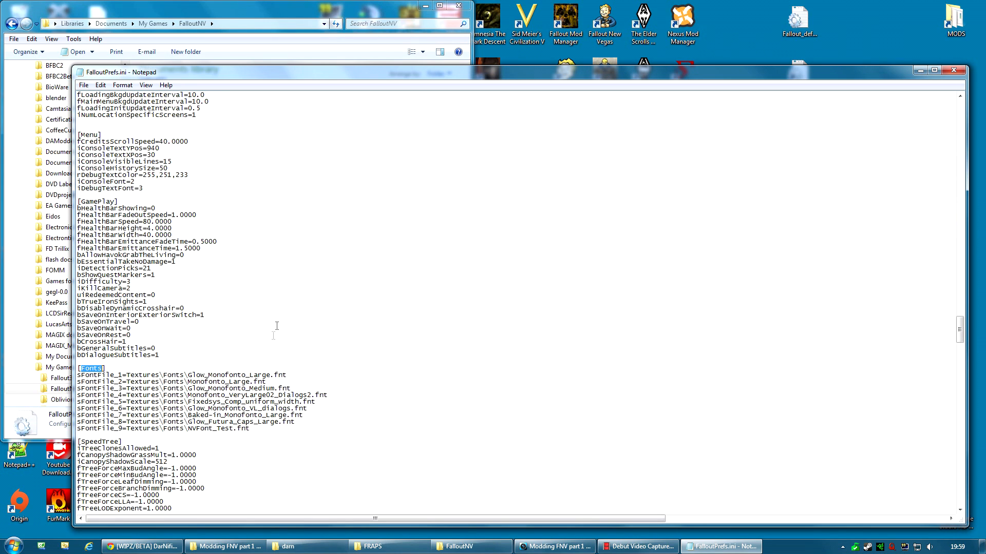
Step: Replace the whole [Fonts] section of FalloutPrefs.ini with the copied DarN font block
click(261, 433)
drag(262, 428, 65, 370)
right_click(122, 388)
click(153, 433)
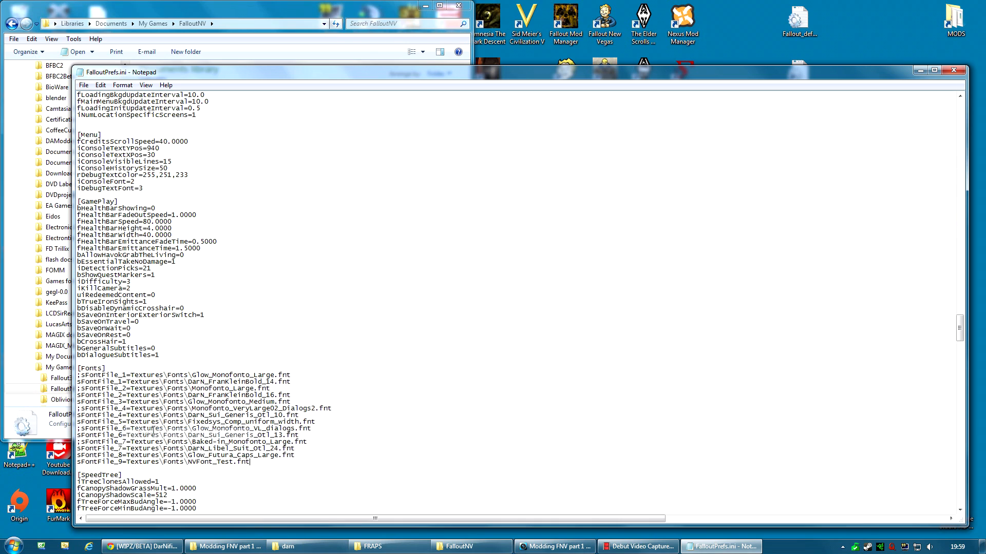
Step: Save FalloutPrefs.ini, then close the file and the FalloutNV folder
click(84, 85)
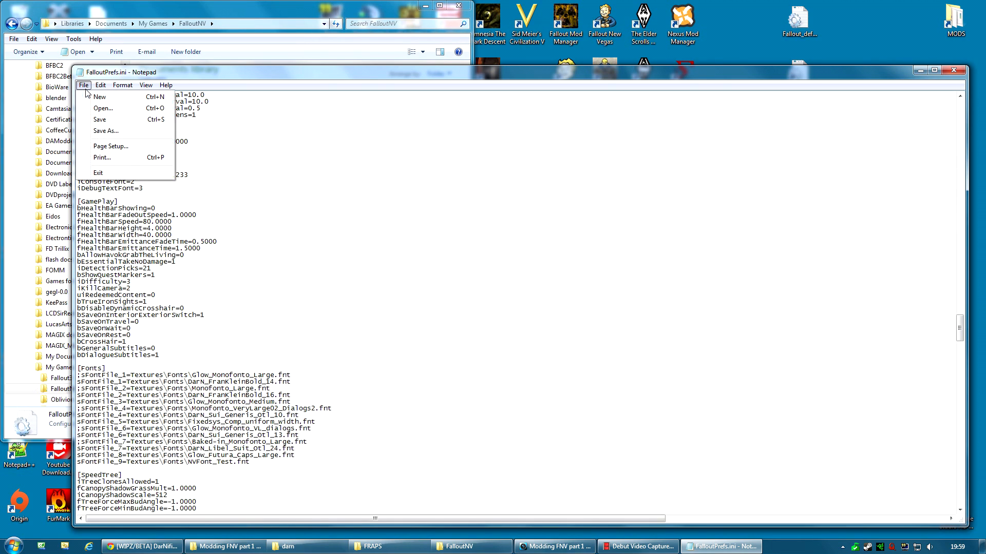
click(101, 118)
click(953, 70)
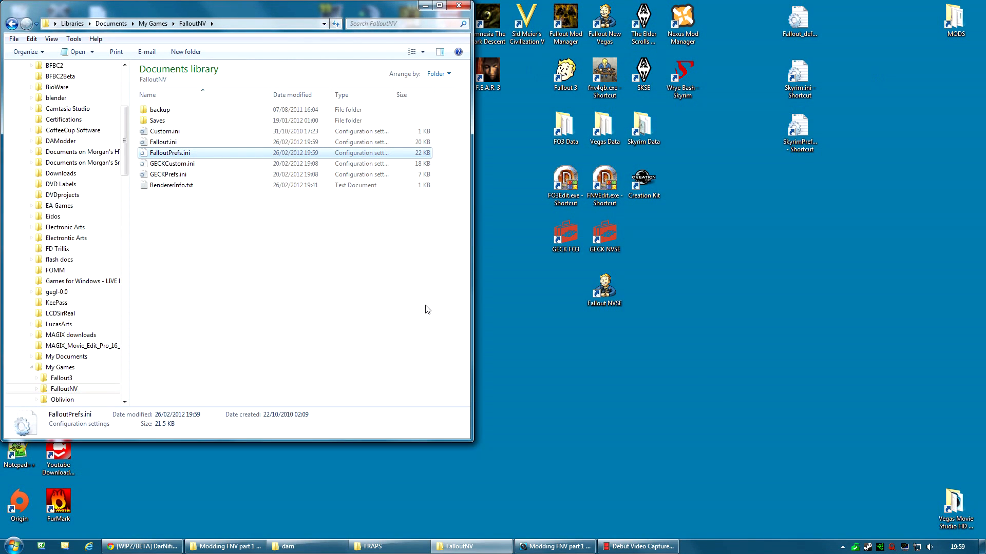
click(459, 5)
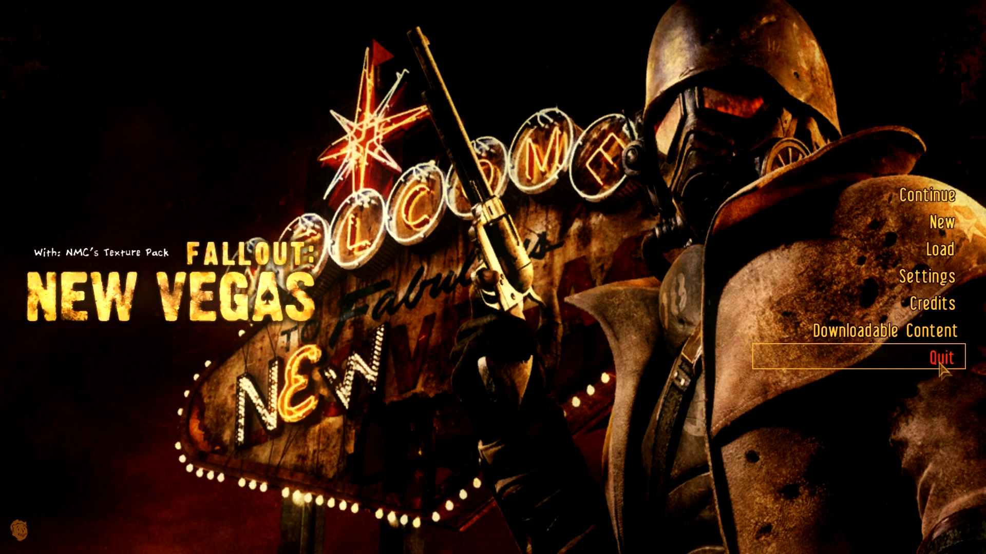
Step: Load the Goodsprings save 3769 in Fallout: New Vegas and continue loading despite the missing content
click(952, 251)
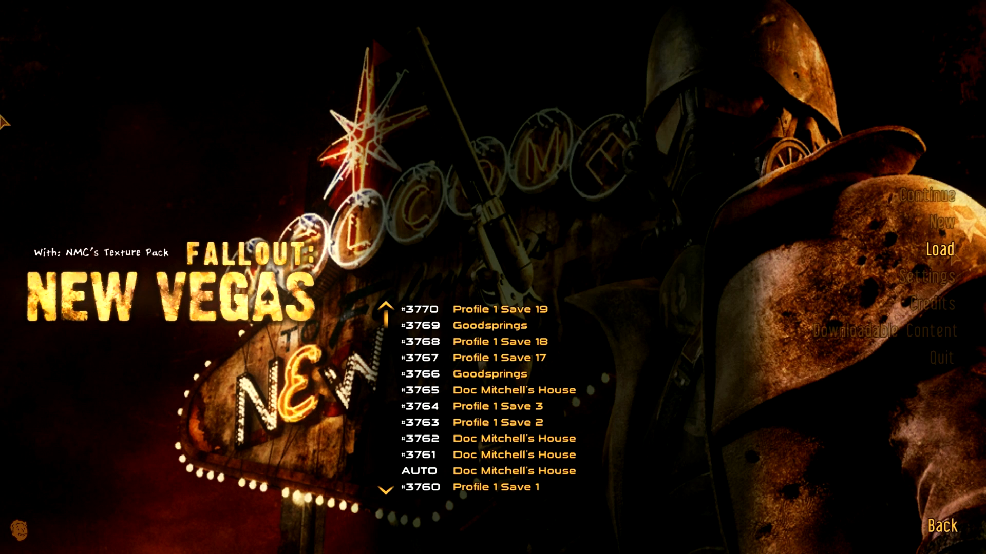
click(547, 330)
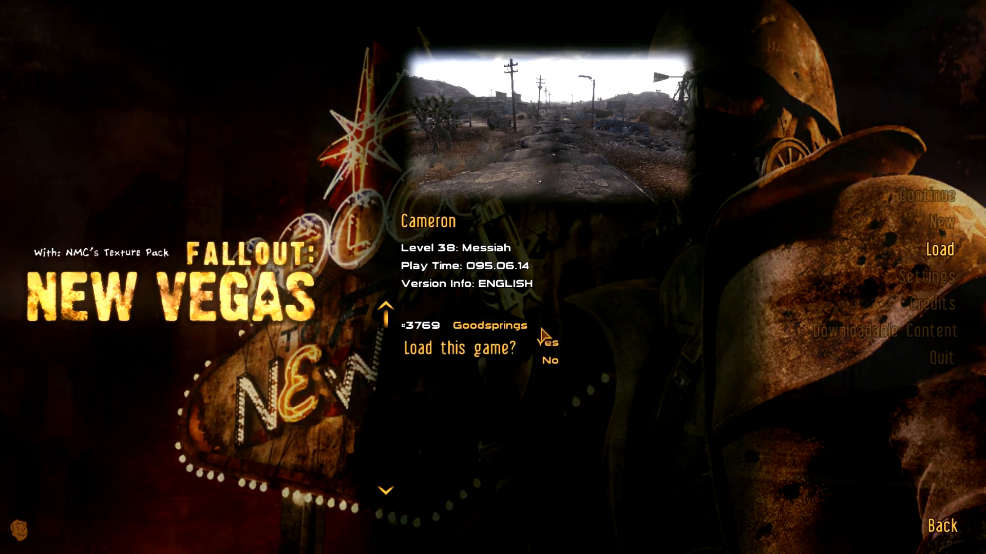
click(547, 342)
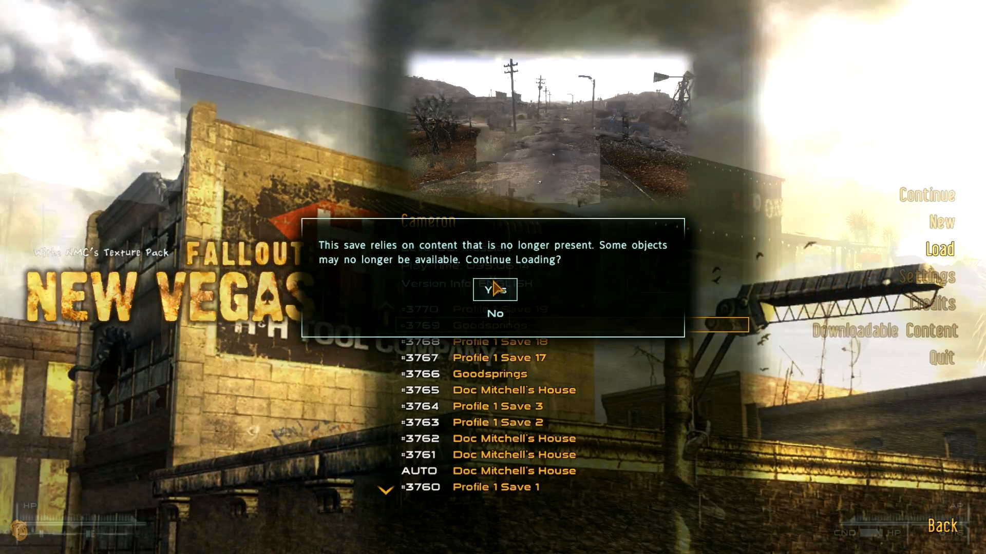
click(495, 289)
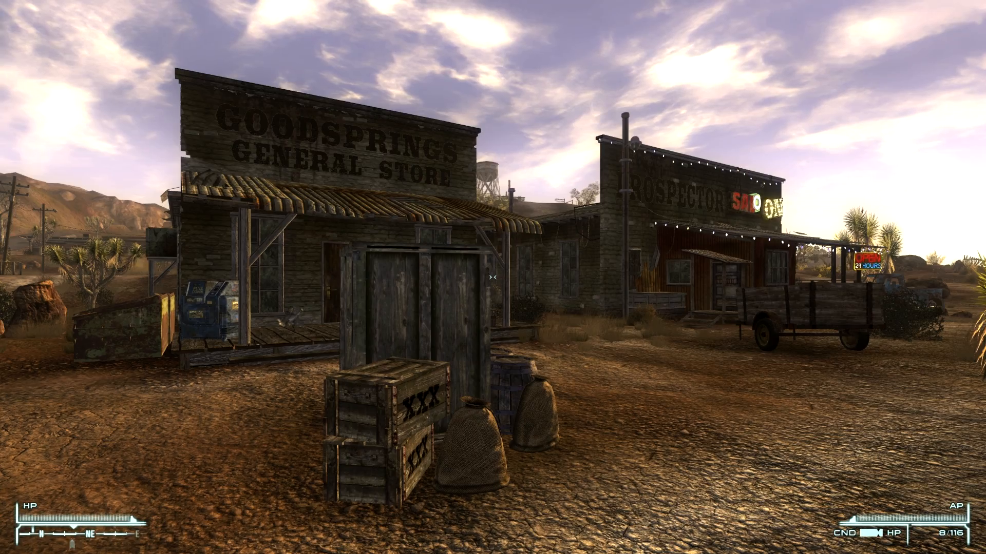
Step: Walk along the road through Goodsprings to examine the HP, compass, AP and ammo displays of the modded HUD
key(w)
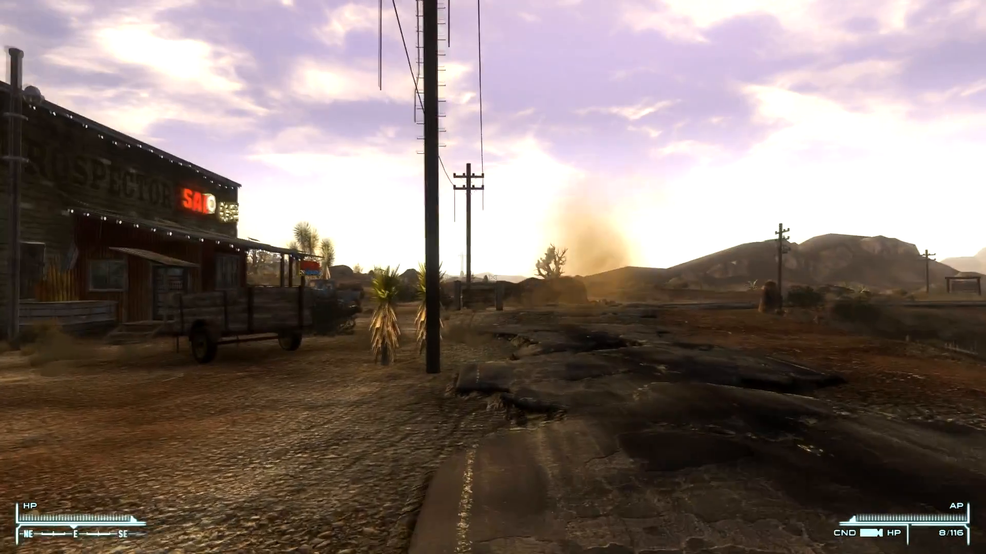
key(w)
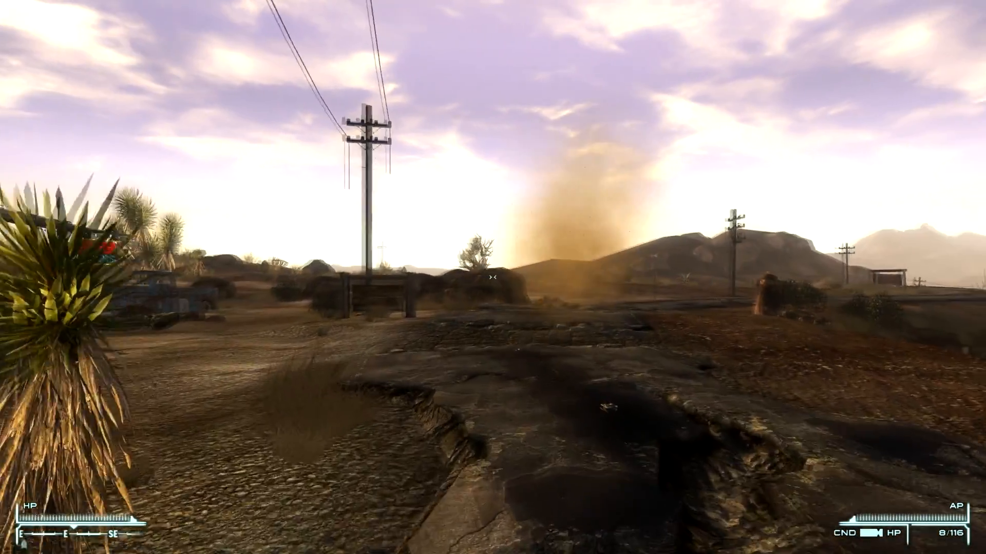
key(w)
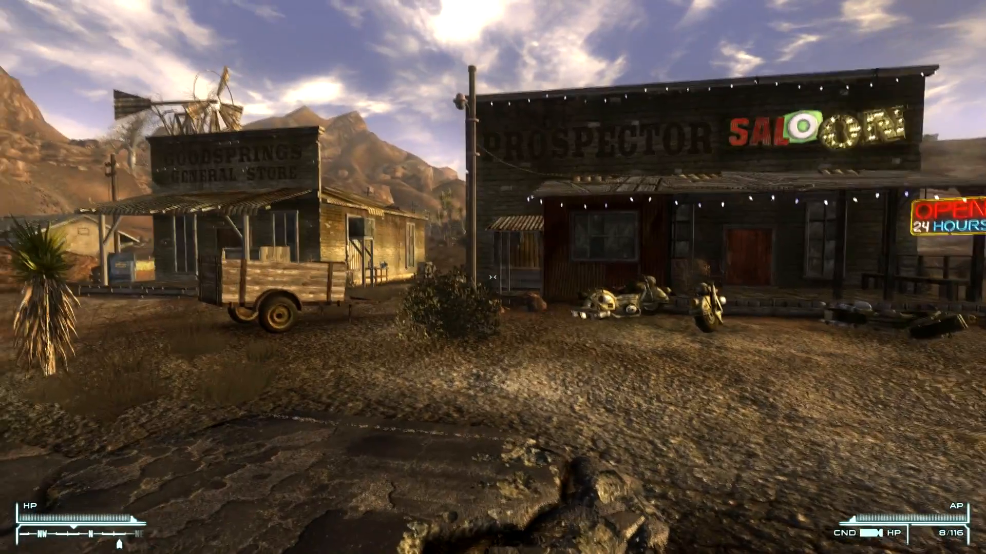
key(w)
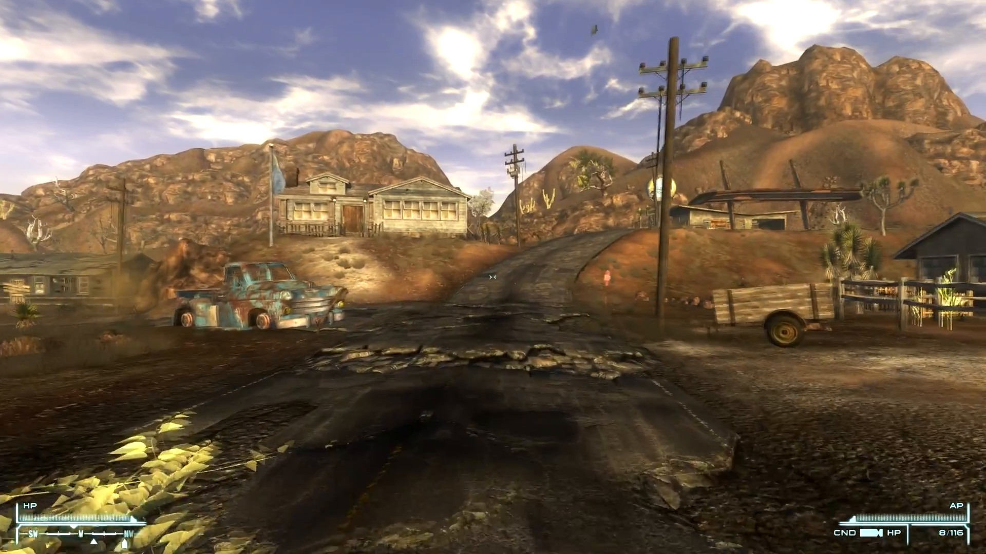
key(w)
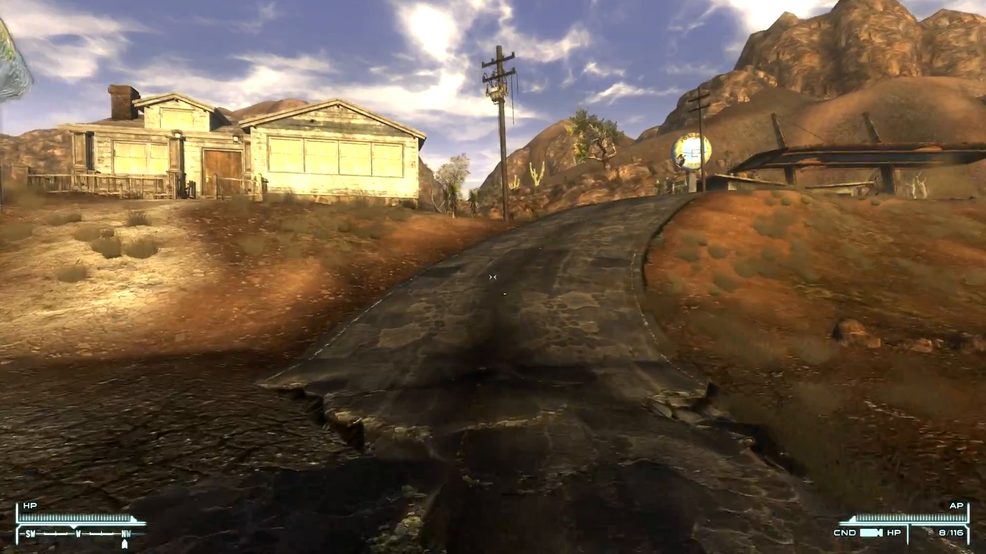
key(w)
key(w)
key(w)
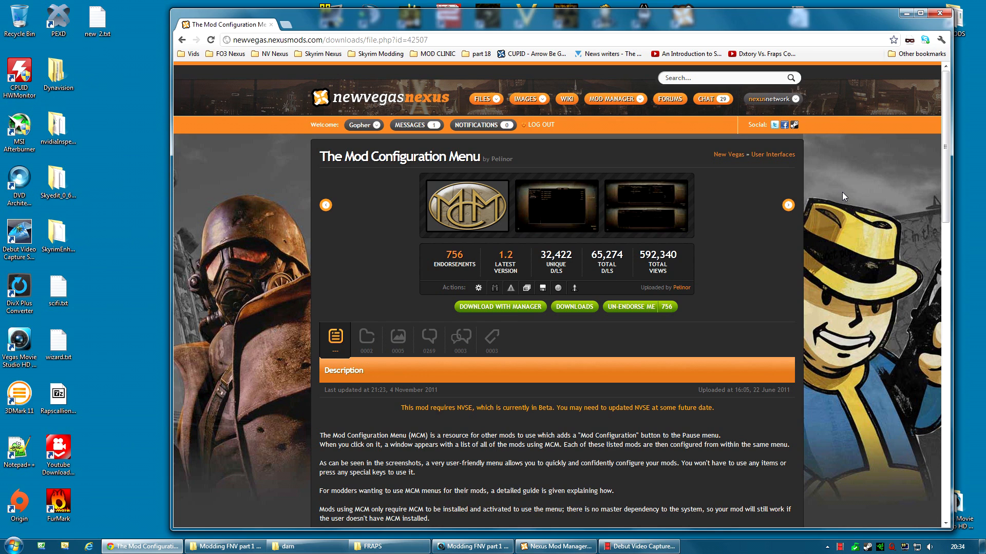
Step: Review The Mod Configuration Menu's page on New Vegas Nexus and download its version 1.2 main file with the mod manager
scroll(842, 192, down, 10)
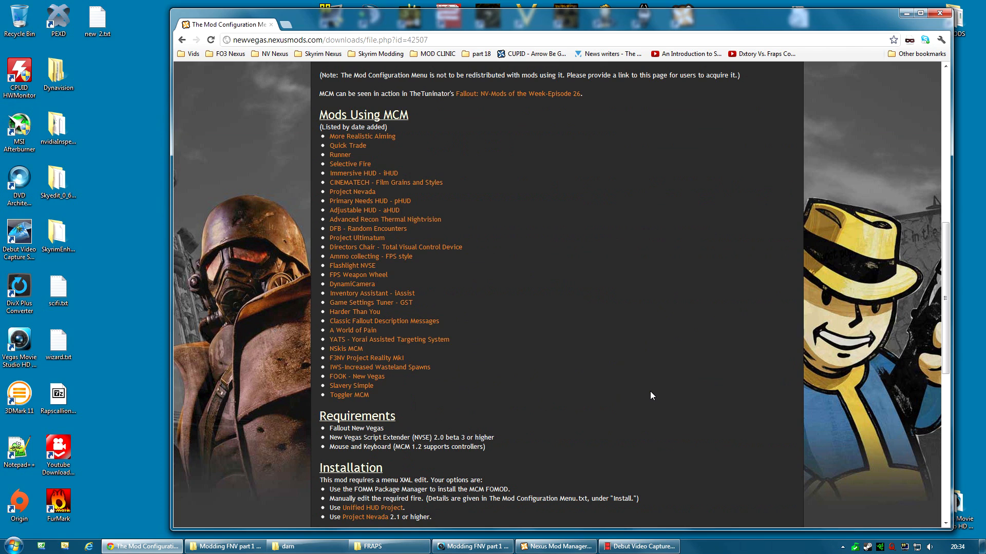
scroll(718, 375, up, 10)
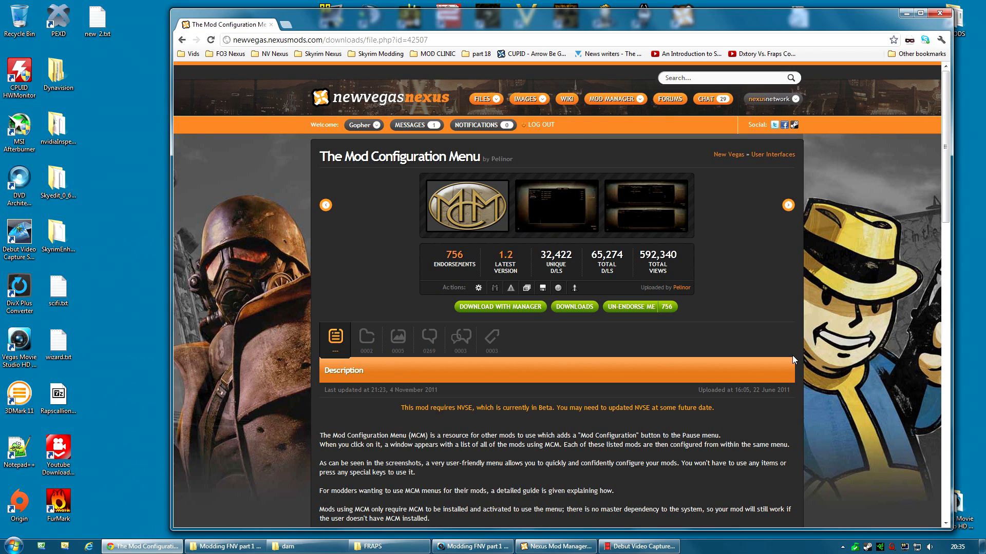
click(367, 338)
scroll(390, 354, down, 2)
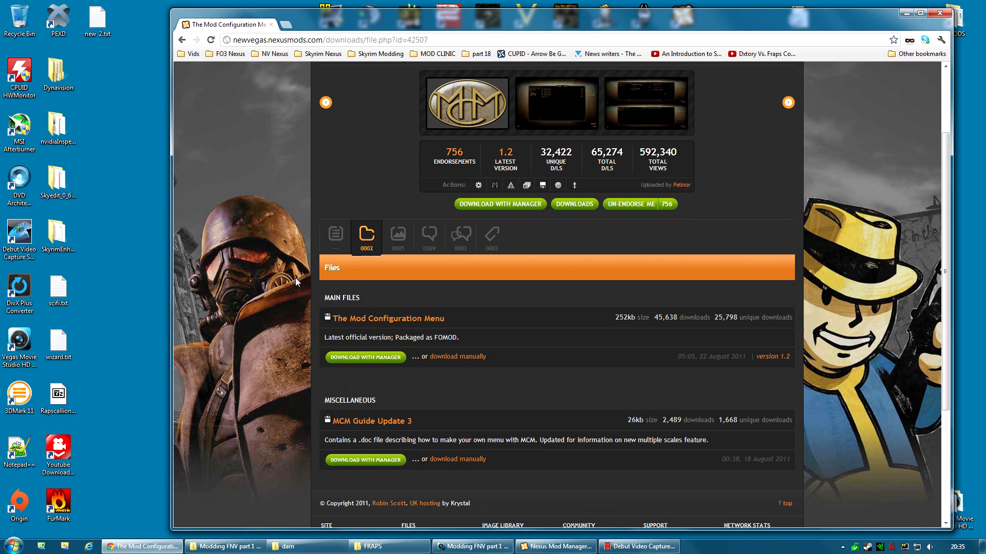
click(369, 358)
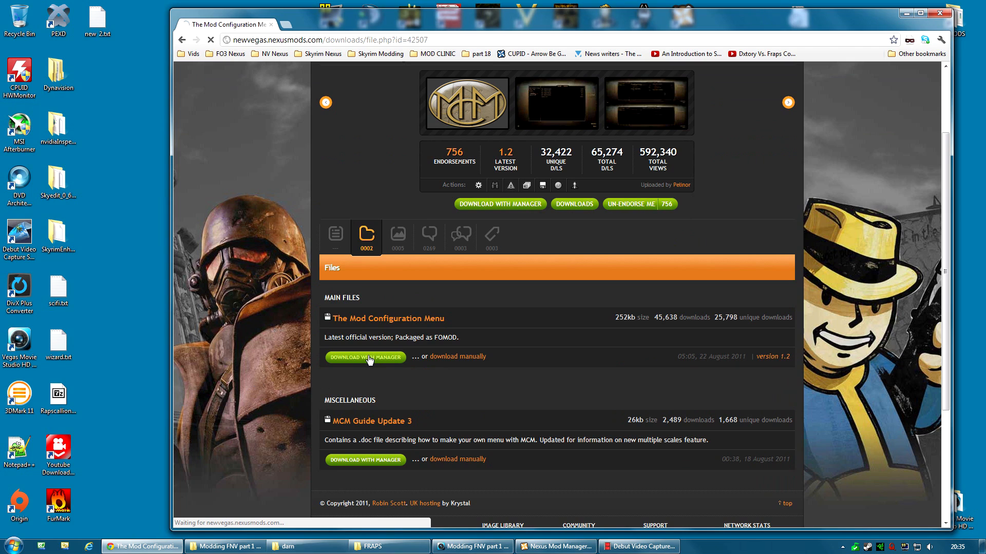
Step: Switch to Nexus Mod Manager and activate The Mod Configuration Menu, allowing it to overwrite all conflicting files
mouse_move(552, 550)
click(552, 548)
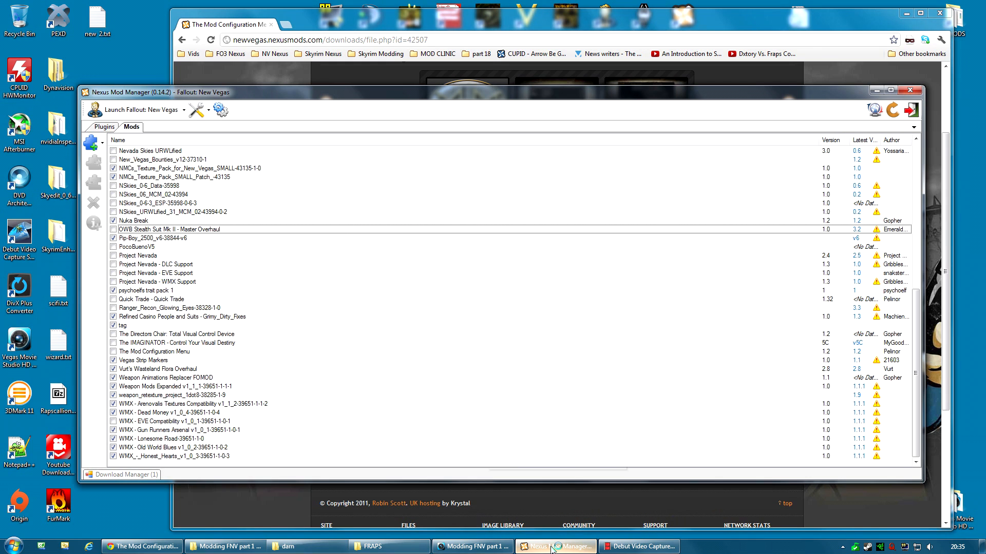
mouse_move(129, 472)
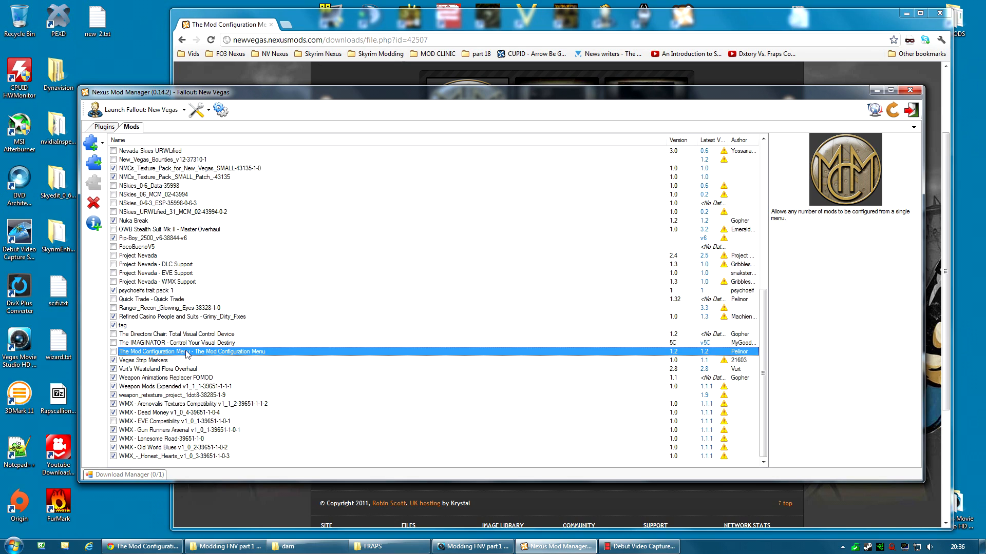
click(186, 352)
click(295, 354)
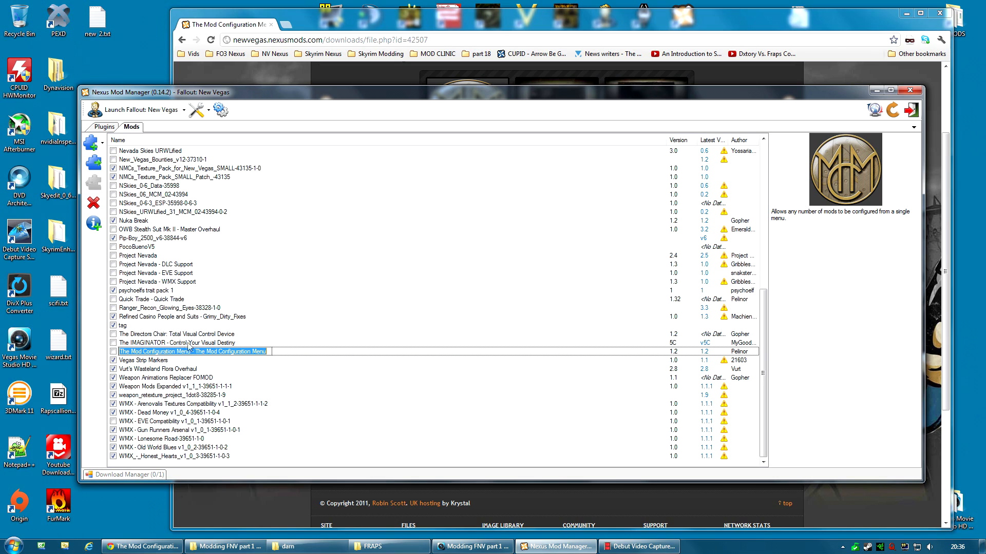
click(94, 162)
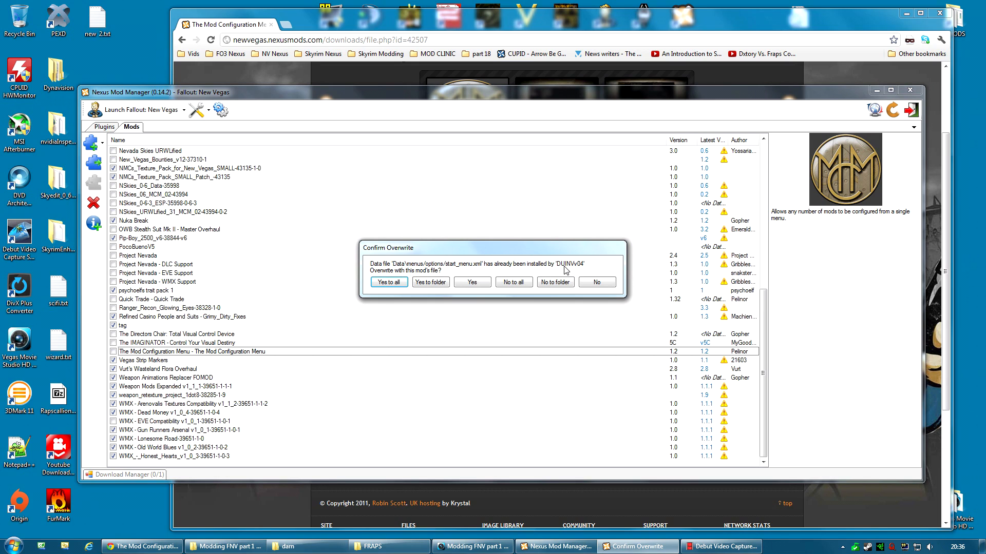
click(386, 282)
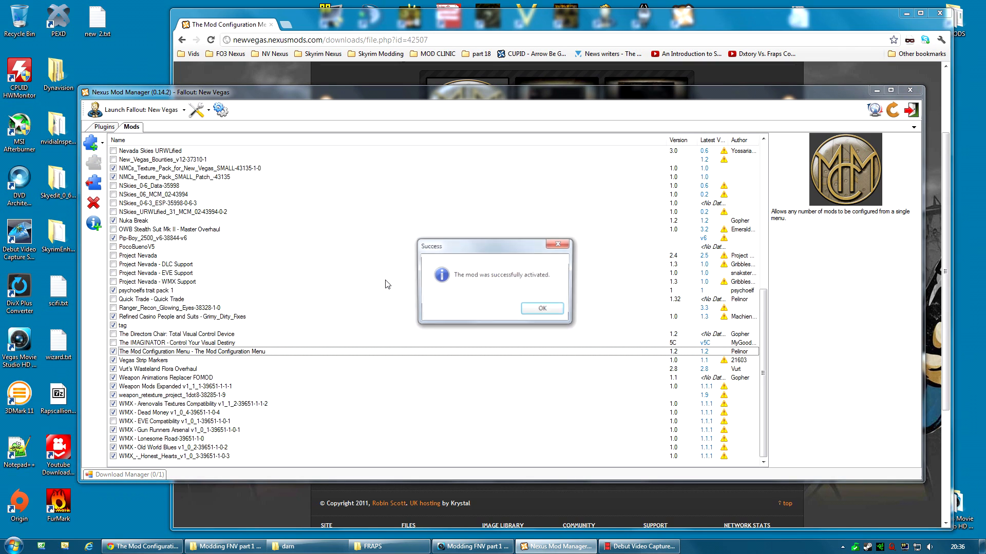
click(531, 311)
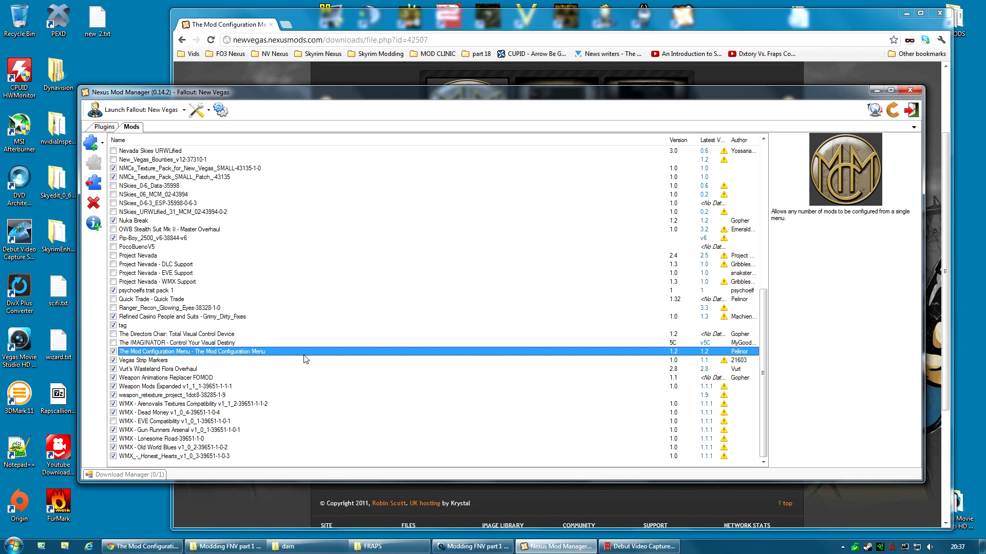
Step: Review the One HUD - oHUD page on New Vegas Nexus and download its v1_0_1 main file with the mod manager
click(274, 490)
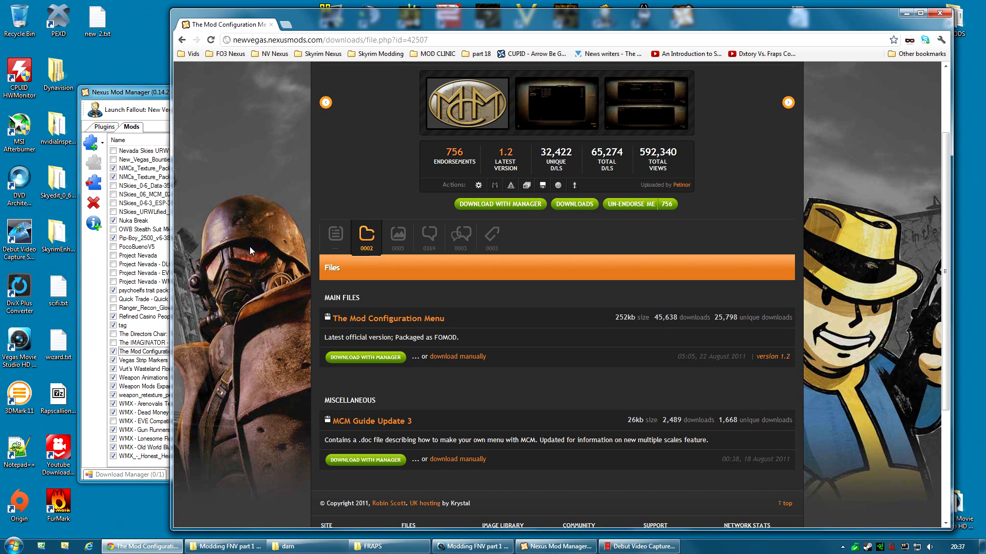
click(277, 57)
click(284, 77)
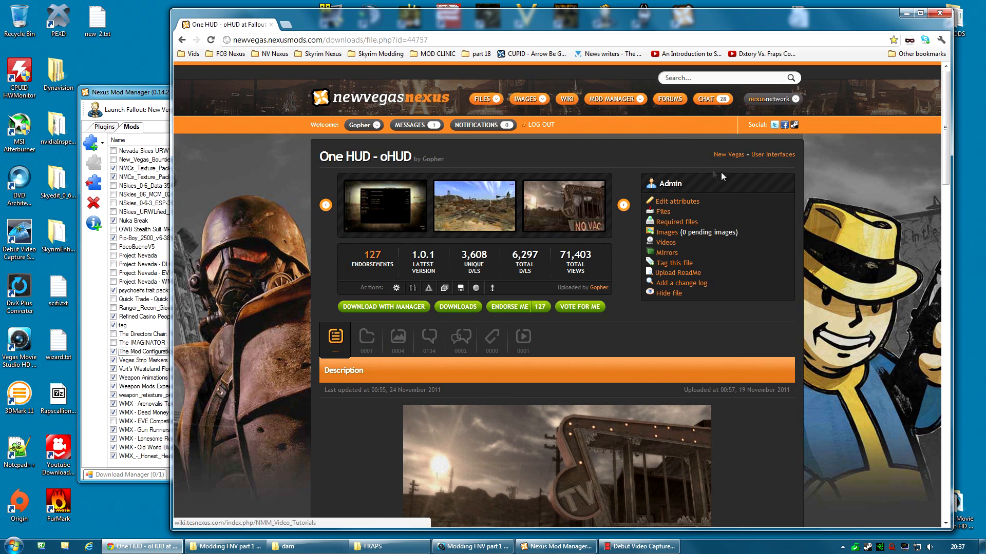
scroll(821, 278, down, 3)
scroll(821, 279, up, 3)
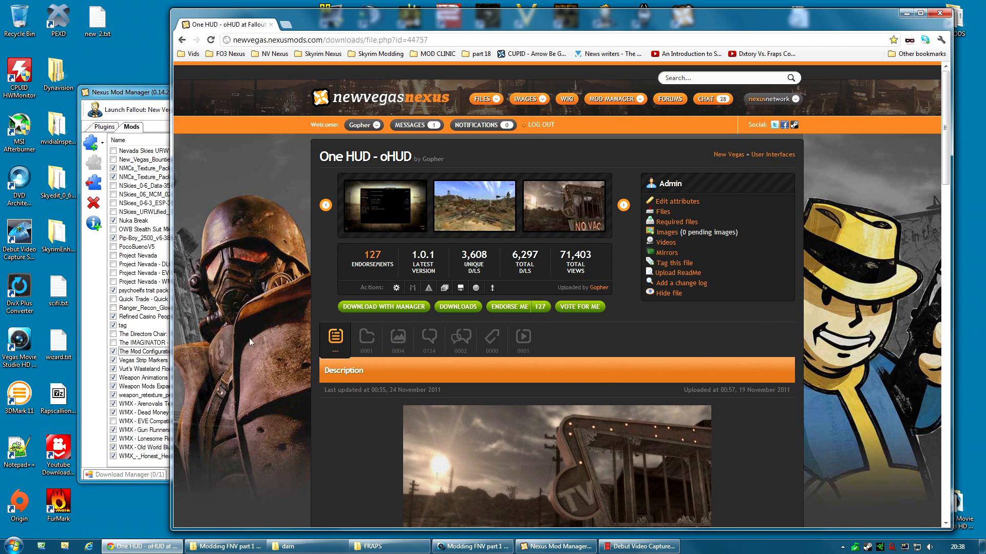
click(368, 344)
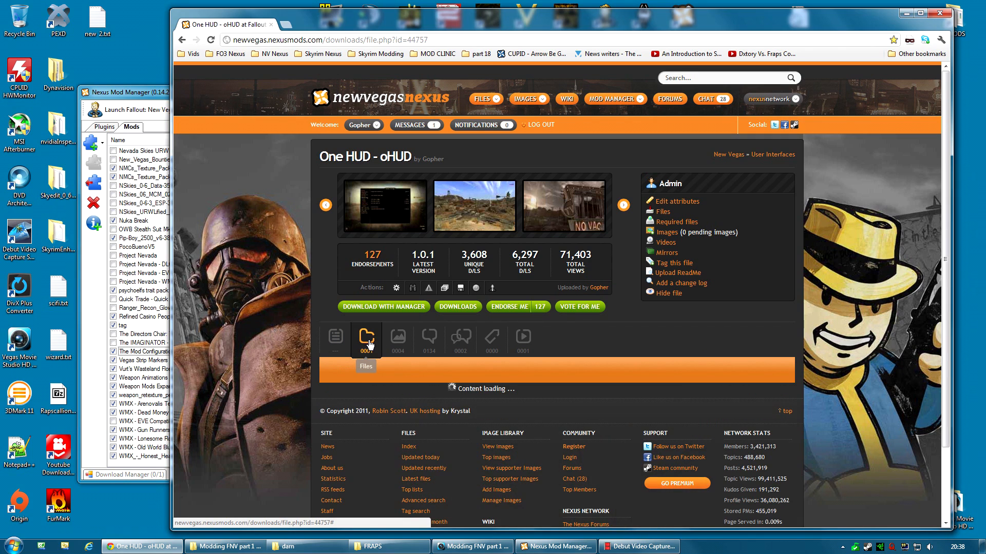
scroll(383, 366, down, 2)
click(383, 359)
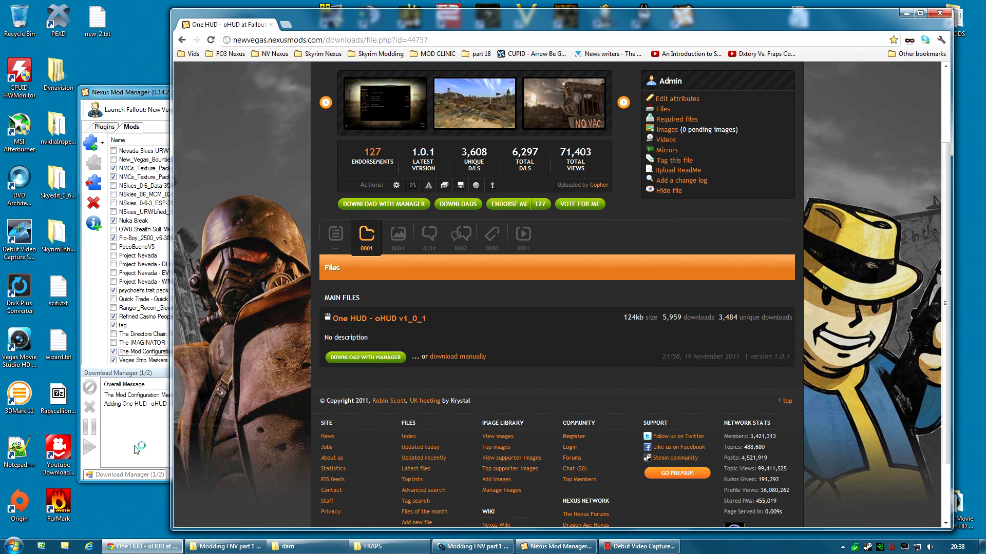
Step: Switch to Nexus Mod Manager and activate One HUD (oHUD), installing it with permission to overwrite all conflicting files
click(145, 477)
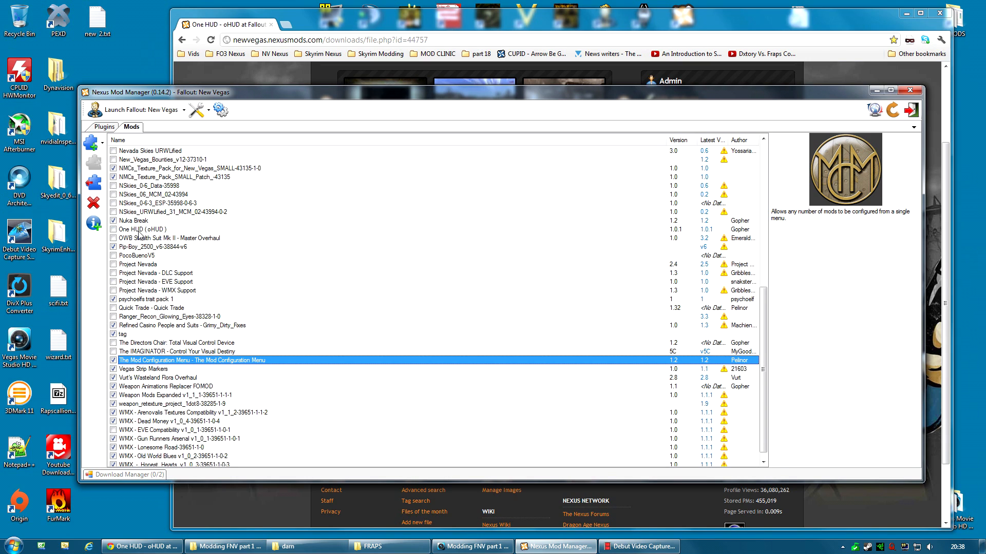
click(153, 229)
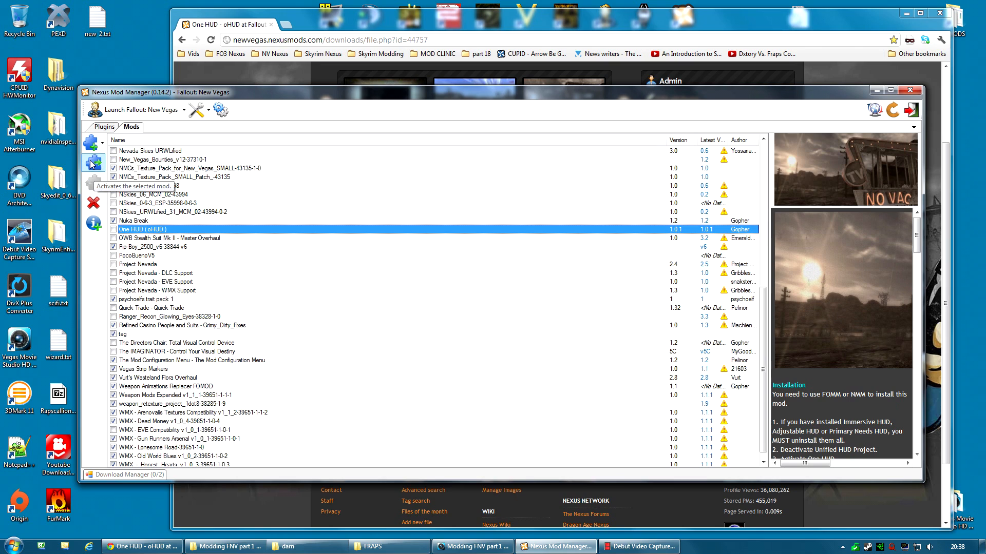
click(93, 164)
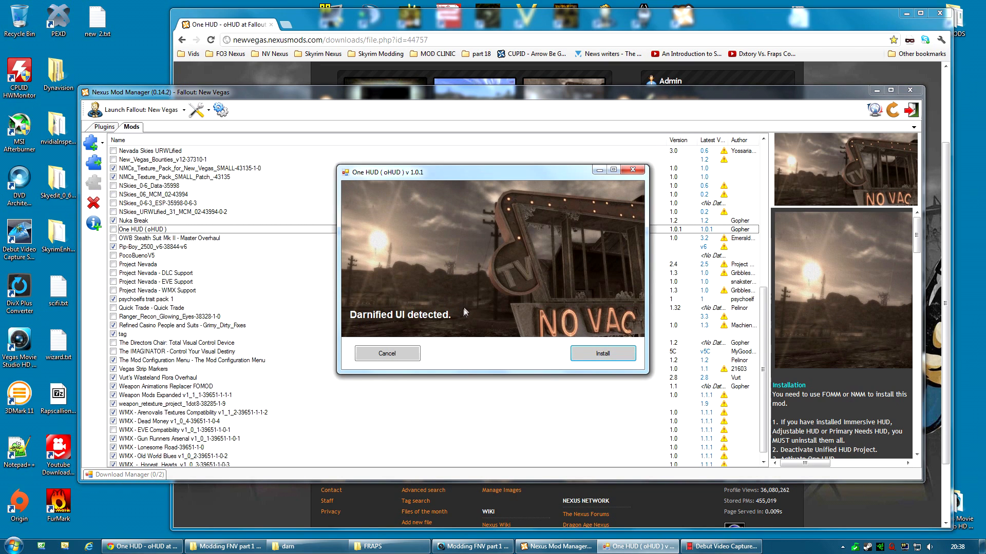
click(599, 355)
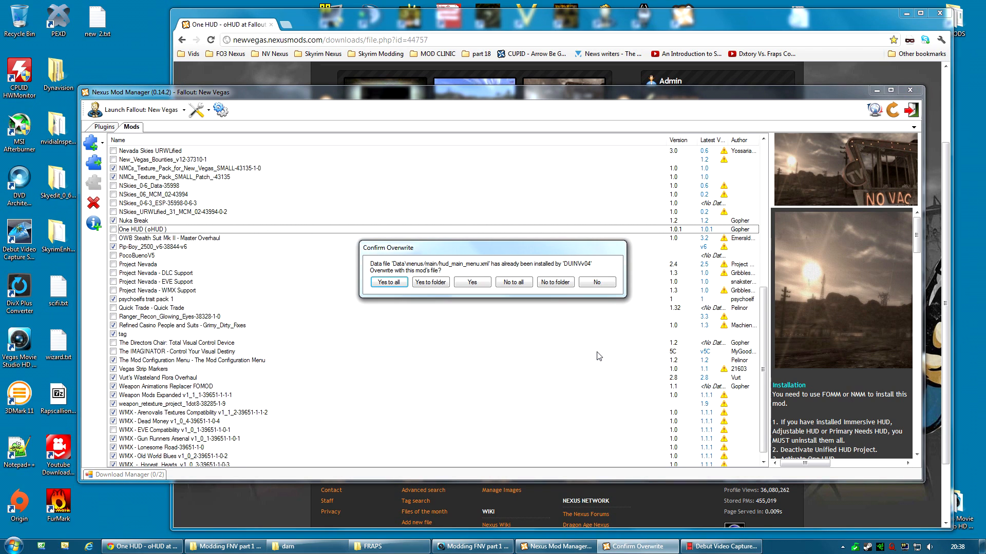
click(388, 284)
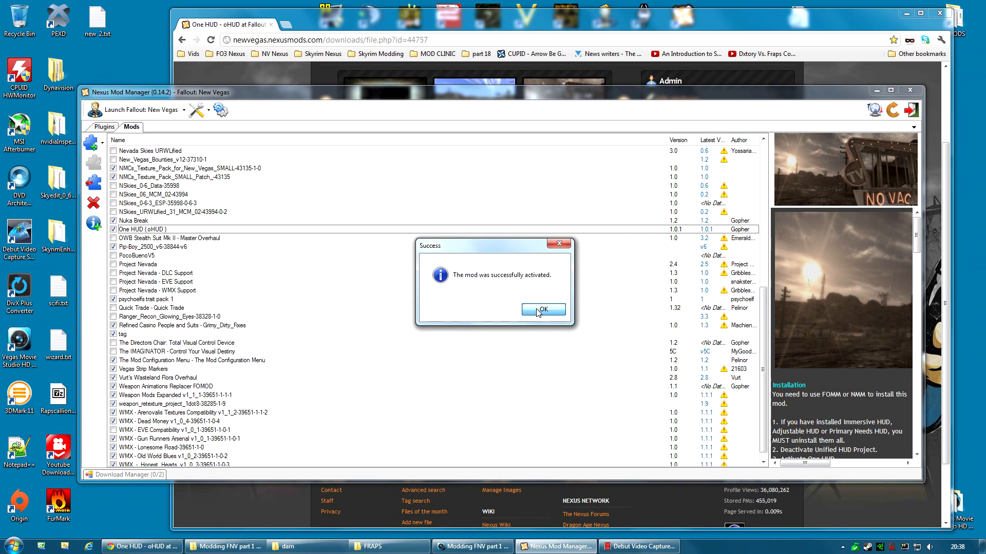
click(538, 311)
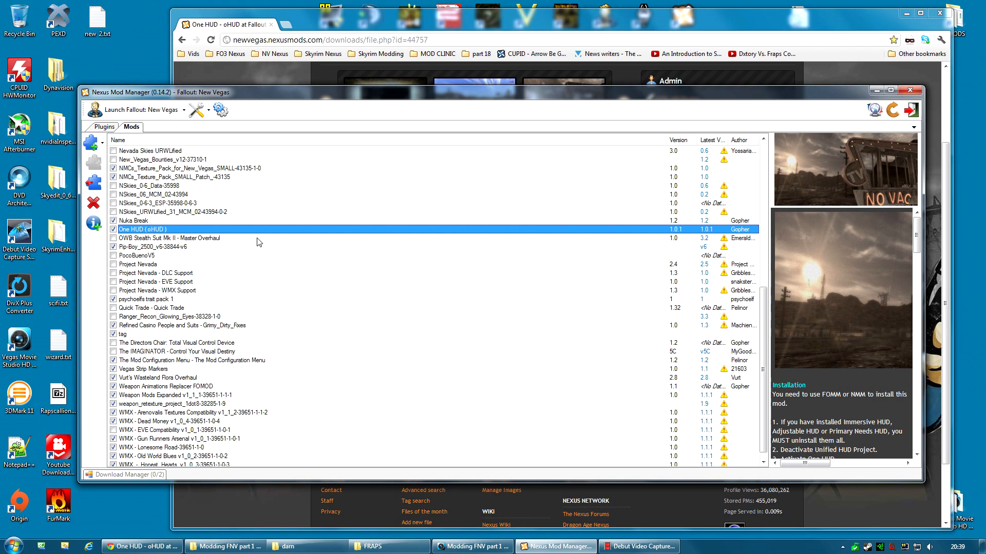
Step: Review the Unified HUD Project page on New Vegas Nexus and download its v 2_10 main file with the mod manager
click(290, 72)
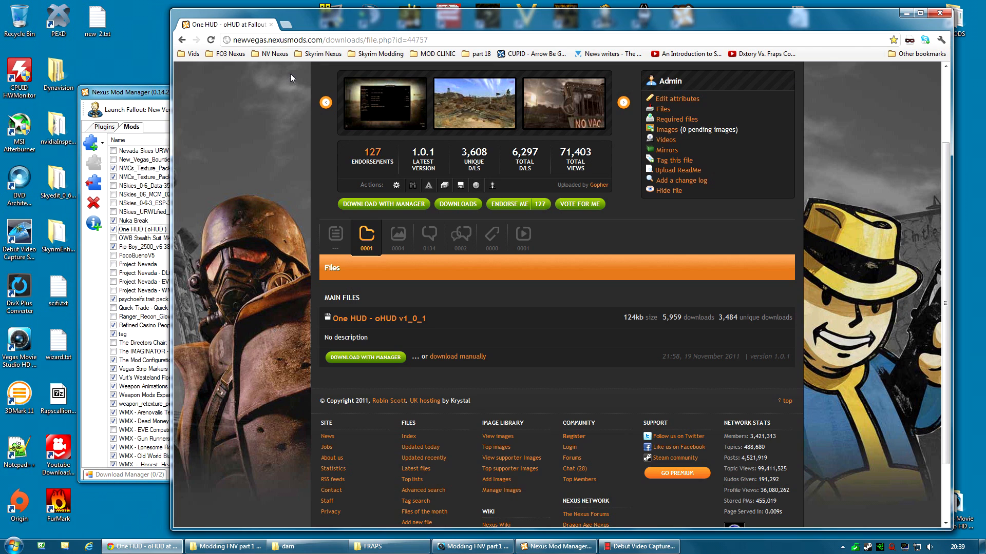
click(257, 54)
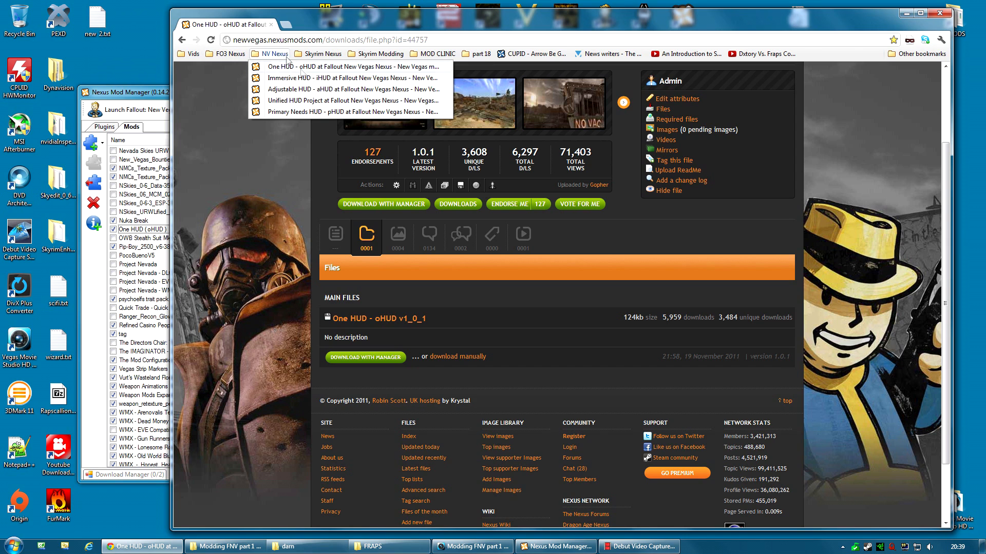
click(303, 105)
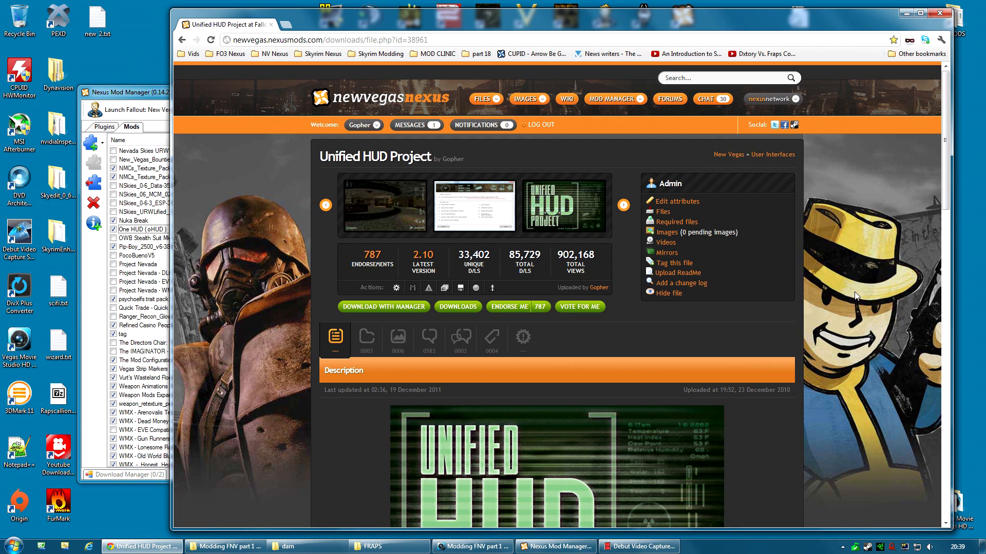
scroll(866, 265, down, 10)
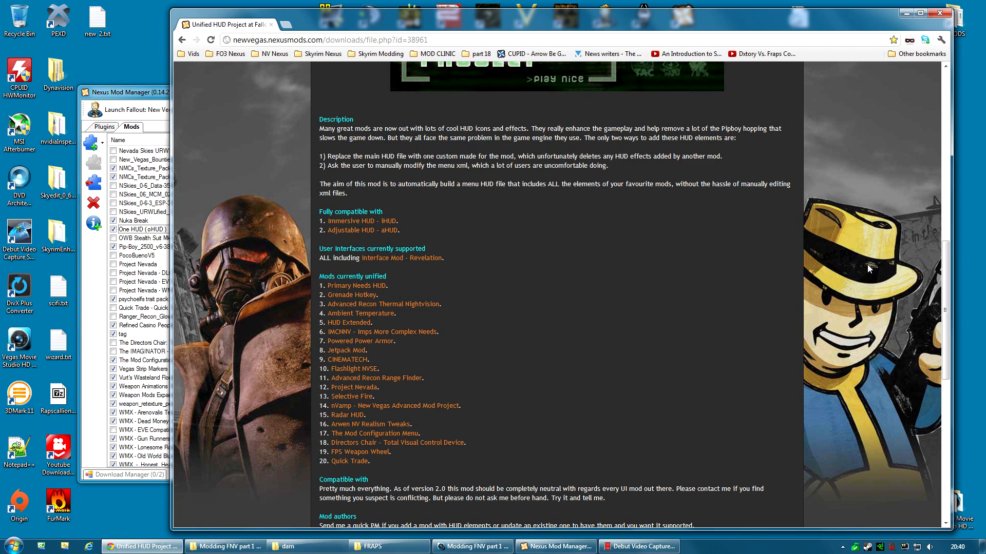
scroll(811, 288, up, 5)
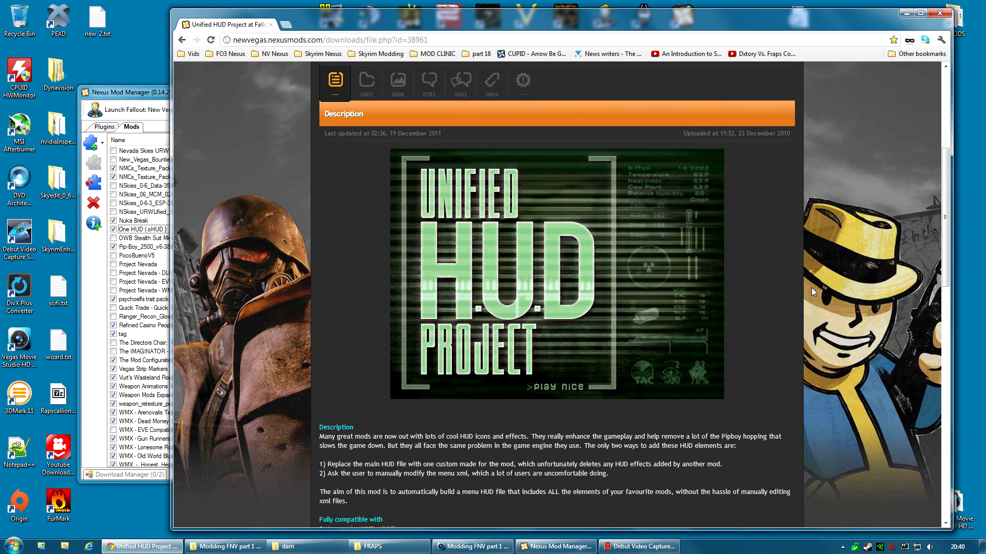
scroll(811, 291, up, 1)
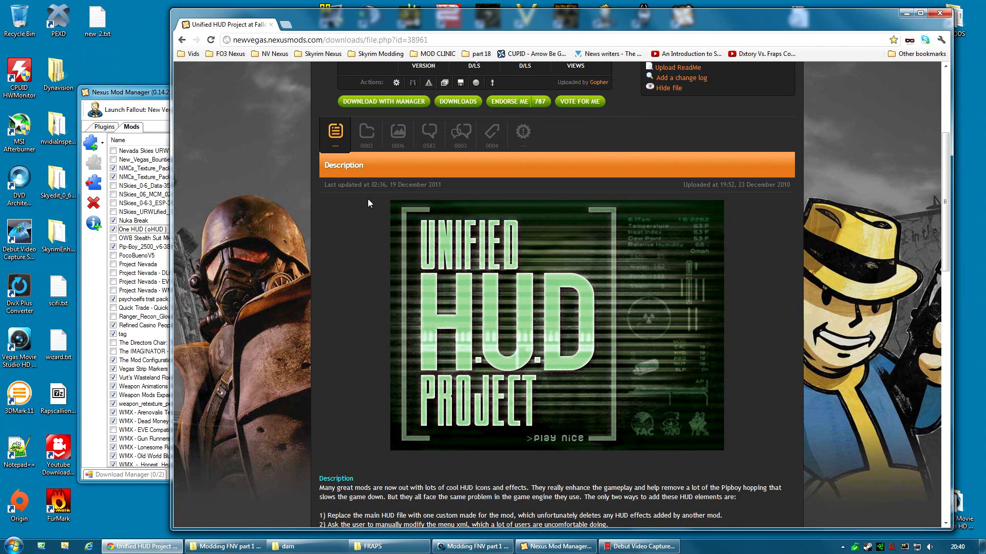
click(367, 137)
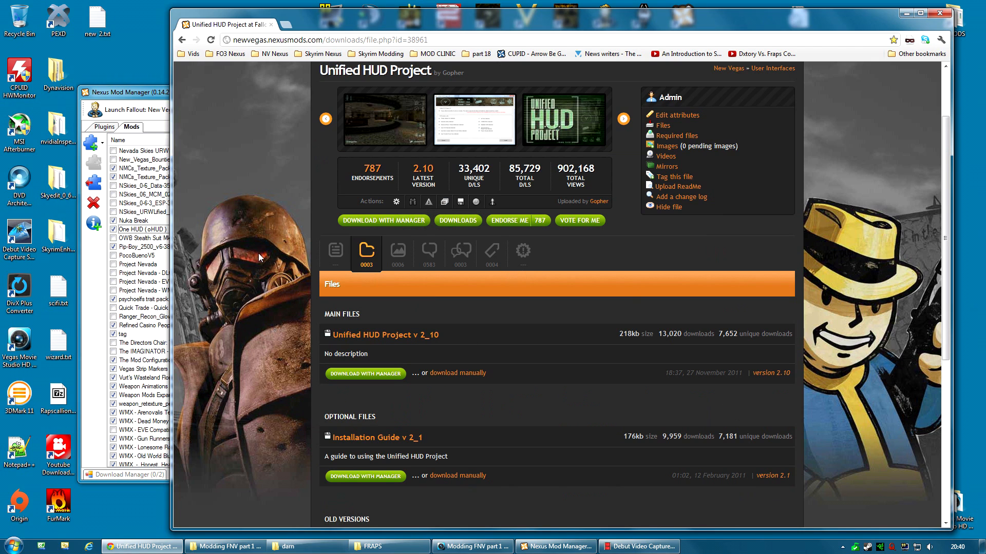
click(359, 374)
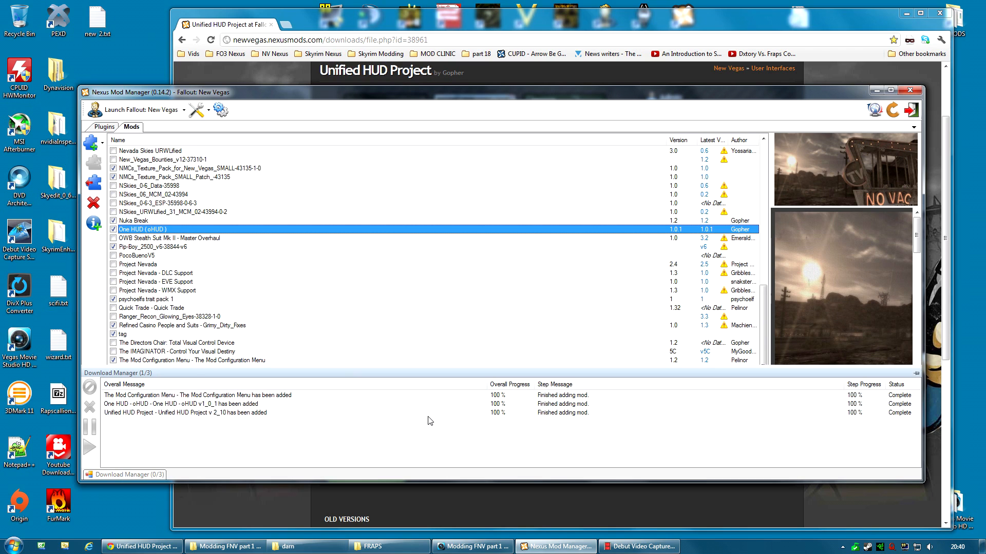
Step: Activate Unified HUD Project - uHUD in Nexus Mod Manager with its preselected install options, overwriting all conflicting files
scroll(766, 318, down, 1)
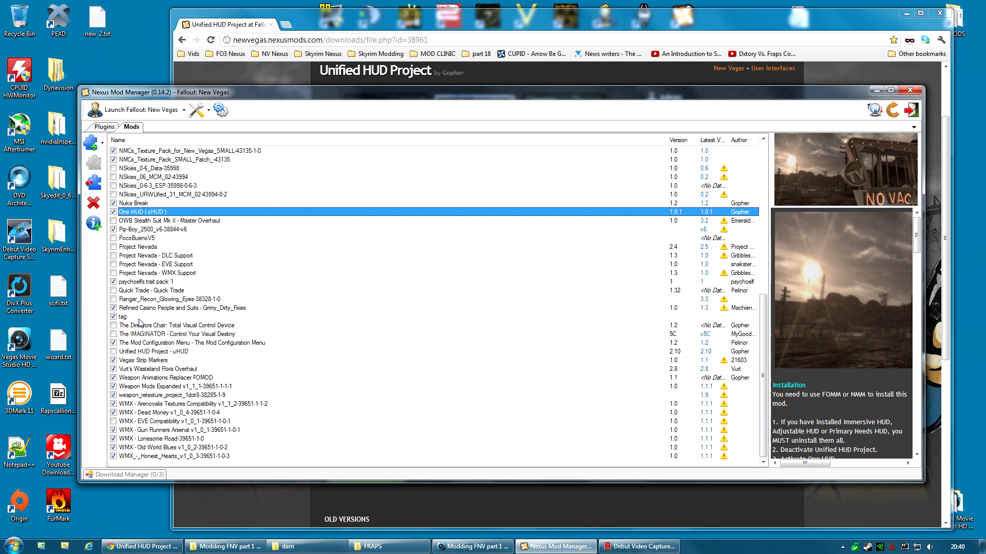
click(150, 352)
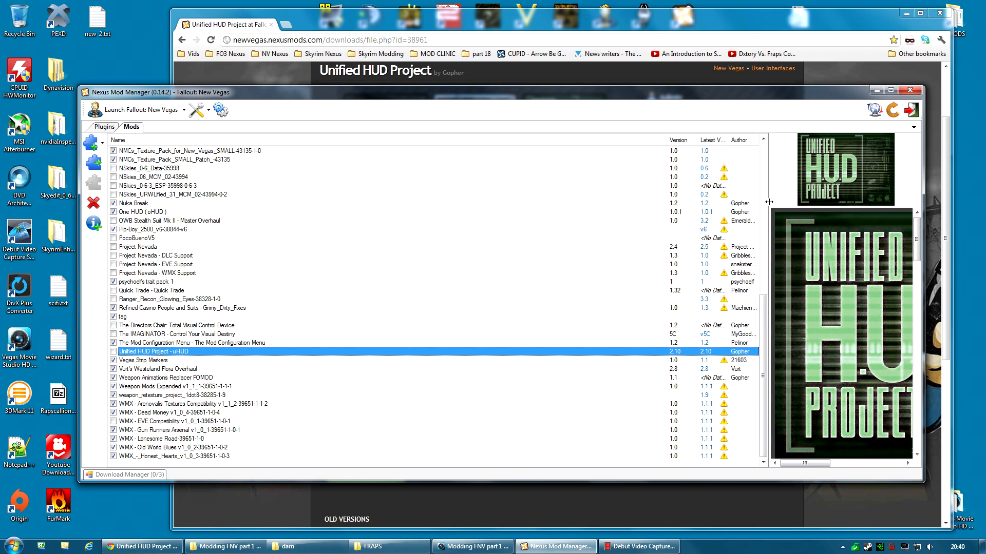
drag(769, 205, 612, 214)
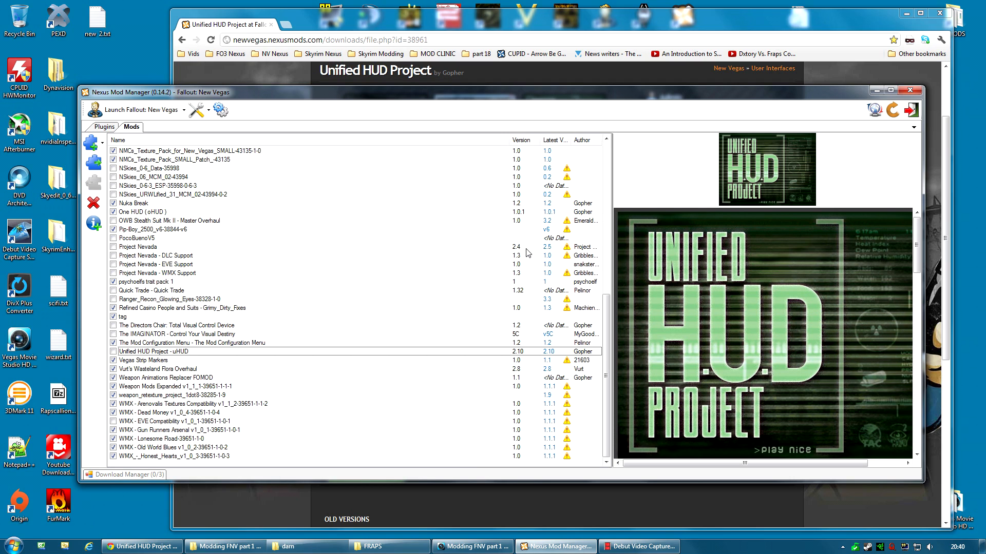
click(169, 354)
click(170, 357)
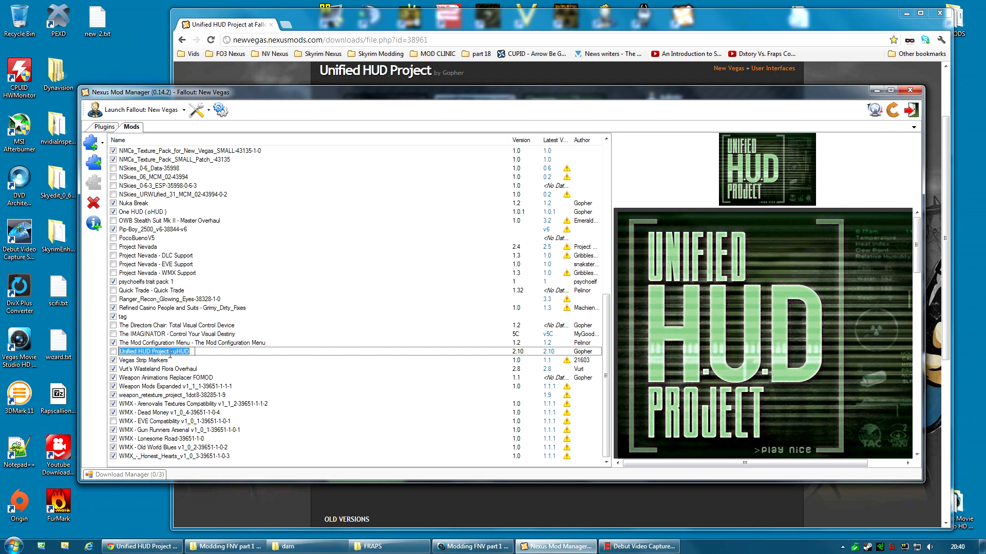
click(90, 166)
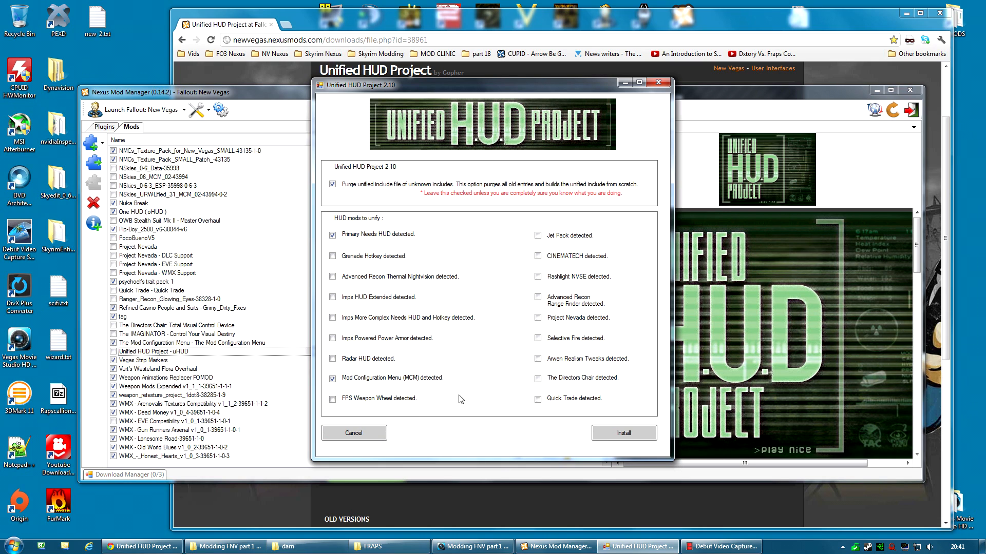
click(623, 435)
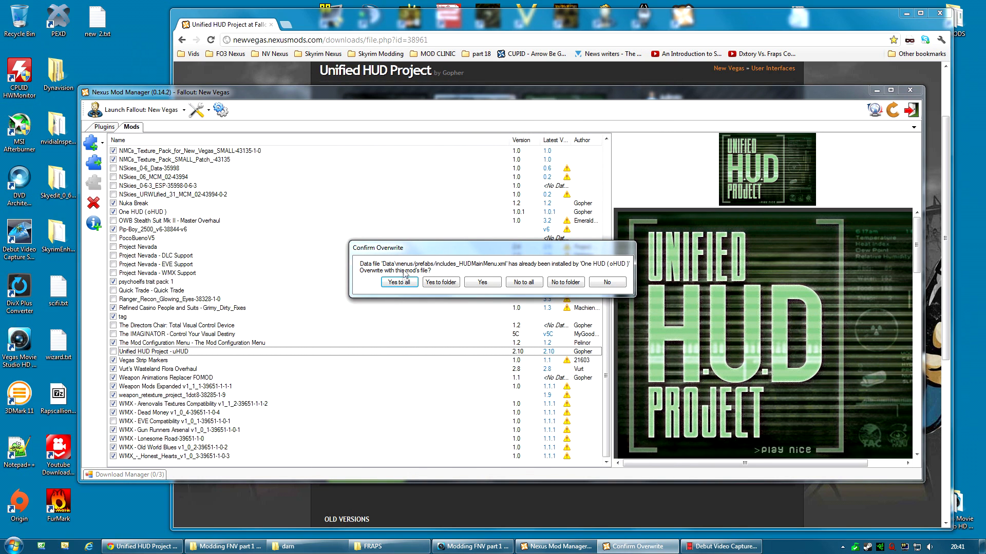
click(403, 283)
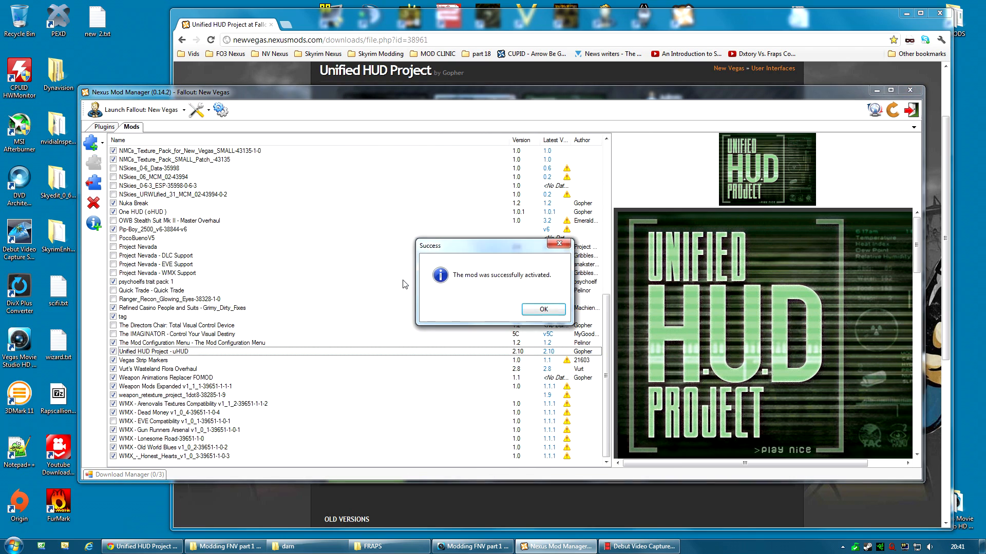
click(535, 310)
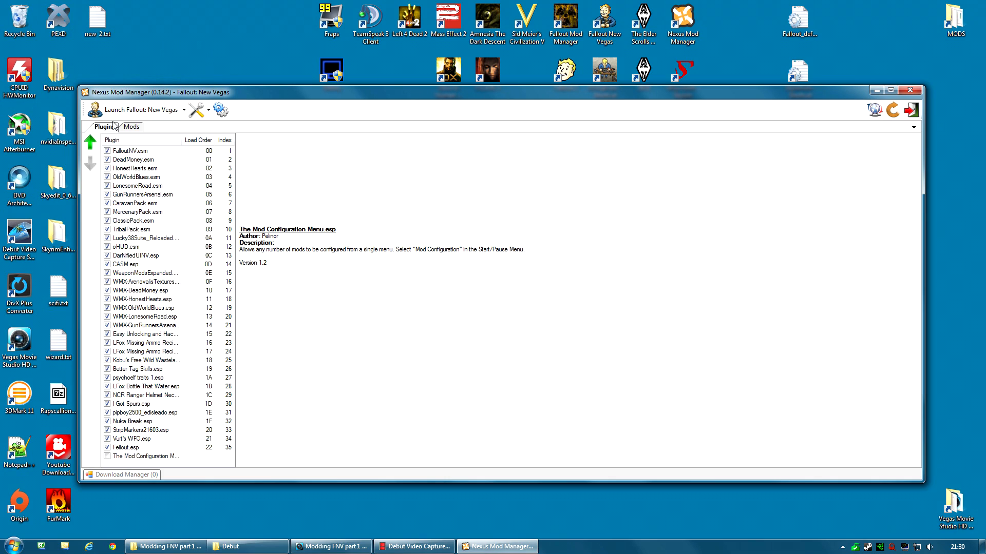
Step: Enable The Mod Configuration Menu.esp plugin and move it directly below oHUD.esm in the load order
click(146, 458)
click(152, 459)
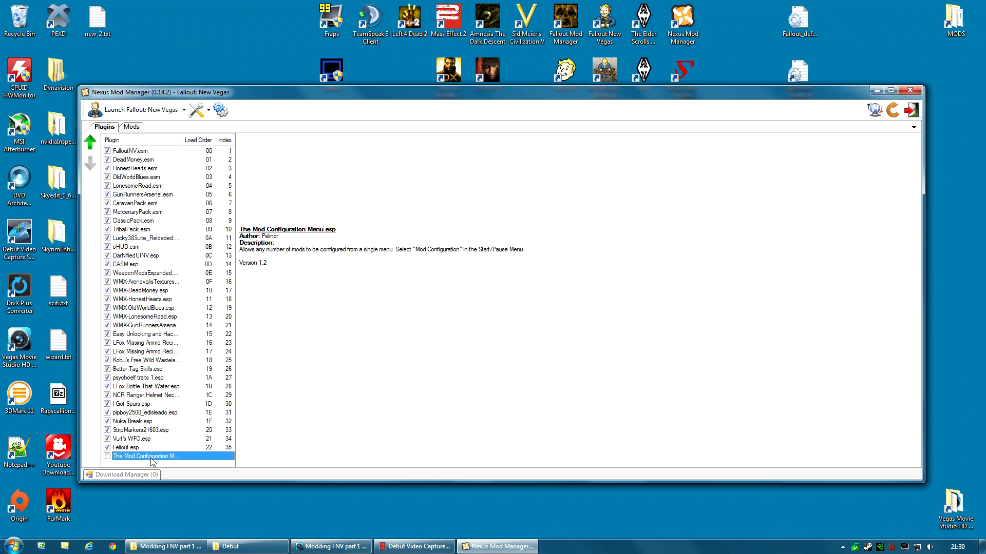
click(108, 457)
drag(148, 458, 149, 259)
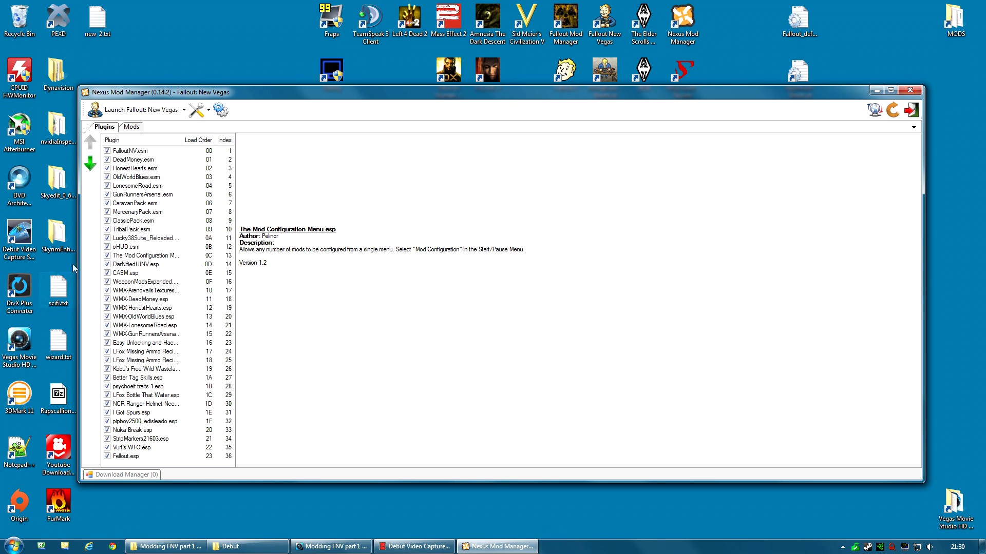
click(126, 248)
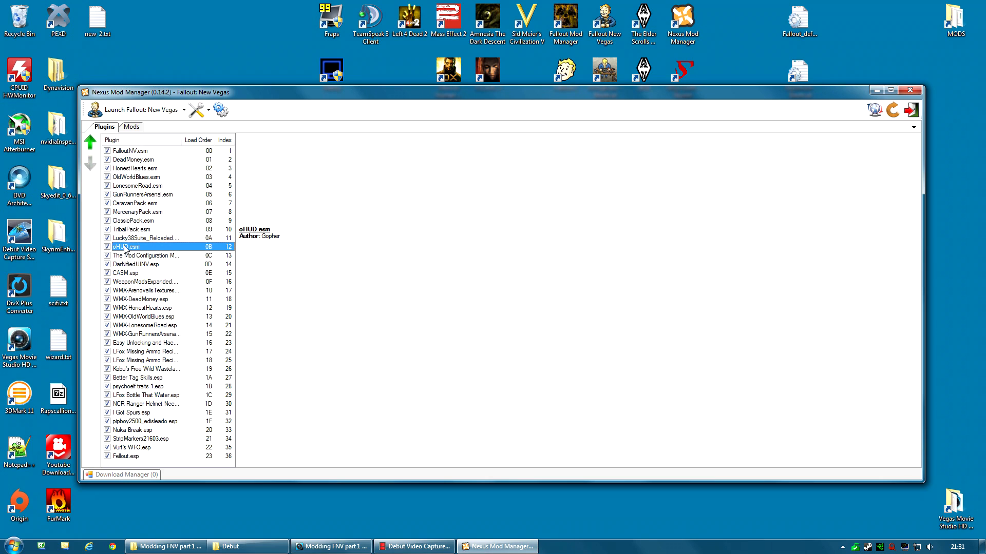
click(141, 255)
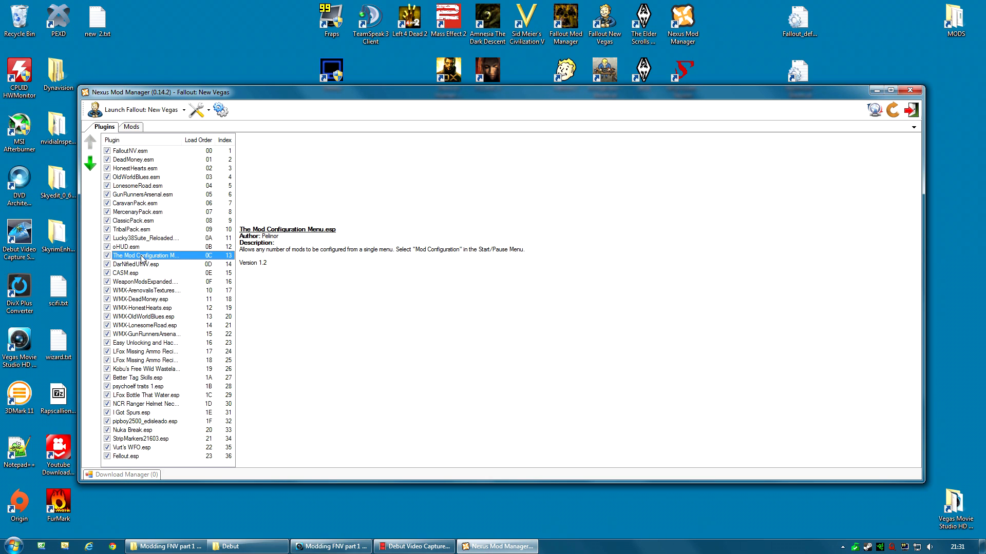
click(150, 265)
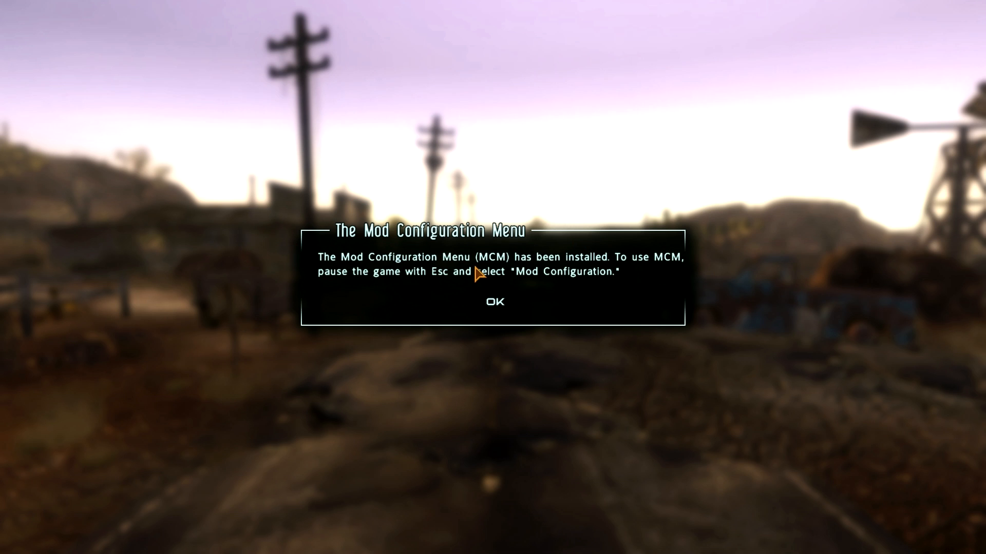
Step: Dismiss the Mod Configuration Menu installation notice in Fallout: New Vegas and walk along the Goodsprings road to examine the HUD
click(505, 303)
key(w)
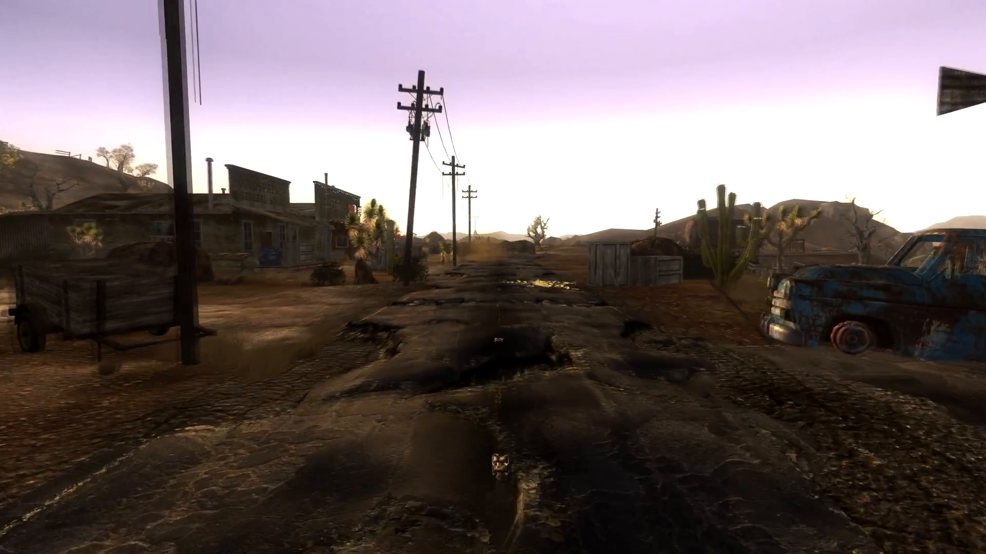
key(w)
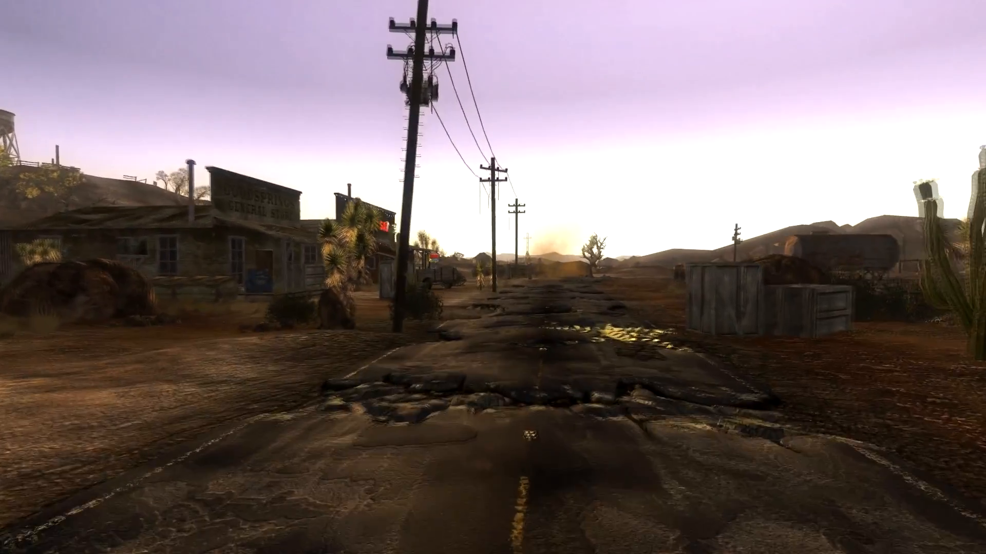
key(w)
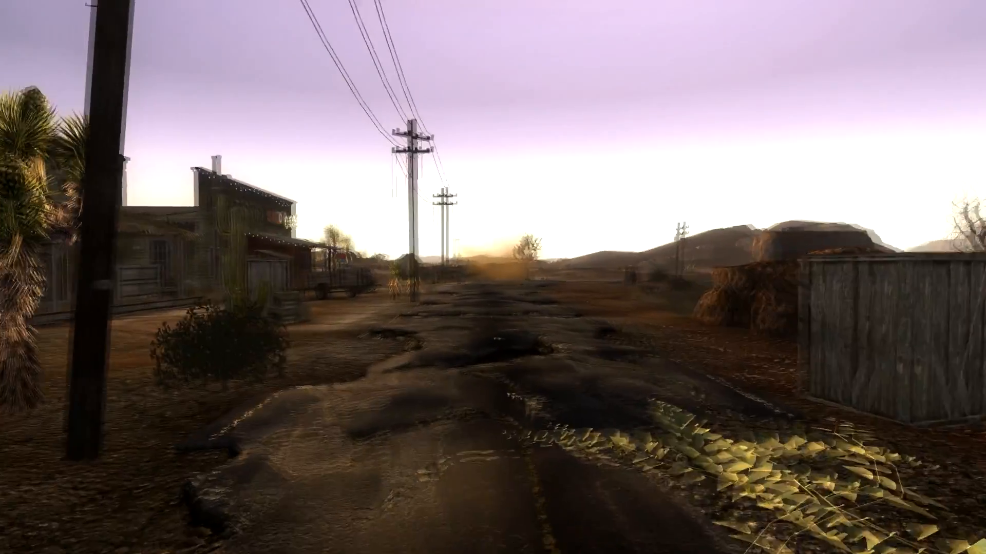
Step: Check the Mod Configuration entry on the pause screen, return to the game and walk along the Goodsprings road
key(Escape)
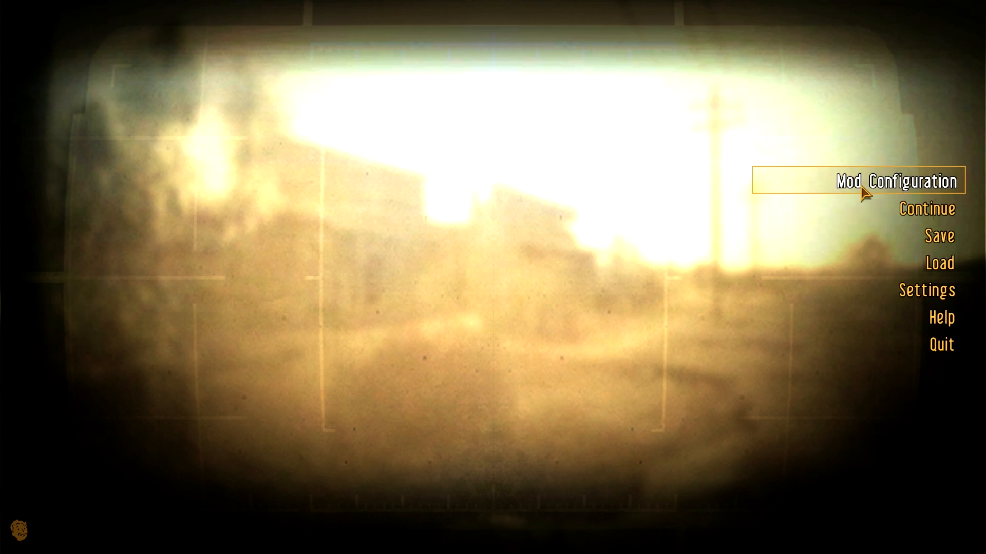
click(889, 178)
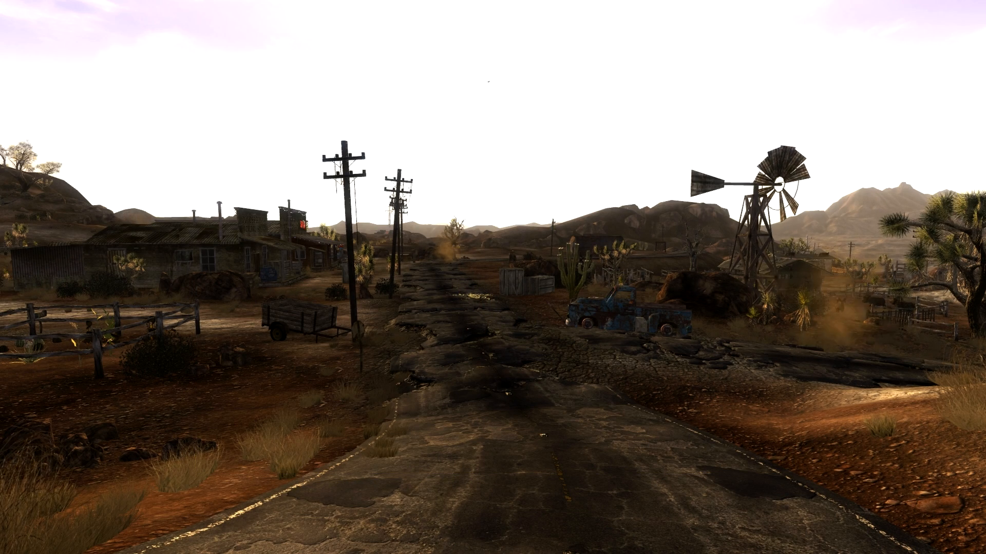
key(w)
key(w)
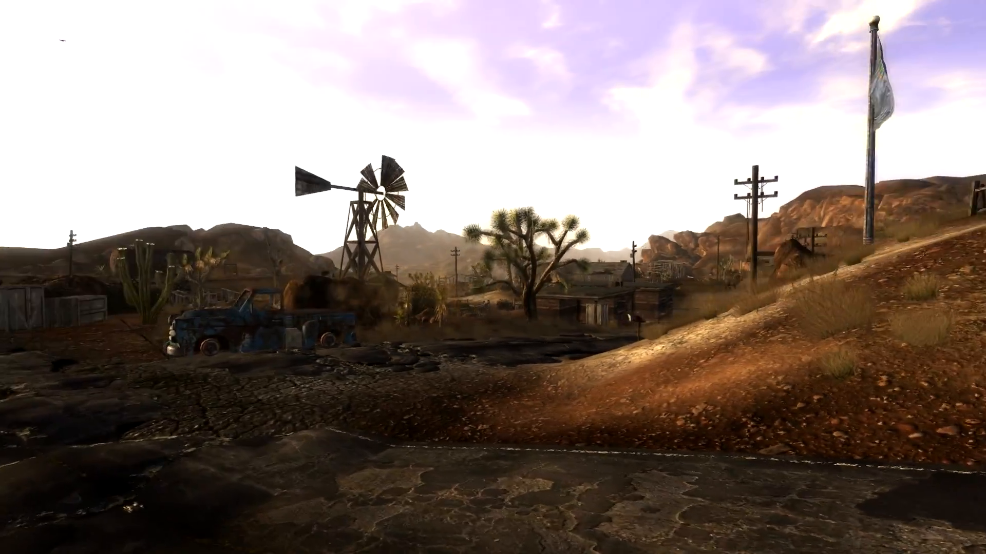
key(w)
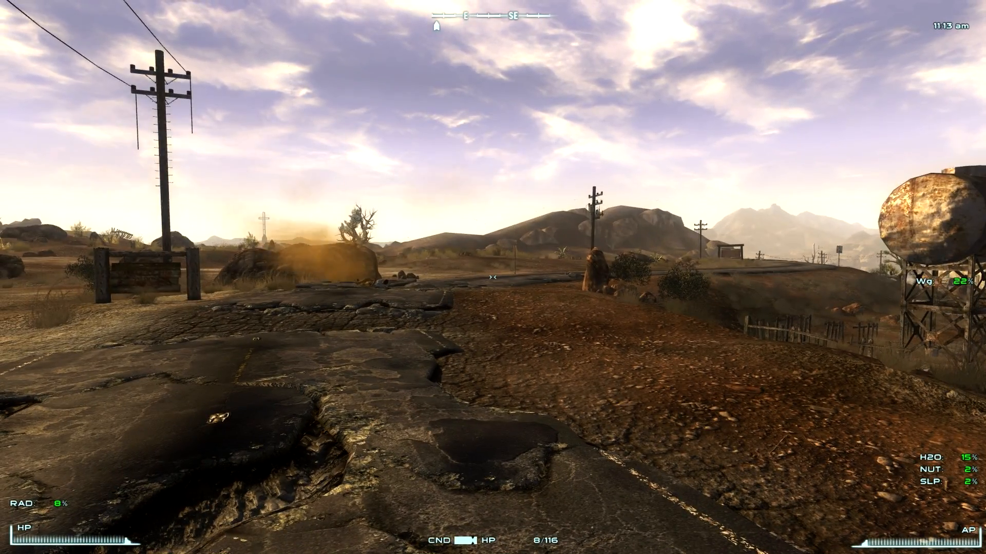
Step: Walk around Goodsprings to examine the full HUD, including the ammo and condition display with the rifle drawn
key(w)
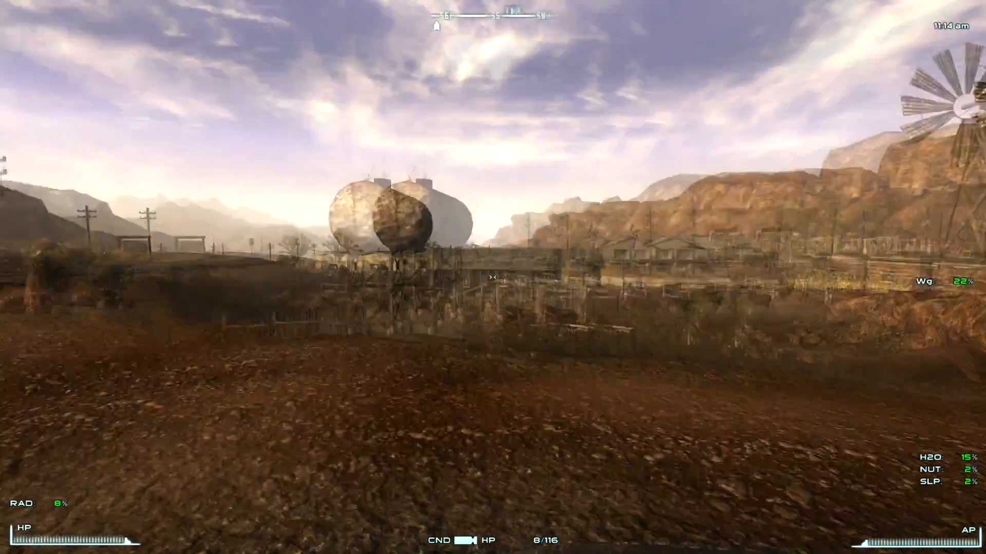
key(w)
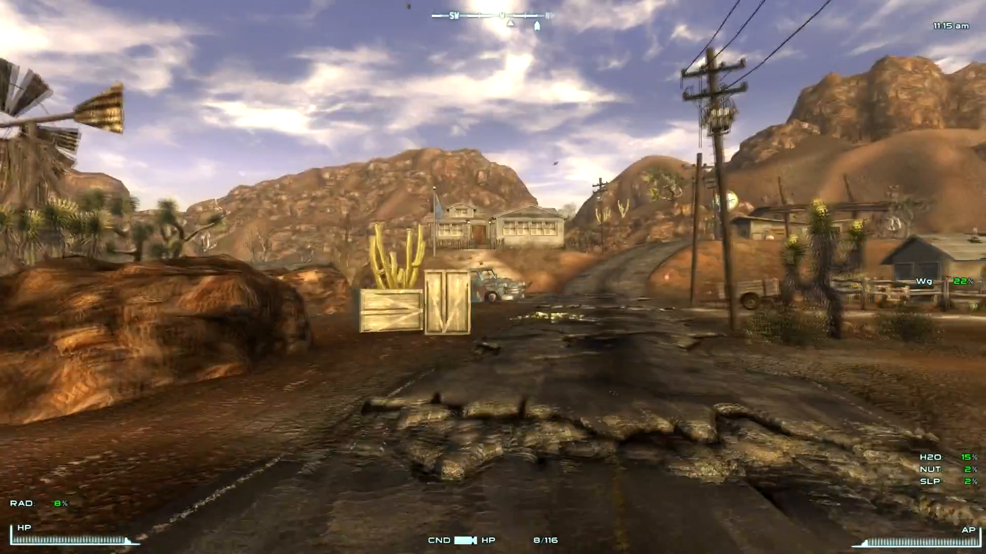
key(w)
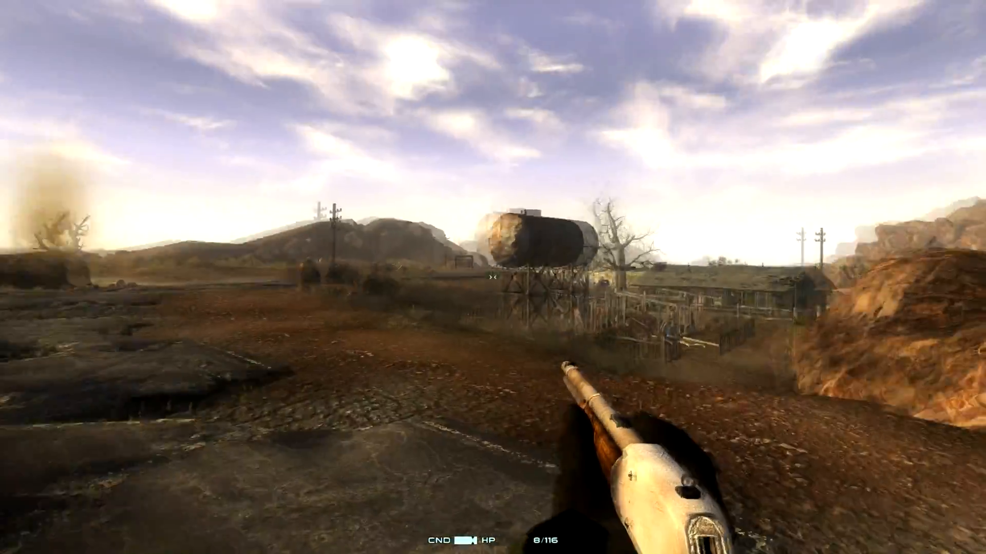
key(w)
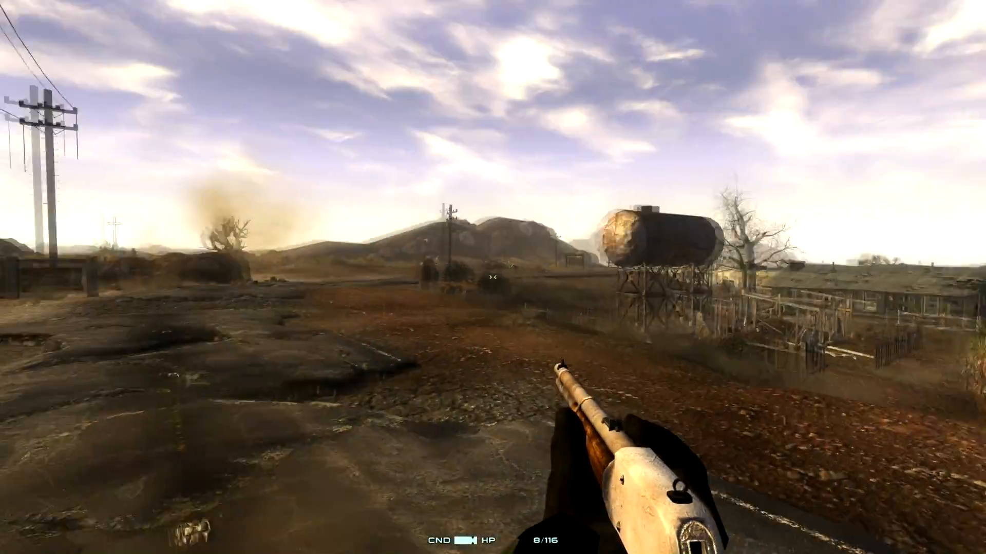
key(s)
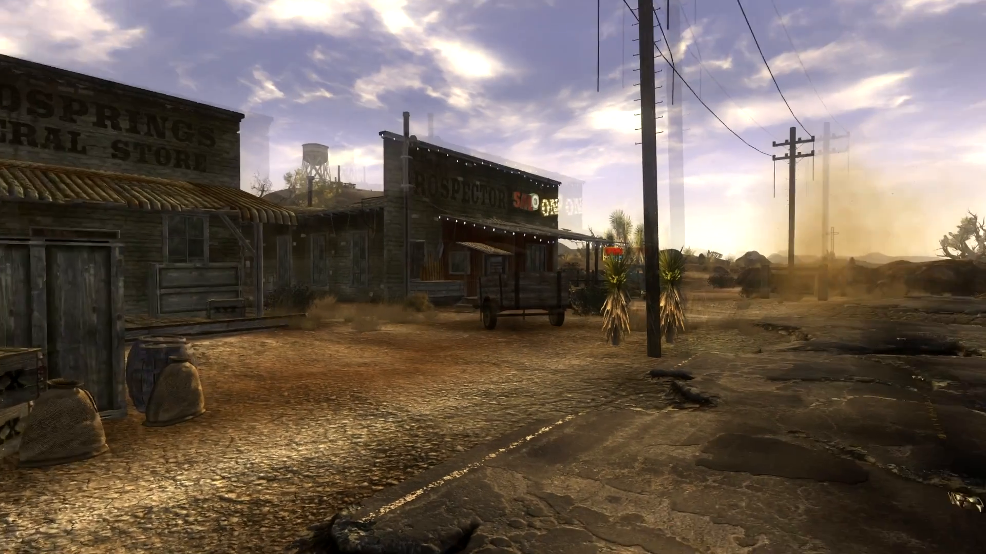
Step: Open Mod Configuration and review Extra HUD's General and Show / Move settings and Immersive HUD's General settings
key(Escape)
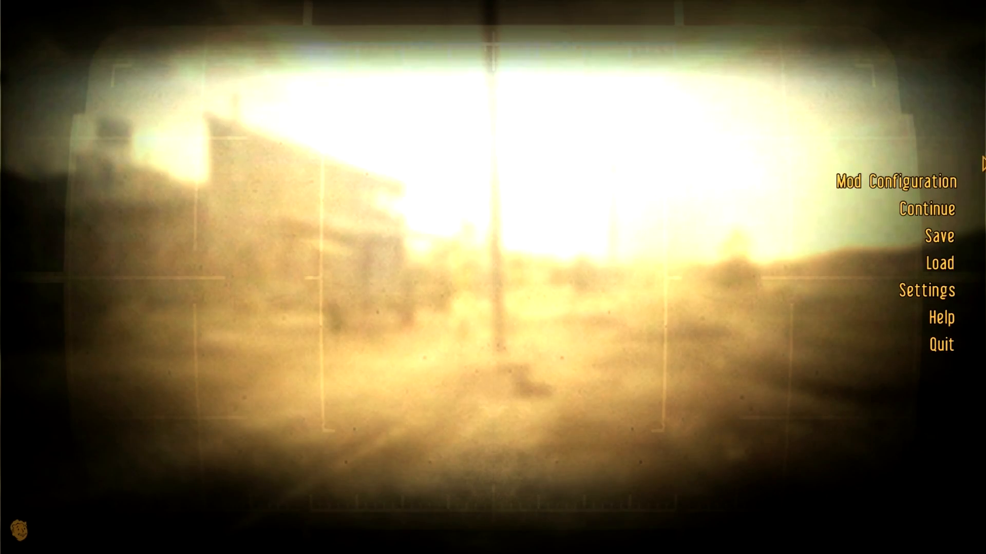
click(896, 181)
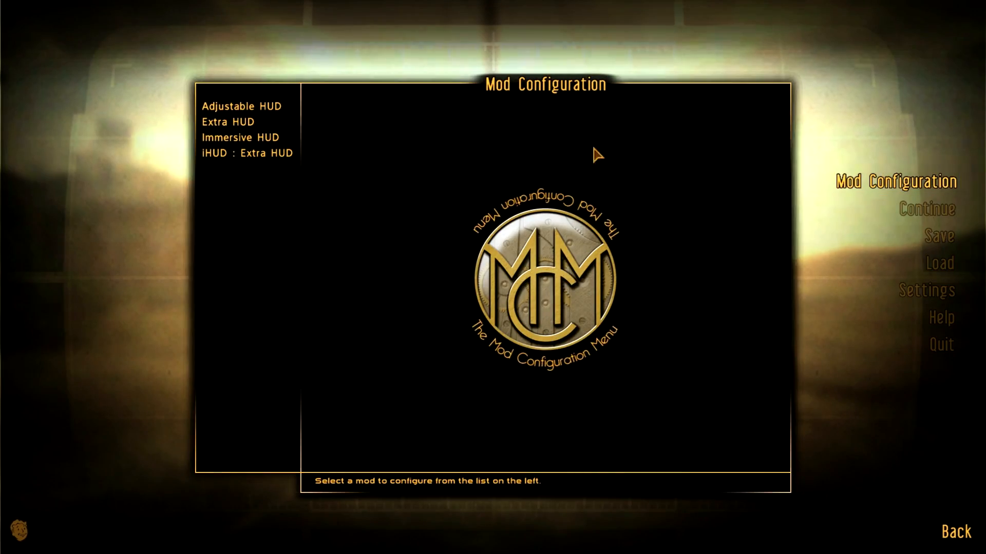
click(240, 122)
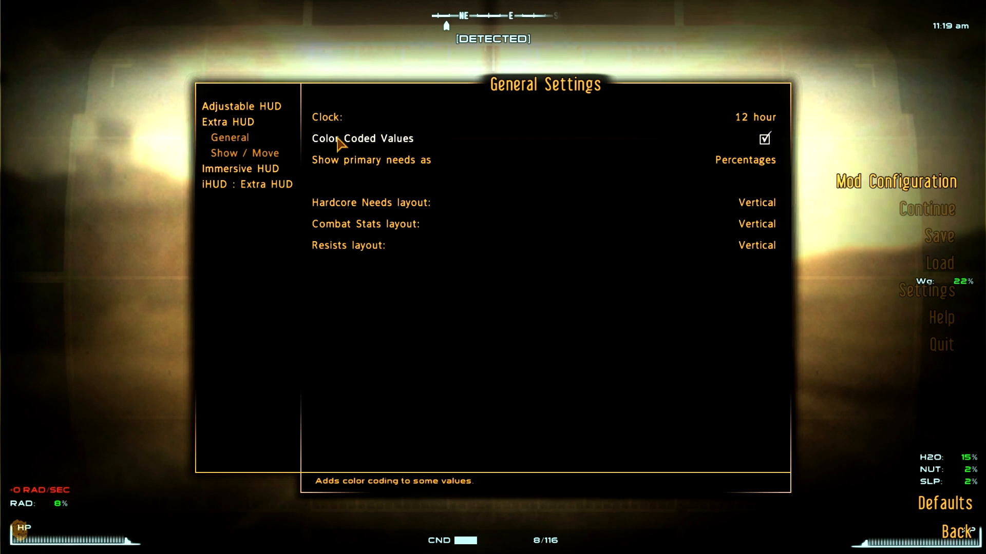
click(220, 157)
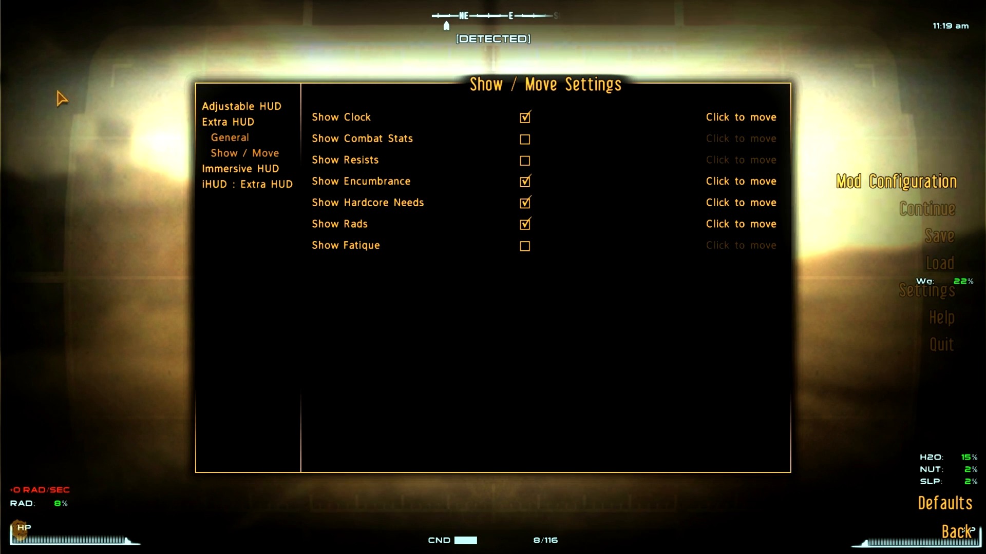
click(258, 171)
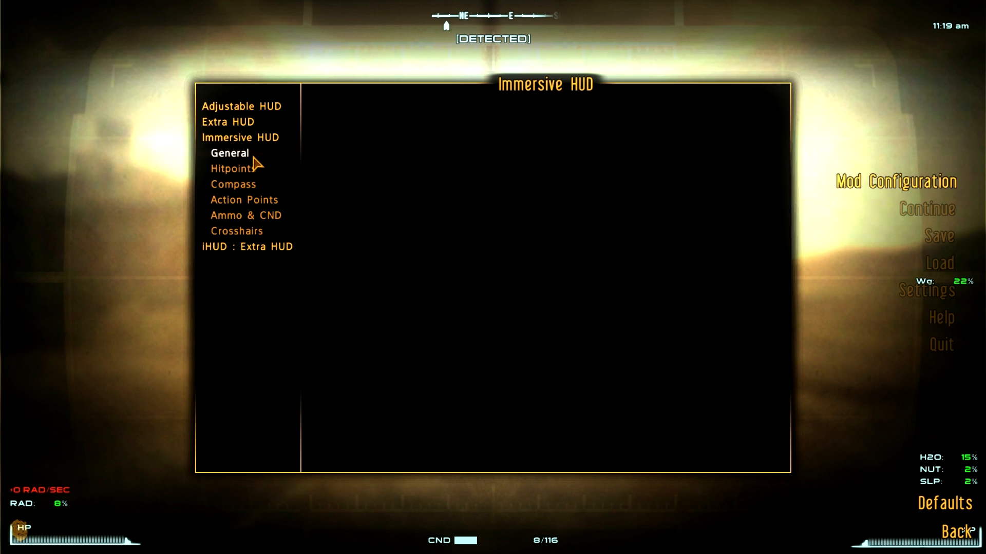
click(251, 153)
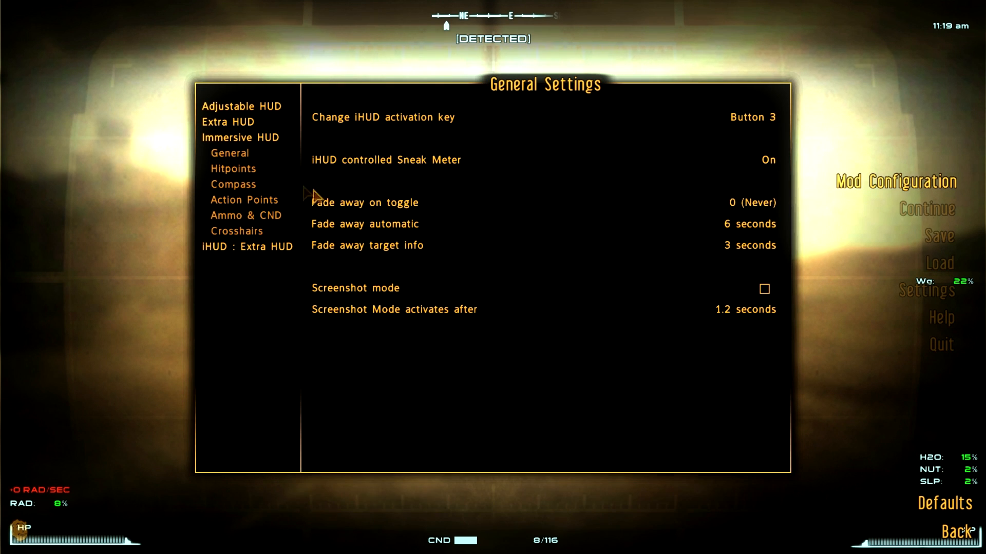